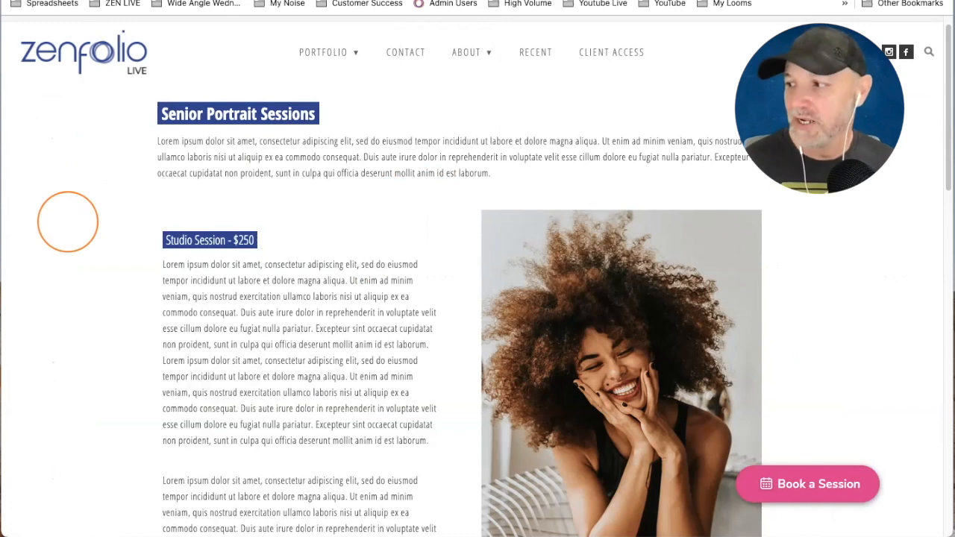
Review the studio and location offers on the Senior Portrait Sessions page and open its session booking widget.
scroll(794, 399, "down", 2)
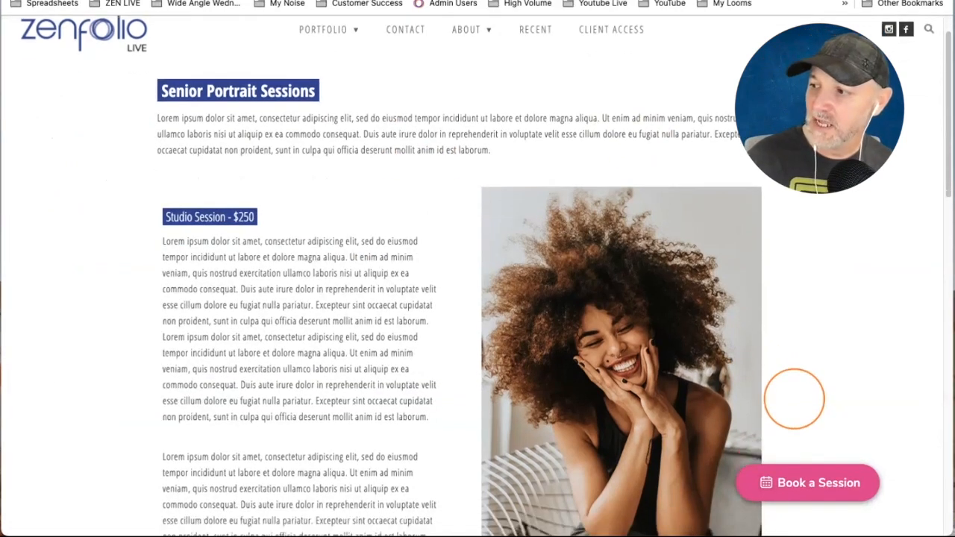
scroll(794, 399, "down", 4)
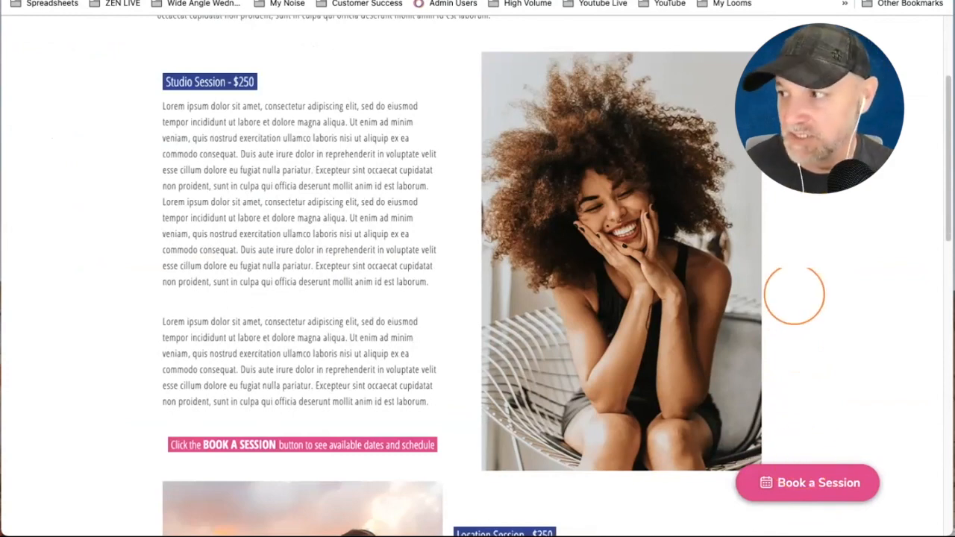
scroll(440, 149, "up", 2)
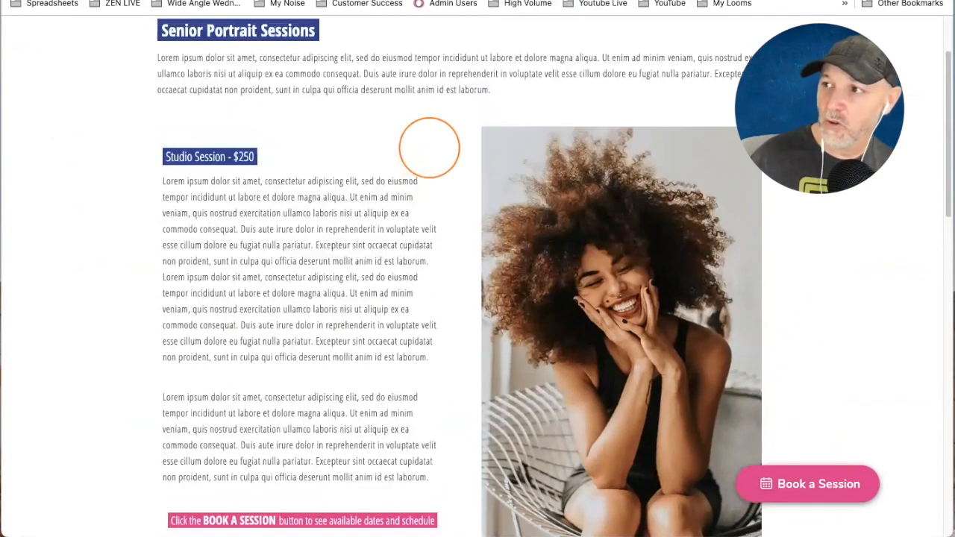
scroll(427, 138, "up", 3)
scroll(428, 147, "down", 12)
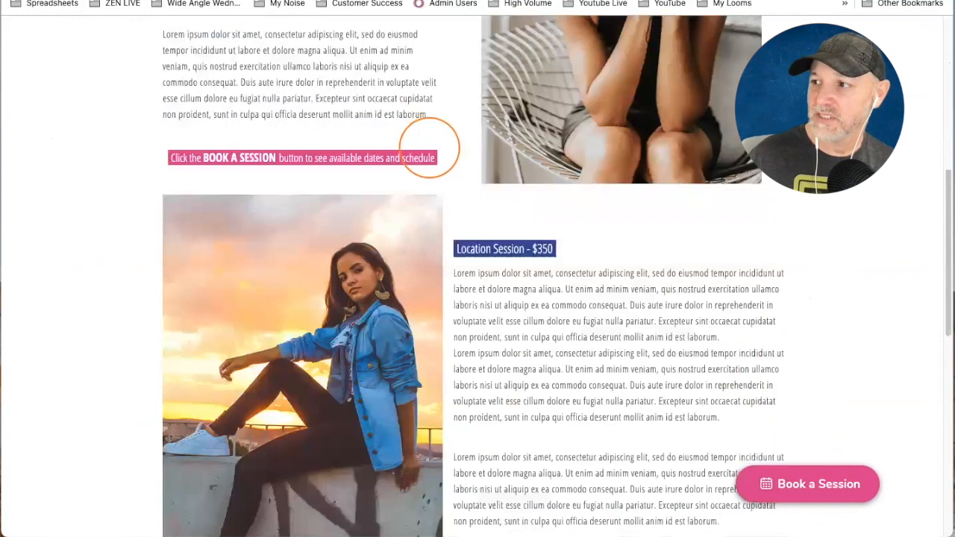
scroll(429, 147, "down", 3)
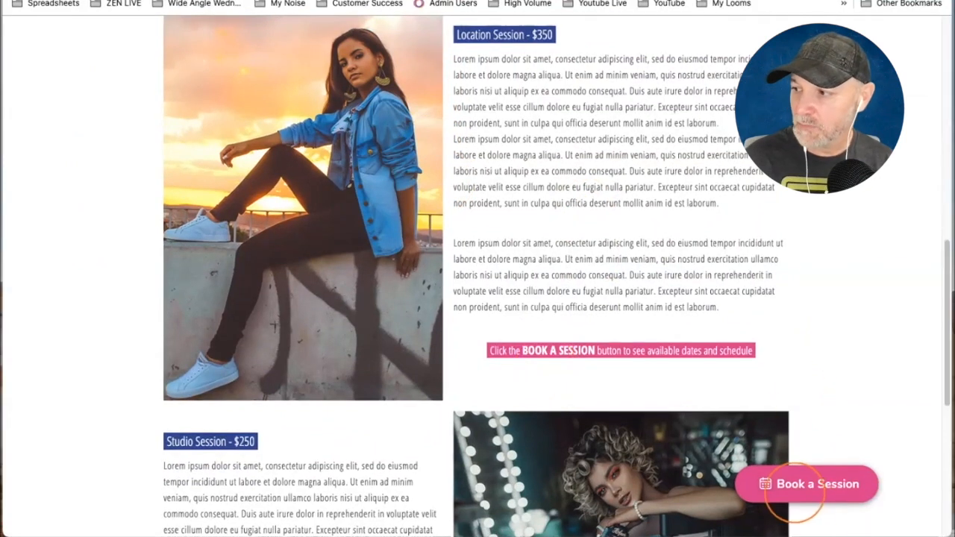
left_click(800, 490)
left_click(801, 486)
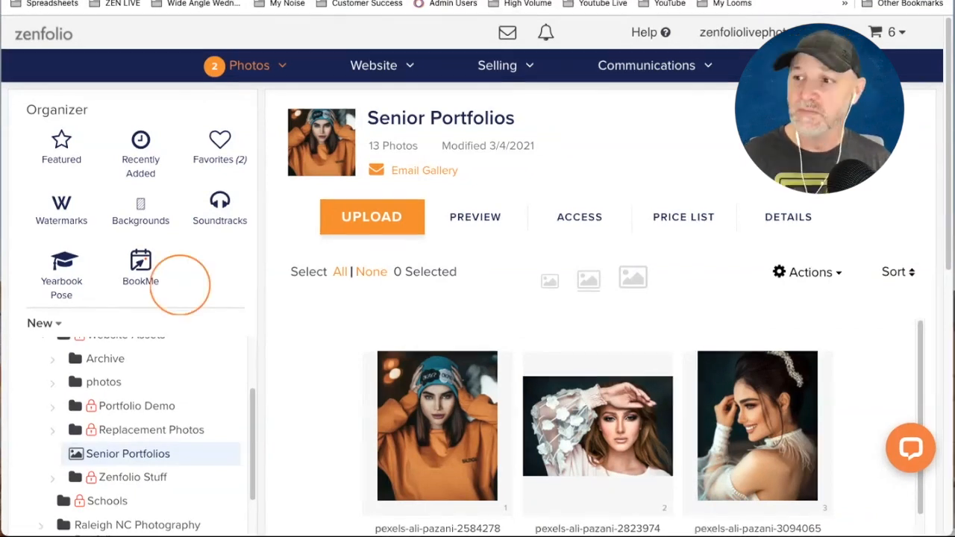
Open the BookMe services list, look over the existing wedding and studio services, and start creating a new service.
left_click(141, 267)
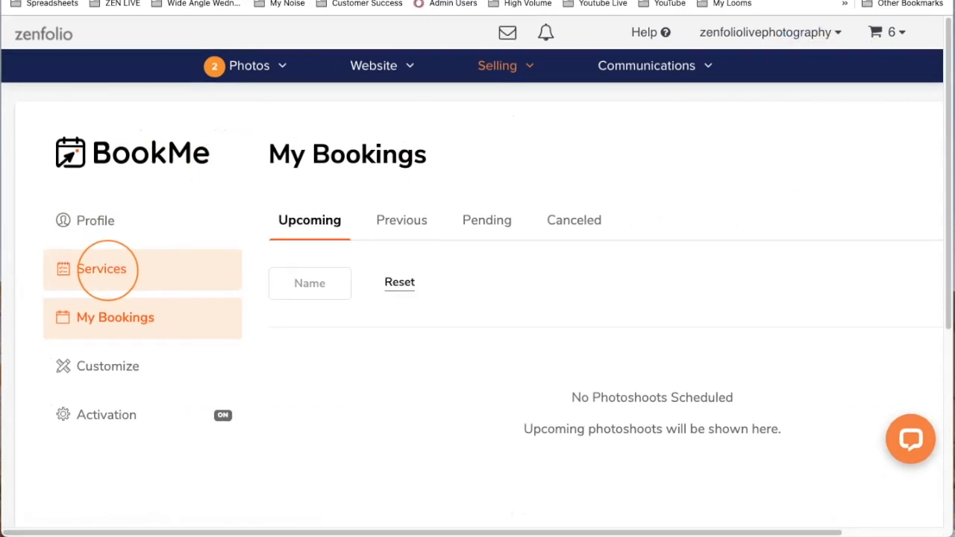
left_click(117, 269)
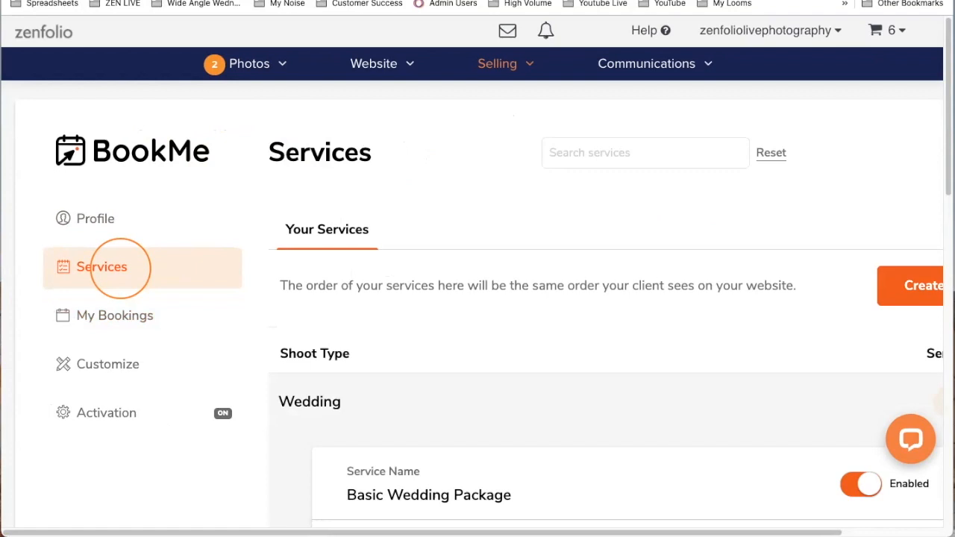
key("ctrl+minus")
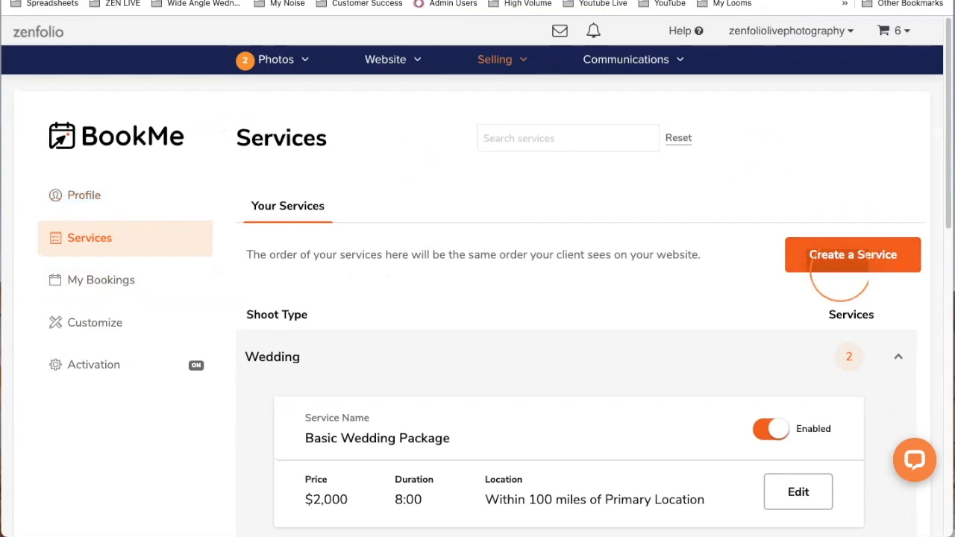
scroll(618, 336, "down", 5)
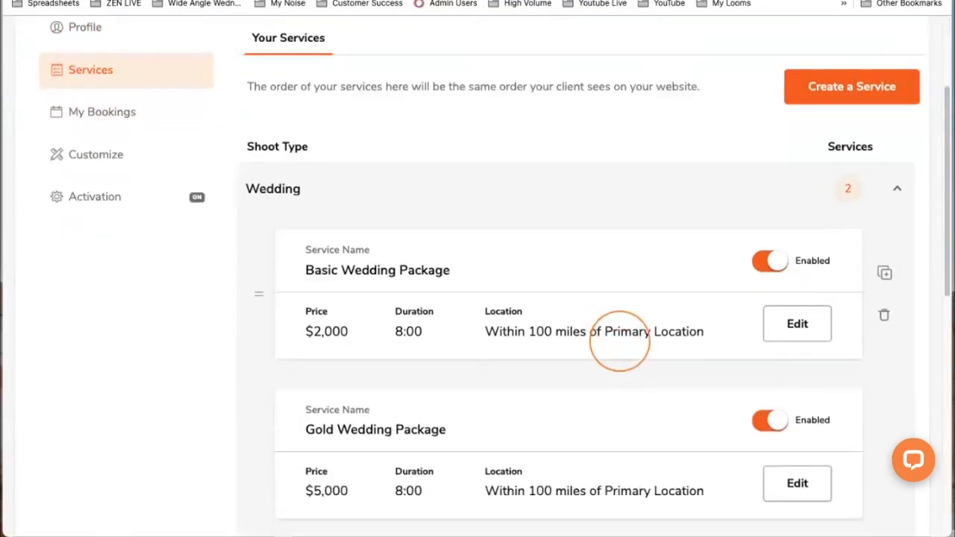
scroll(619, 341, "down", 1)
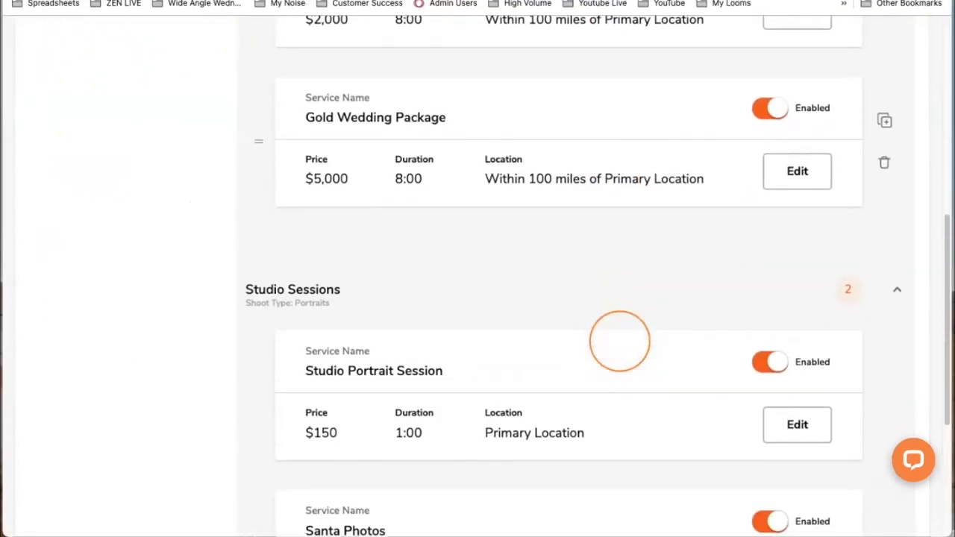
scroll(619, 341, "up", 6)
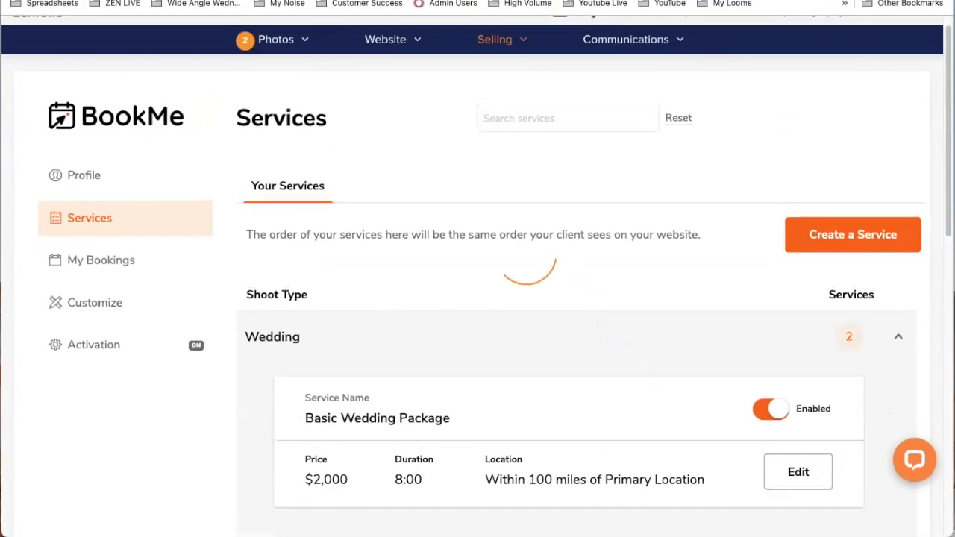
left_click(823, 238)
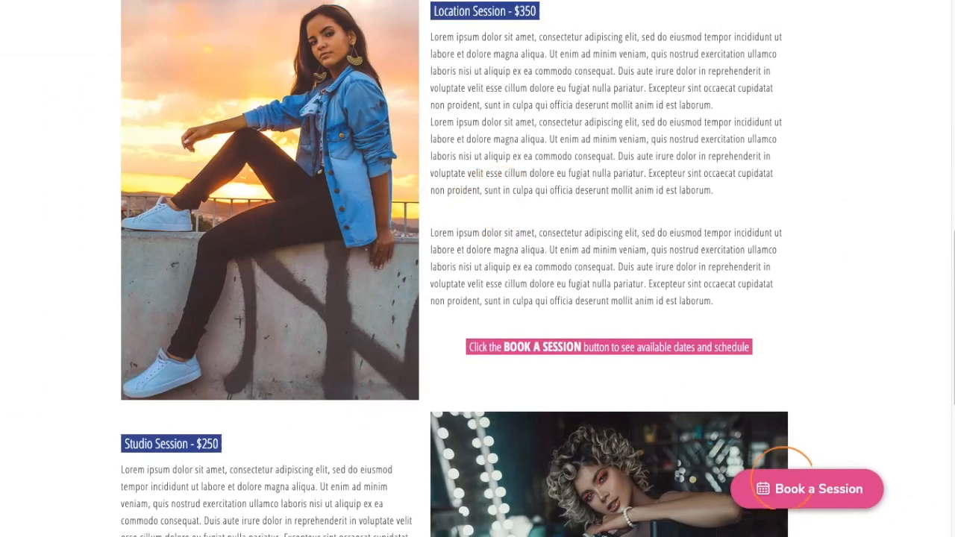
Examine the Wedding and Studio Sessions categories in the website's session booking widget and close it.
left_click(804, 487)
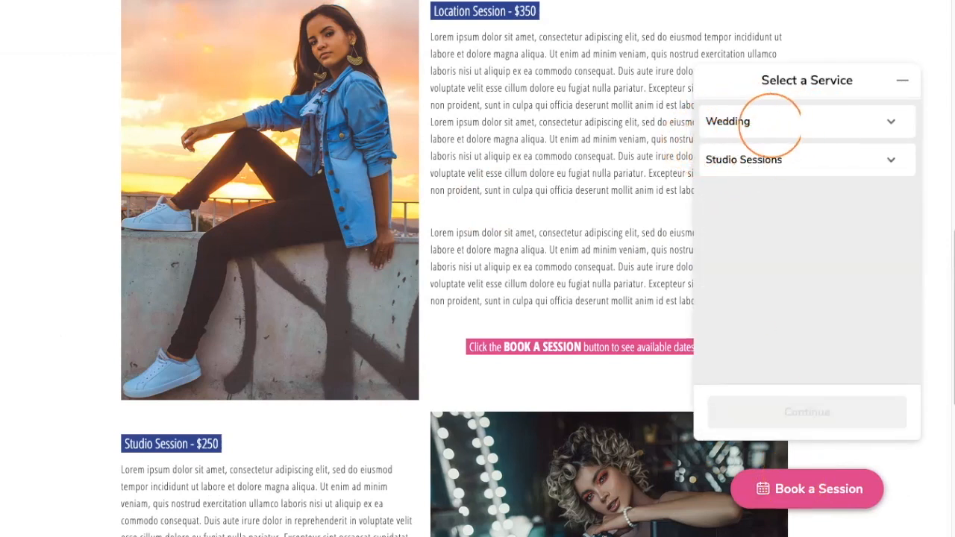
left_click(891, 122)
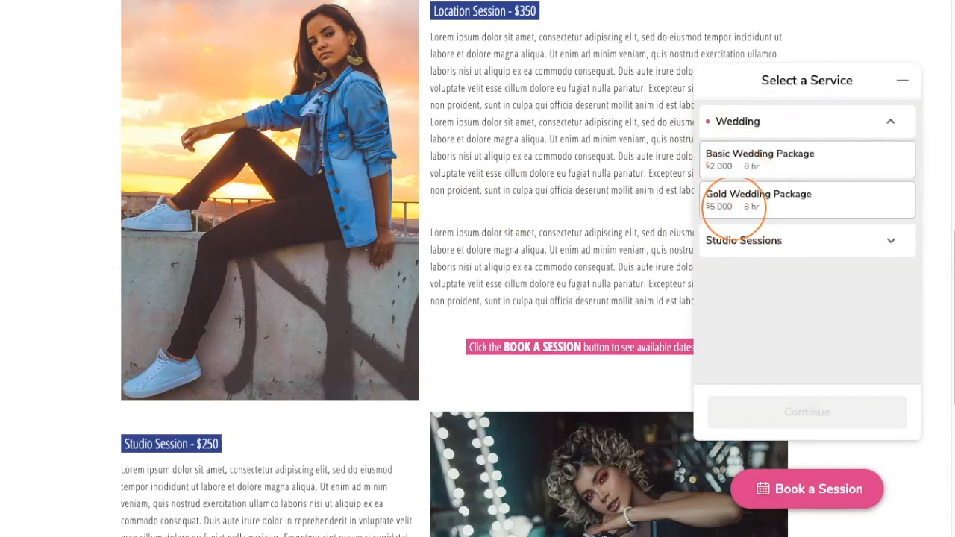
left_click(889, 239)
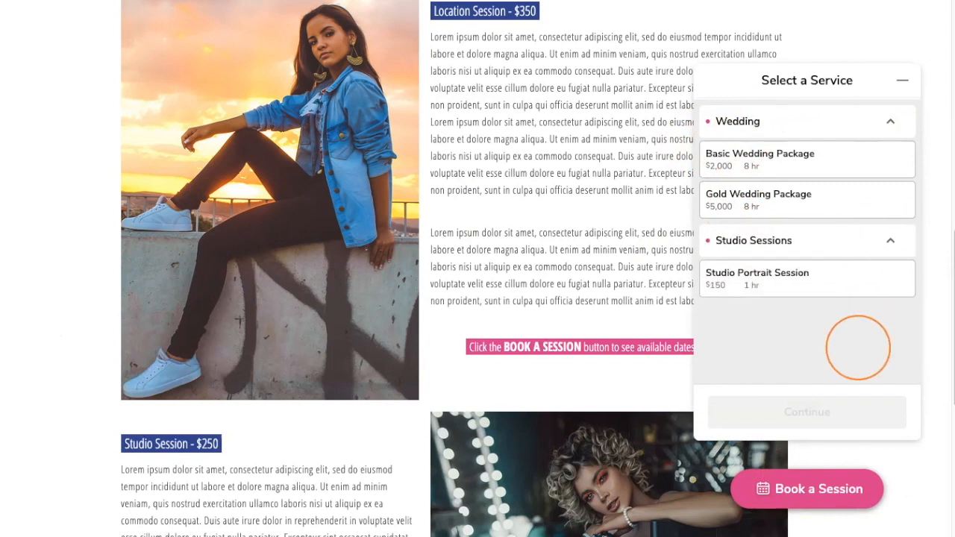
left_click(891, 240)
left_click(890, 121)
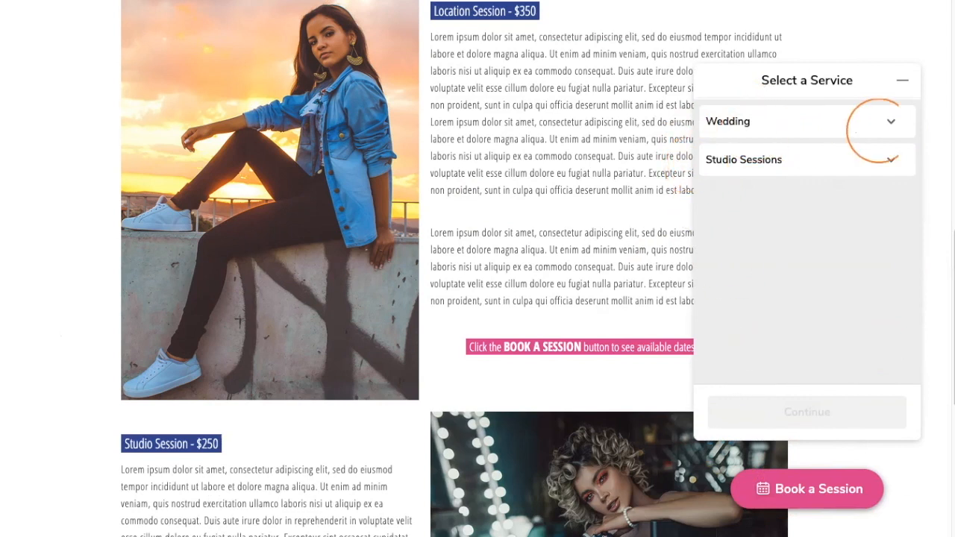
left_click(888, 121)
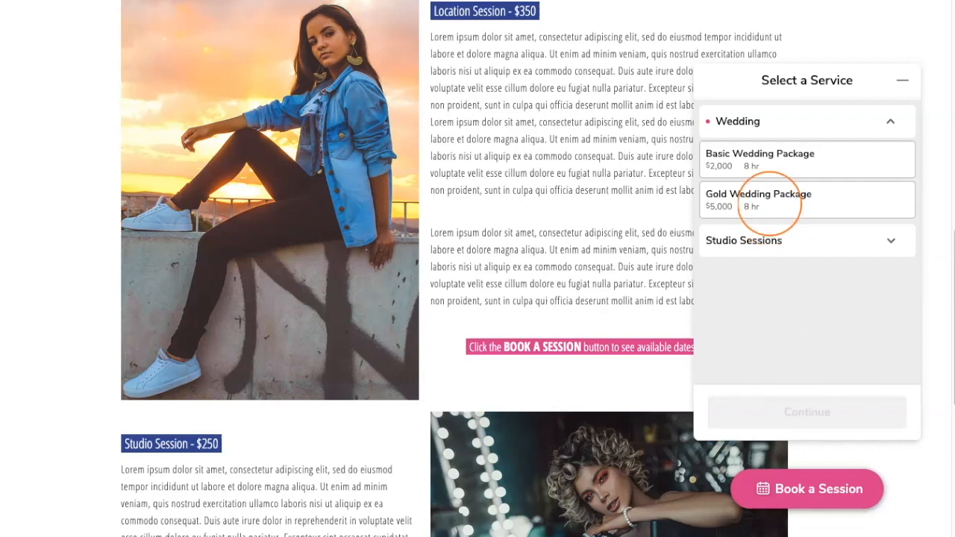
left_click(902, 79)
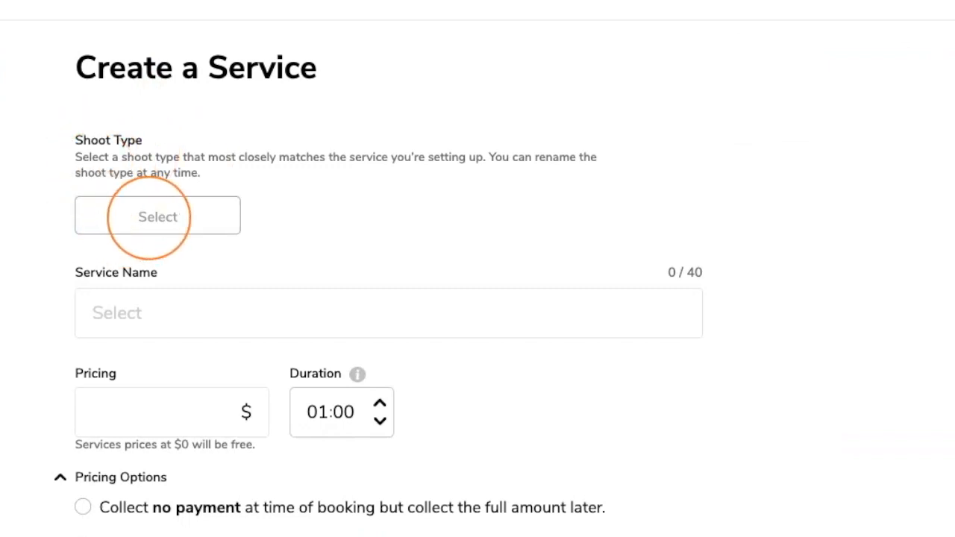
Choose Seniors as the shoot type for the new service.
left_click(158, 216)
scroll(443, 192, "down", 3)
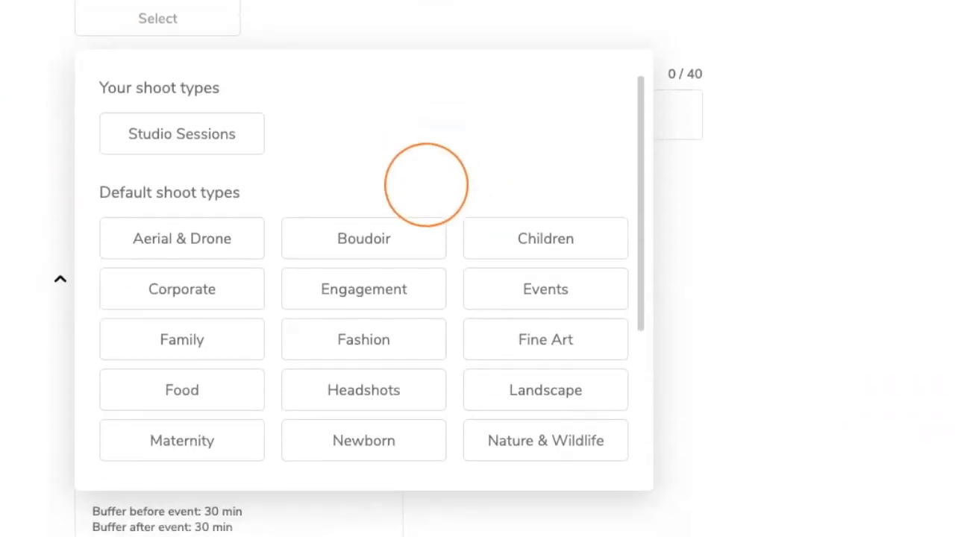
scroll(267, 219, "down", 3)
scroll(266, 221, "down", 1)
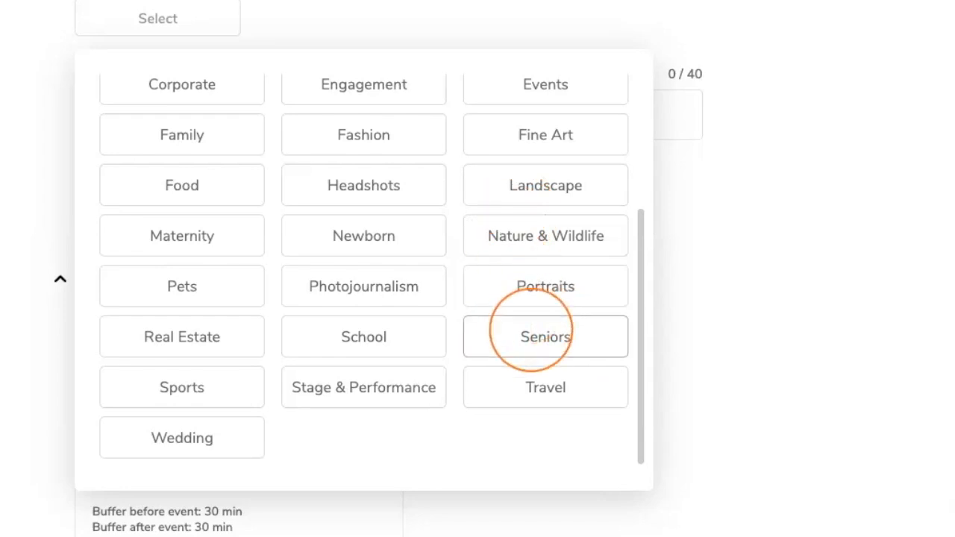
left_click(532, 336)
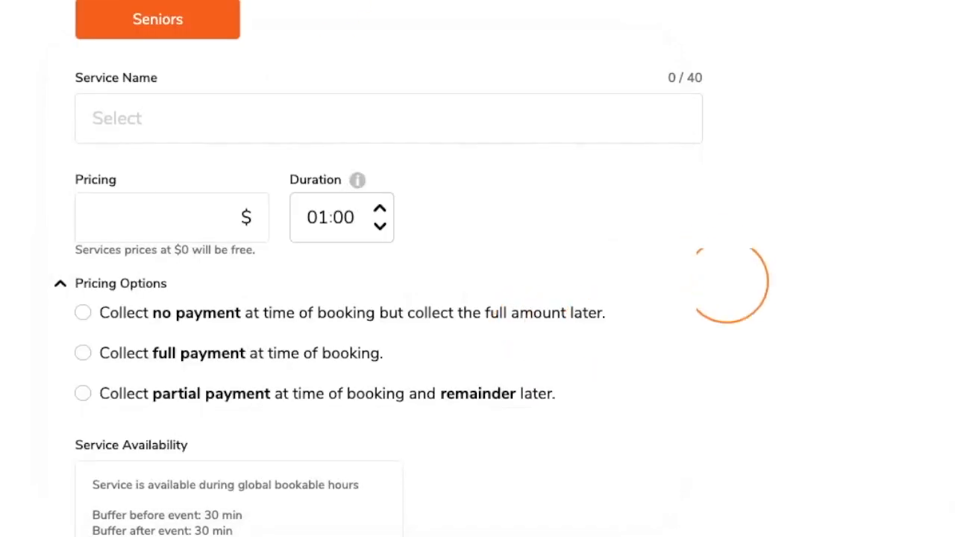
Name the service "Studio Session" and set its price to $250.
left_click(162, 129)
type("S")
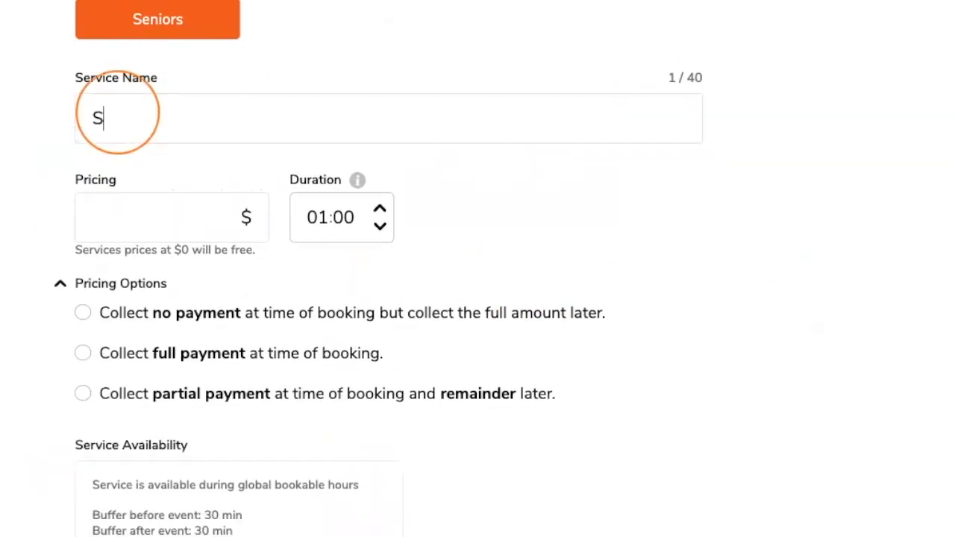
type("tudio S")
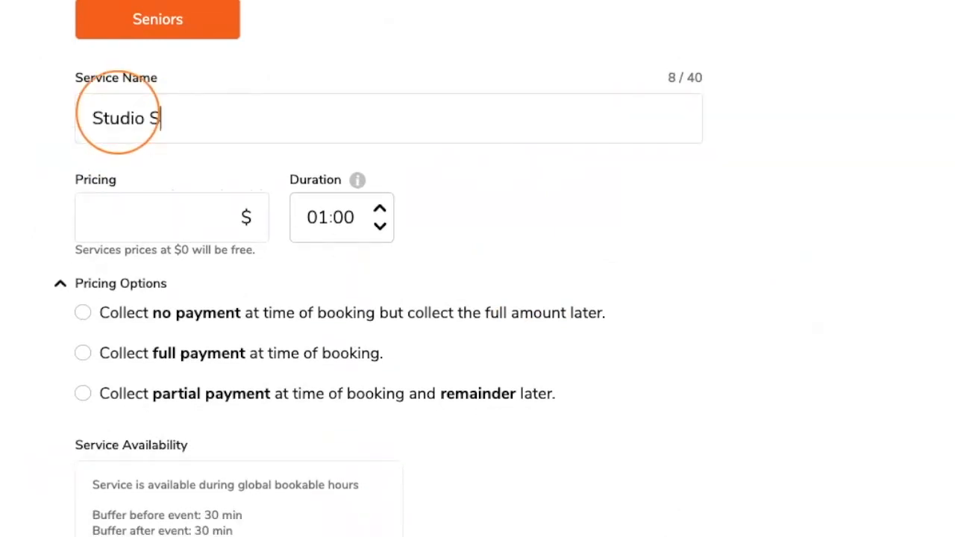
type("ession")
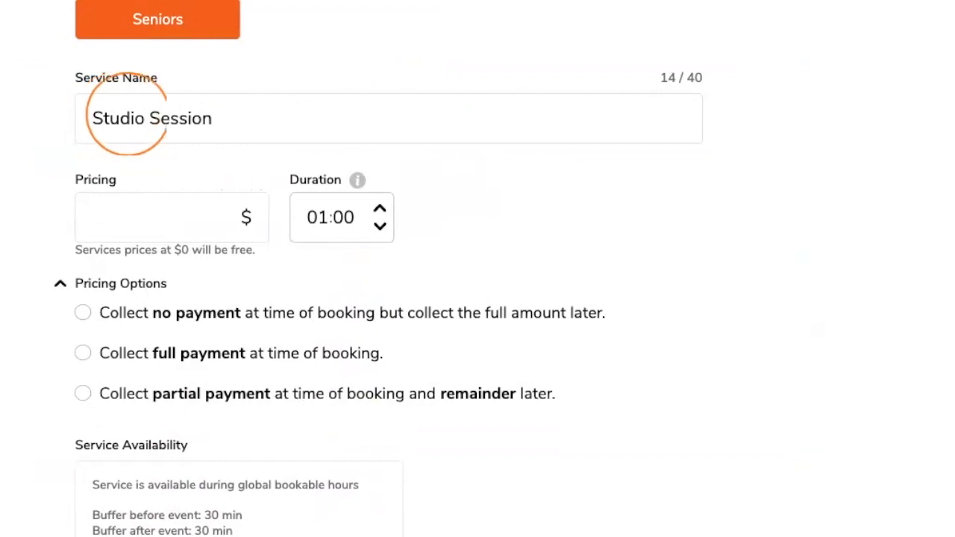
scroll(534, 252, "down", 1)
left_click(169, 199)
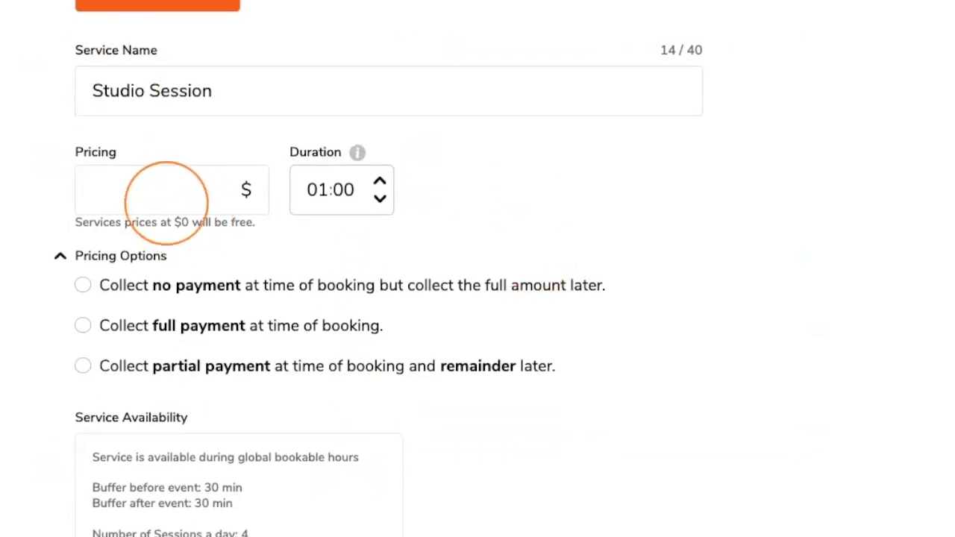
type("250")
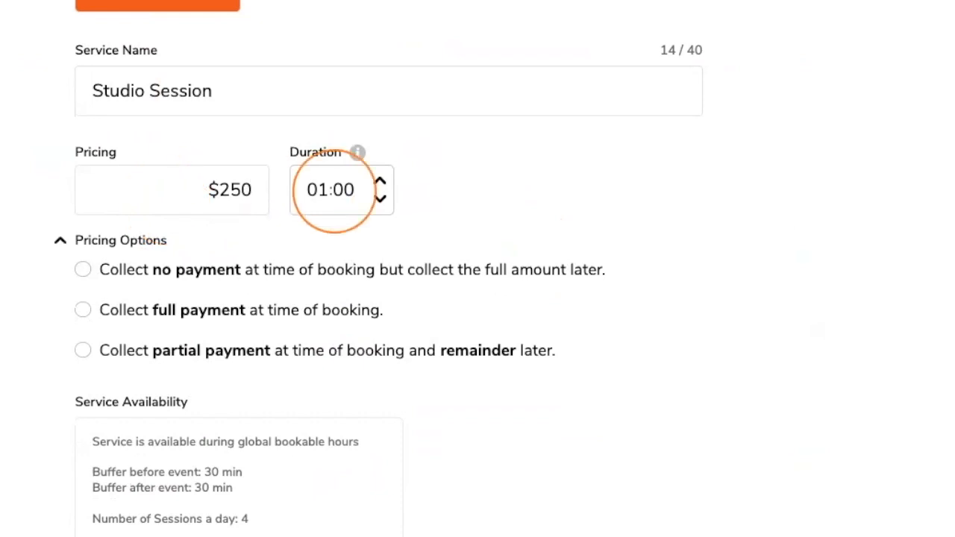
Set the service to collect no payment at booking and the full amount later.
scroll(775, 186, "down", 1)
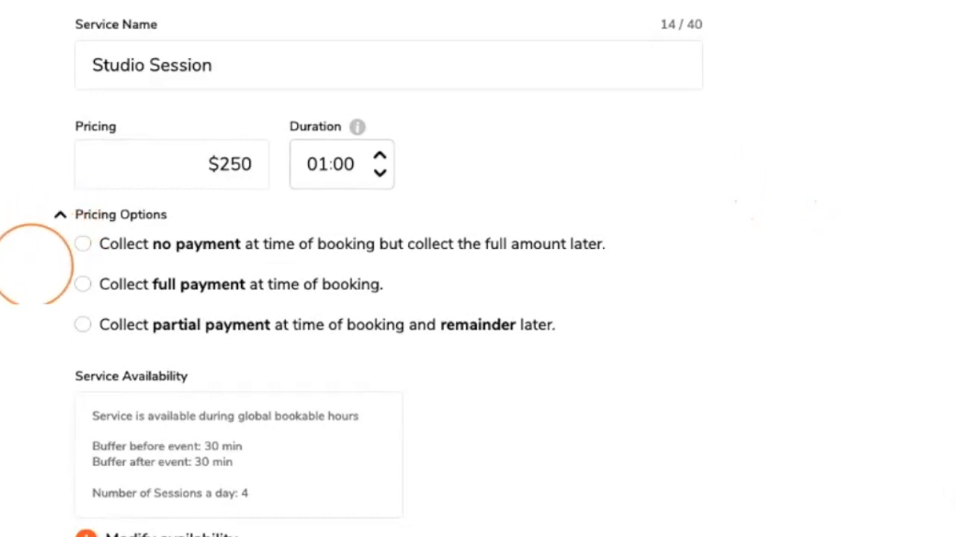
scroll(53, 269, "down", 1)
left_click(82, 231)
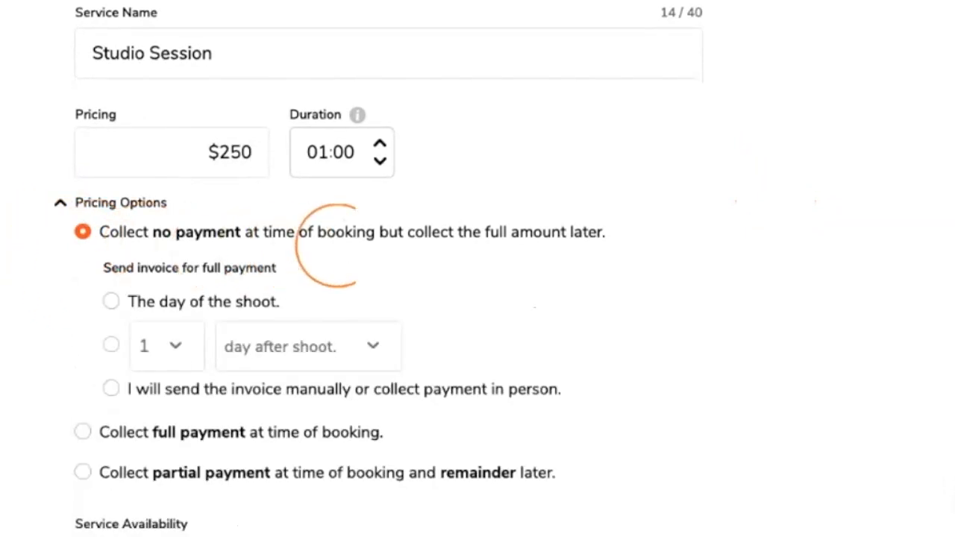
scroll(321, 233, "up", 1)
scroll(445, 244, "down", 3)
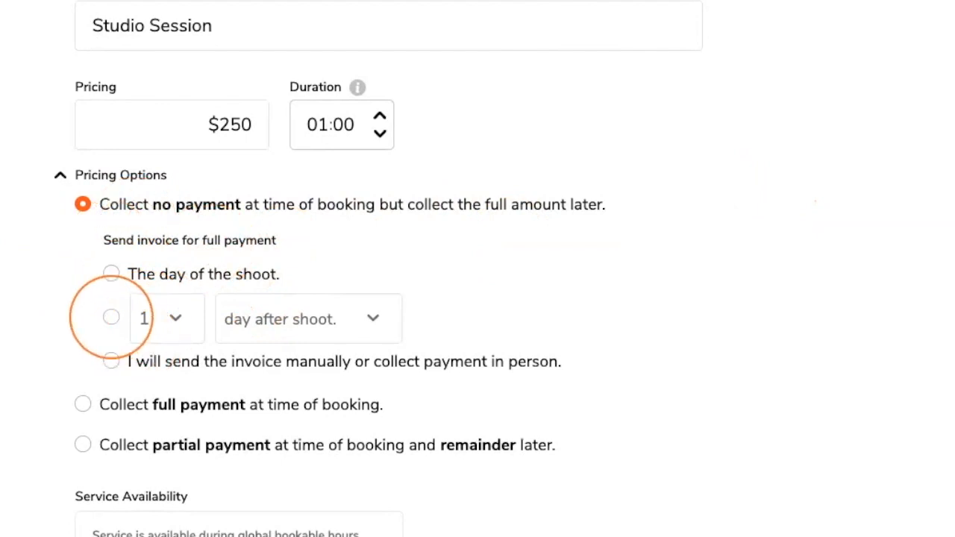
Schedule the invoice for full payment 3 days after the shoot.
left_click(111, 318)
left_click(178, 318)
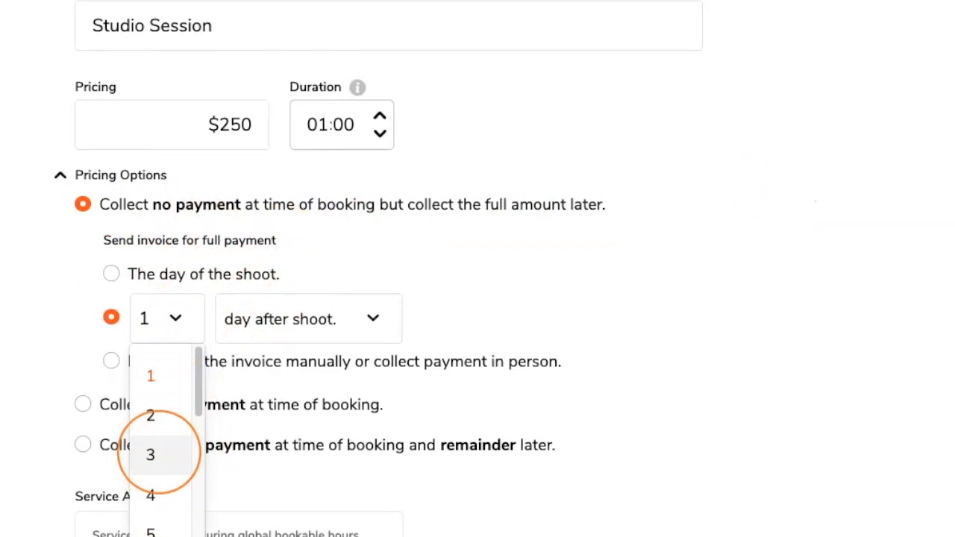
left_click(153, 454)
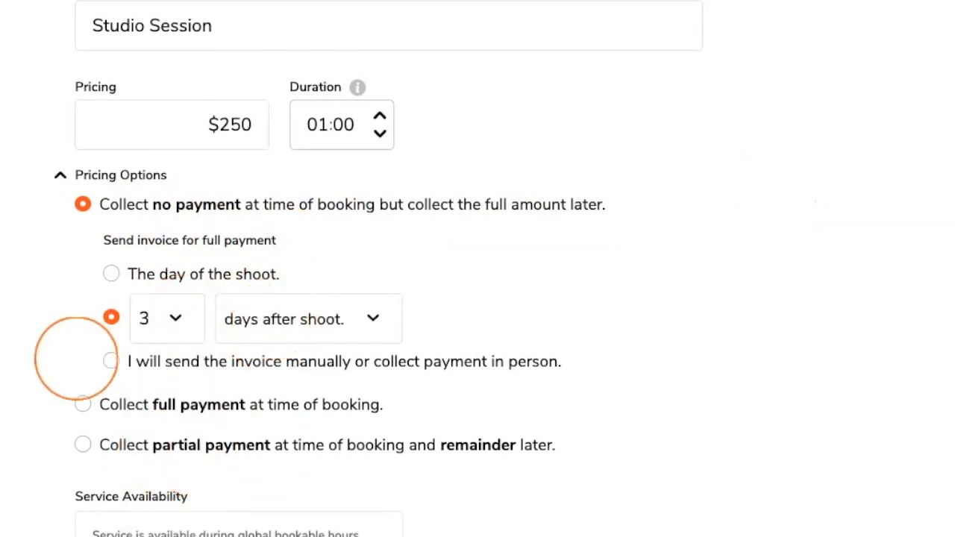
Set the full-payment invoice option to sending it manually or collecting payment in person.
scroll(81, 353, "up", 1)
left_click(108, 368)
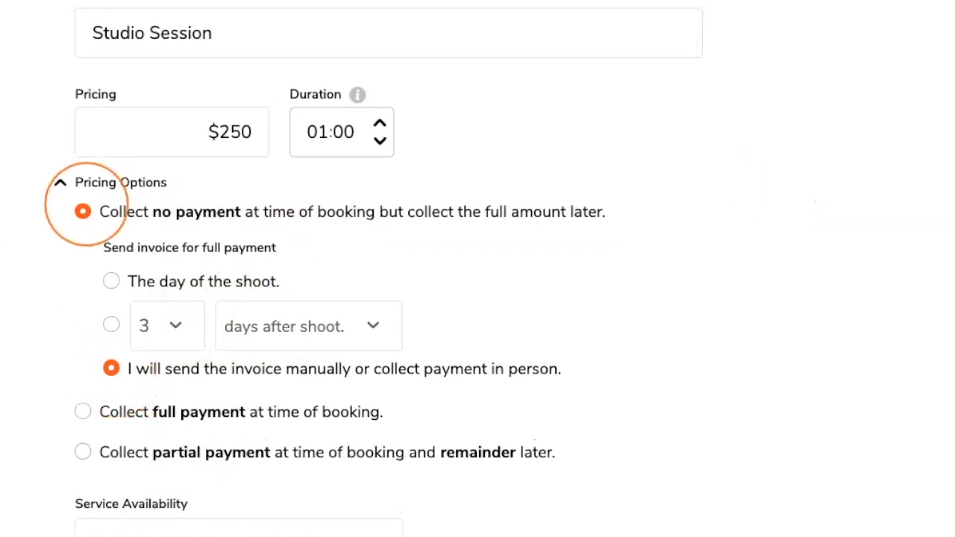
scroll(85, 203, "up", 1)
scroll(388, 238, "down", 1)
scroll(388, 237, "down", 1)
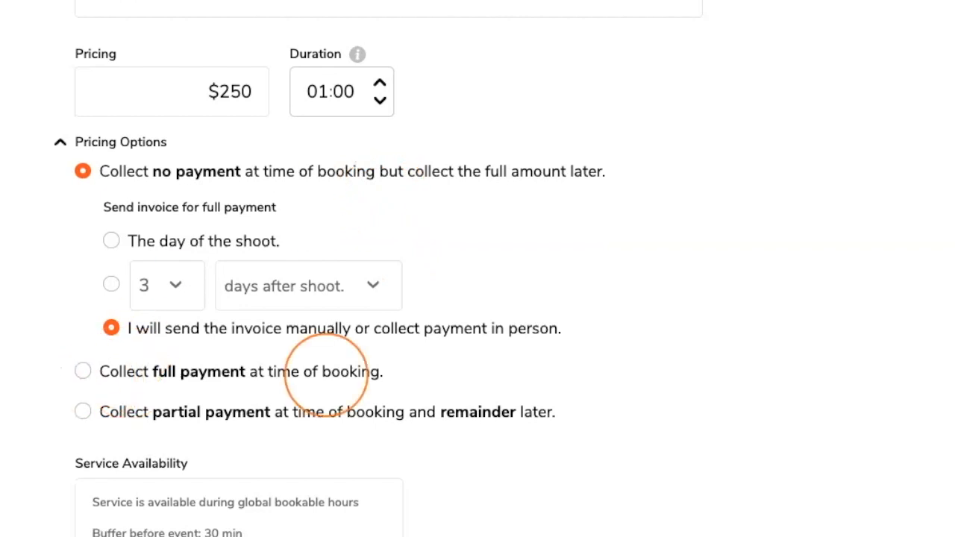
scroll(460, 191, "down", 1)
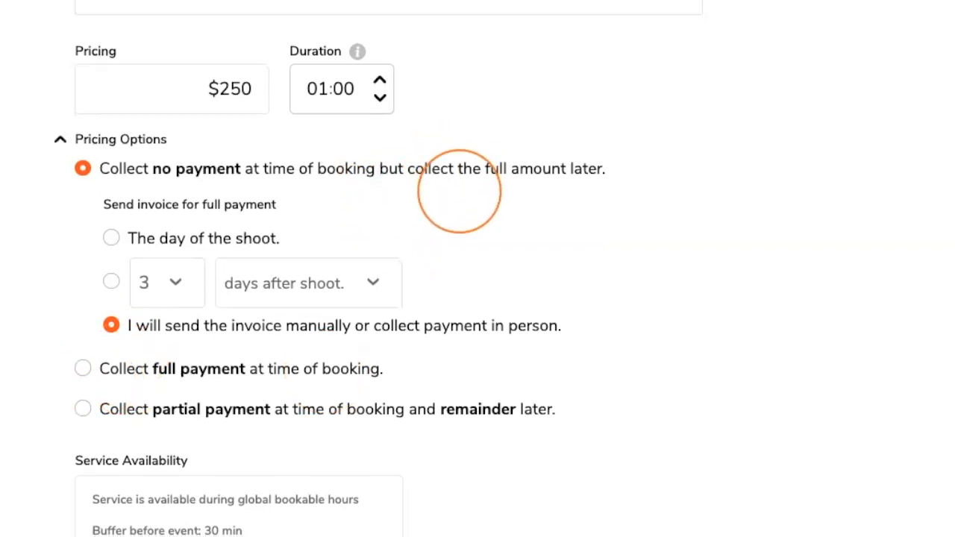
Select full payment at booking, and replace it with a $100 partial payment at booking and the remainder later.
left_click(84, 328)
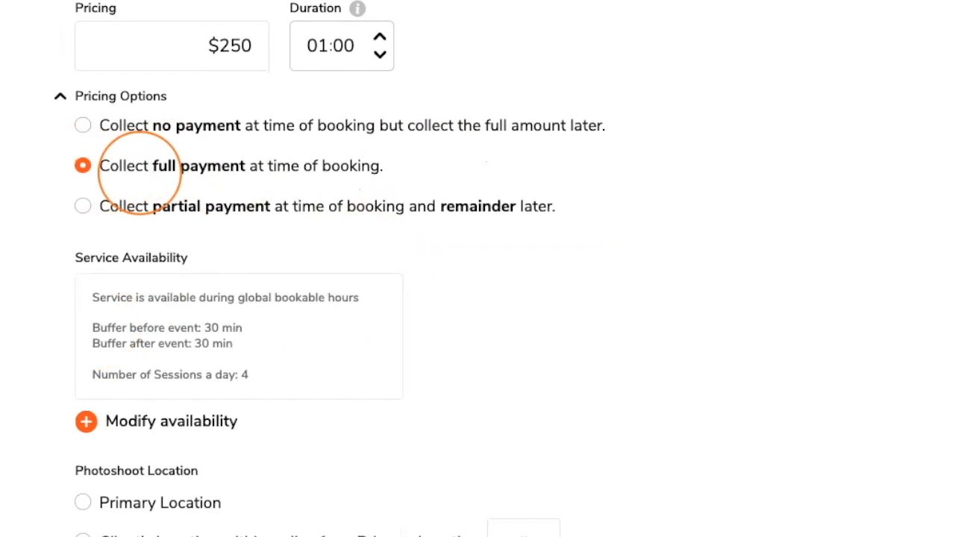
left_click(83, 206)
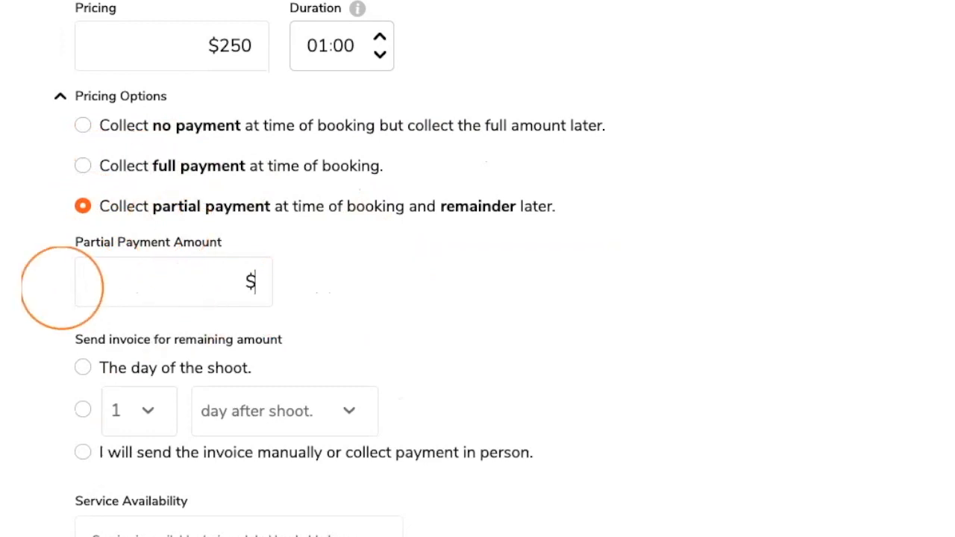
type("100")
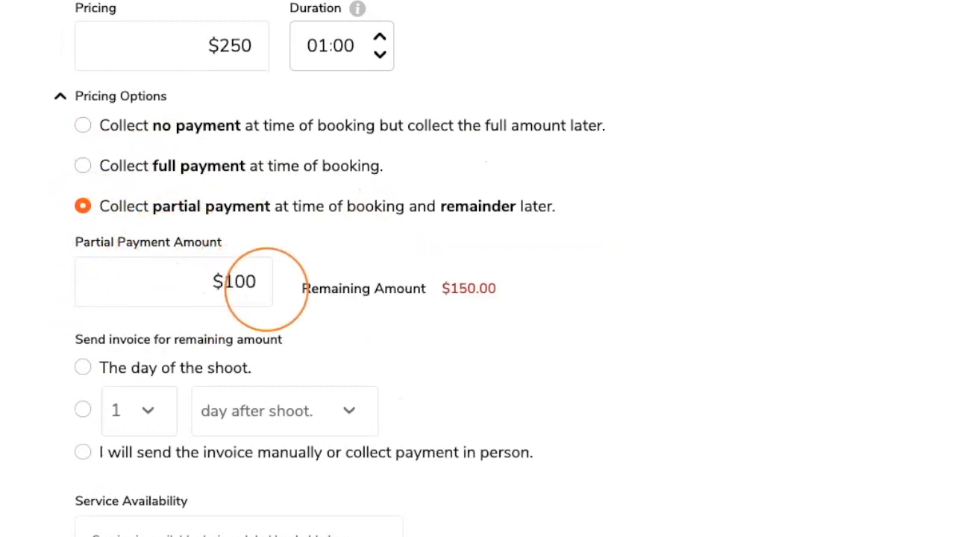
Schedule the remaining-amount invoice for 3 days after the shoot, and switch it to manual sending or in-person payment.
scroll(394, 273, "down", 2)
left_click(83, 290)
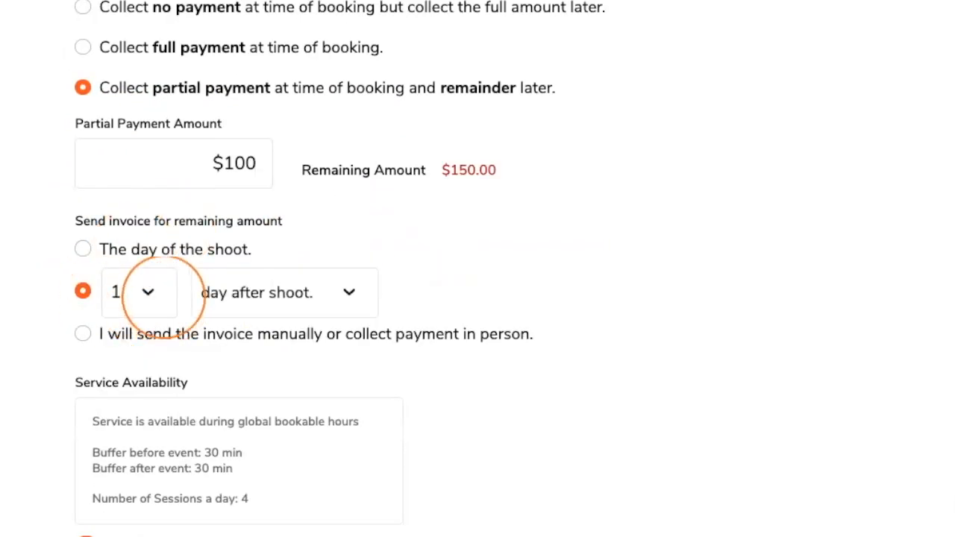
left_click(147, 291)
left_click(115, 426)
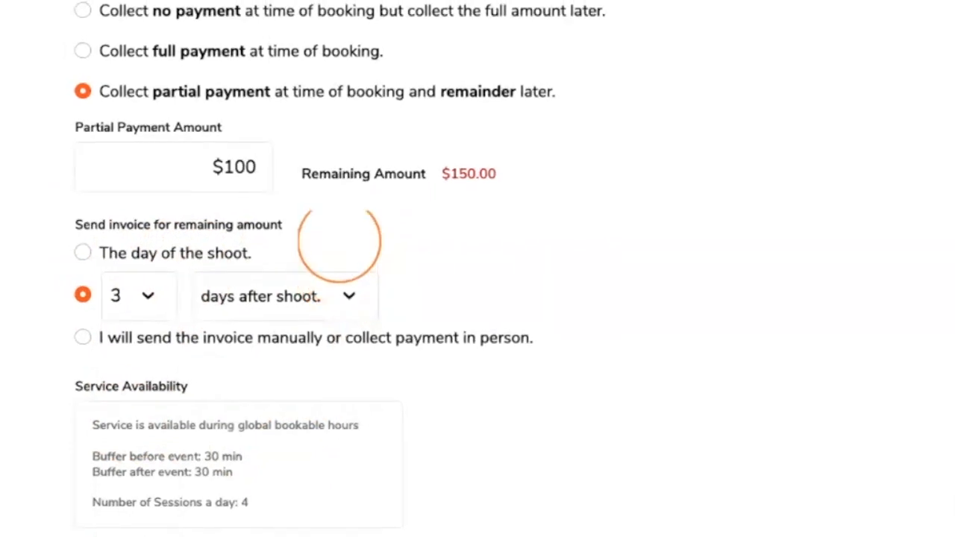
left_click(83, 337)
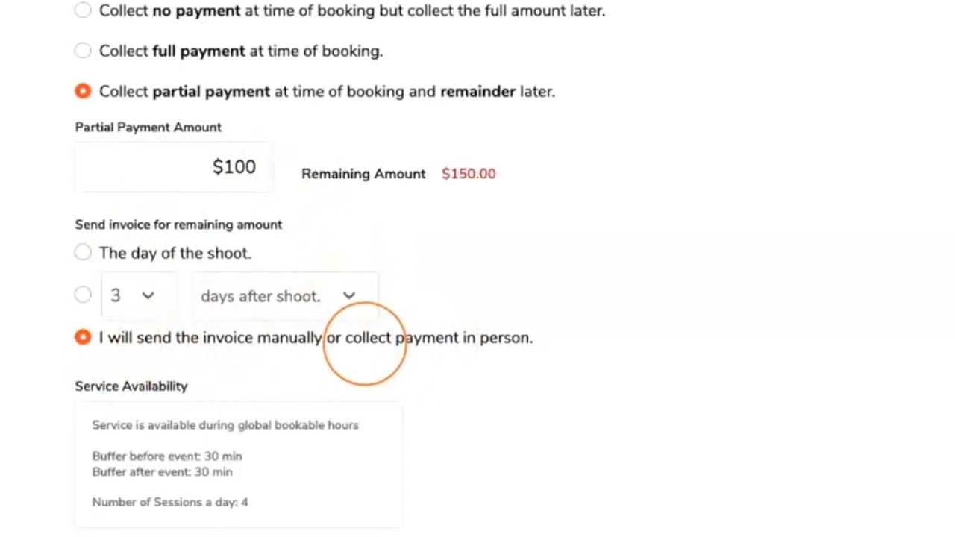
Set the service's pricing option to collect full payment at time of booking.
scroll(366, 343, "up", 1)
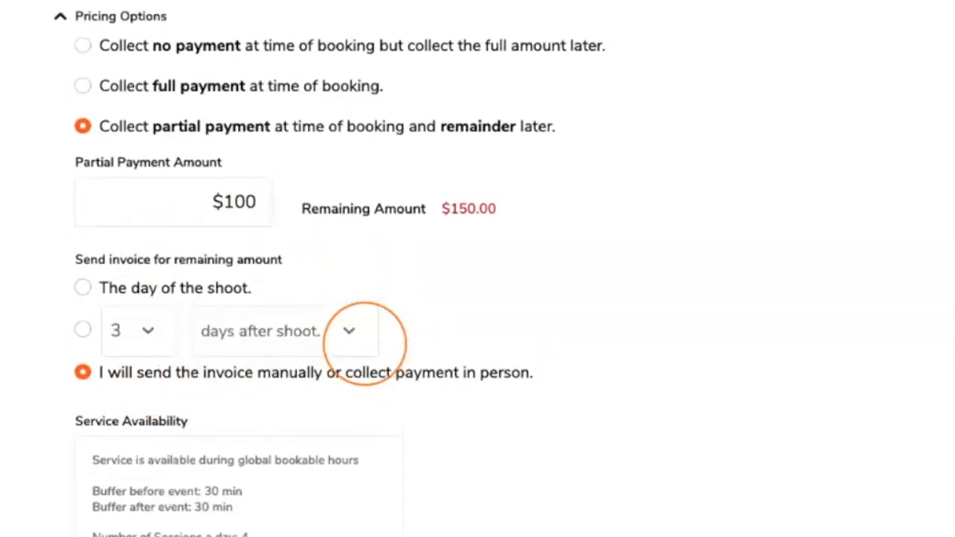
left_click(82, 86)
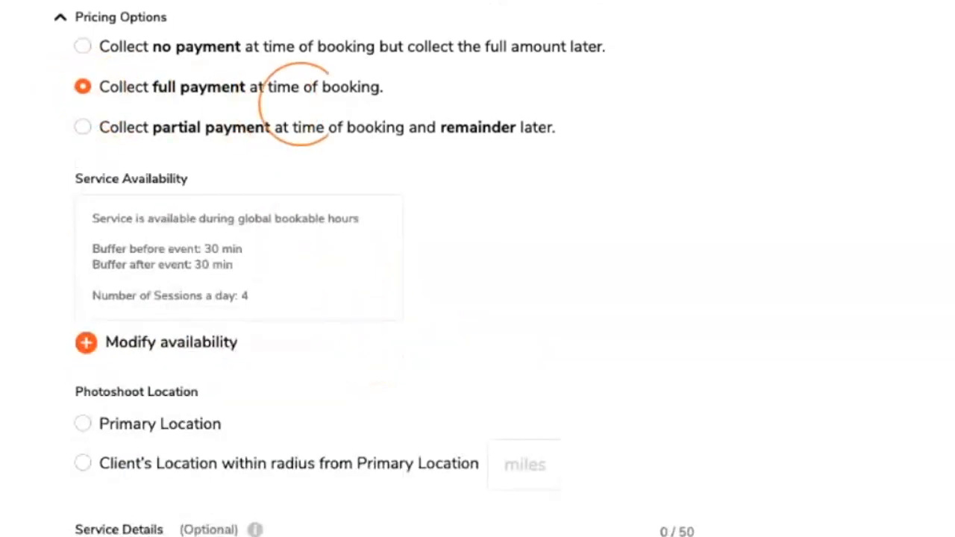
scroll(343, 127, "up", 1)
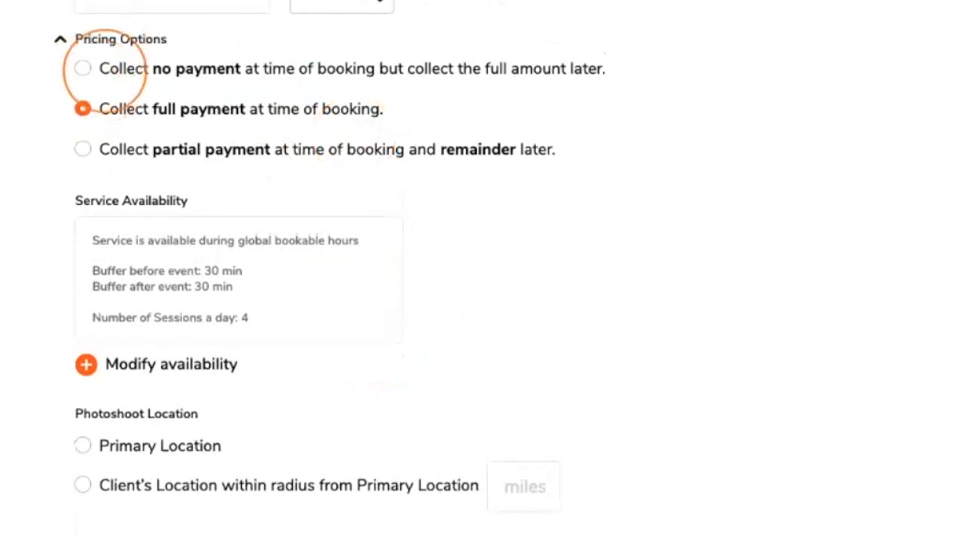
Open the service's availability settings and choose custom availability instead of the global bookable hours.
scroll(316, 96, "down", 1)
scroll(438, 143, "down", 2)
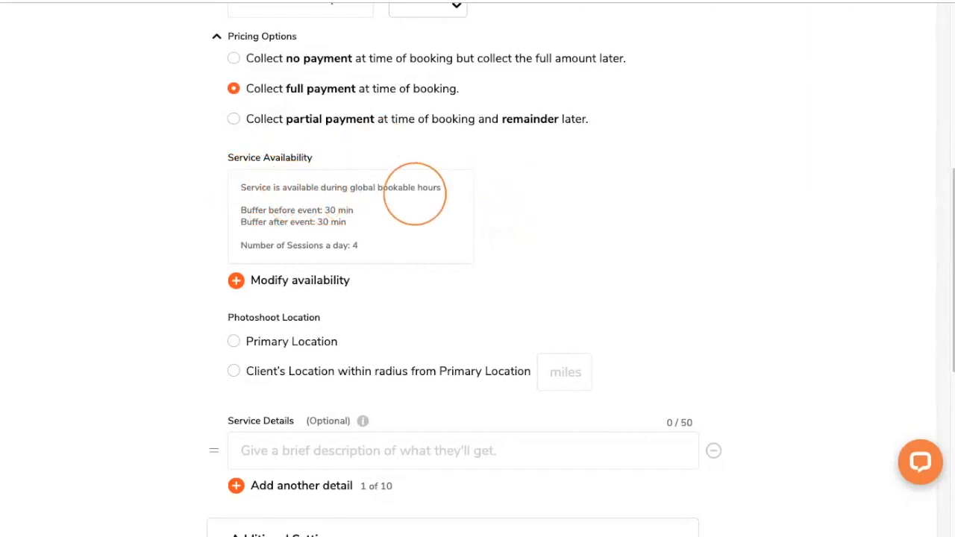
scroll(418, 203, "down", 1)
scroll(415, 204, "down", 1)
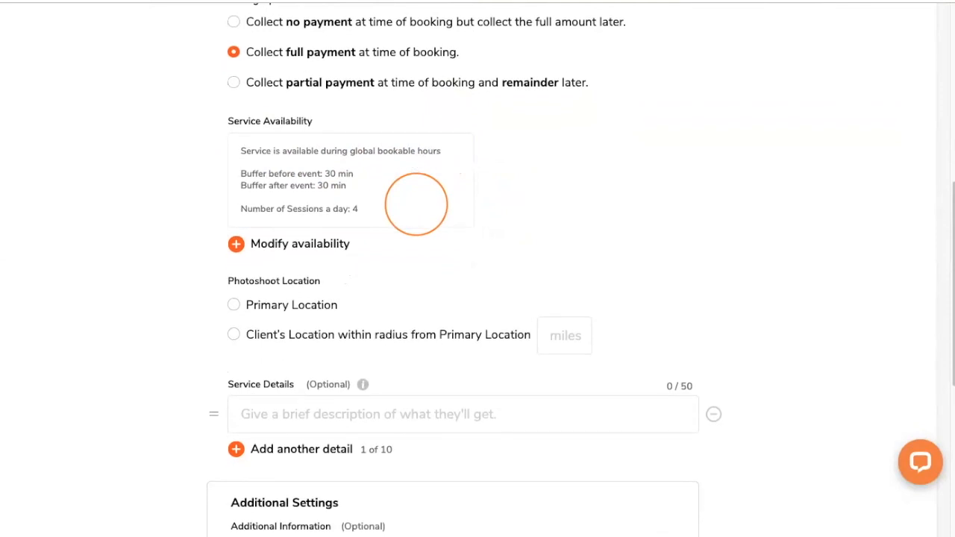
scroll(415, 204, "down", 2)
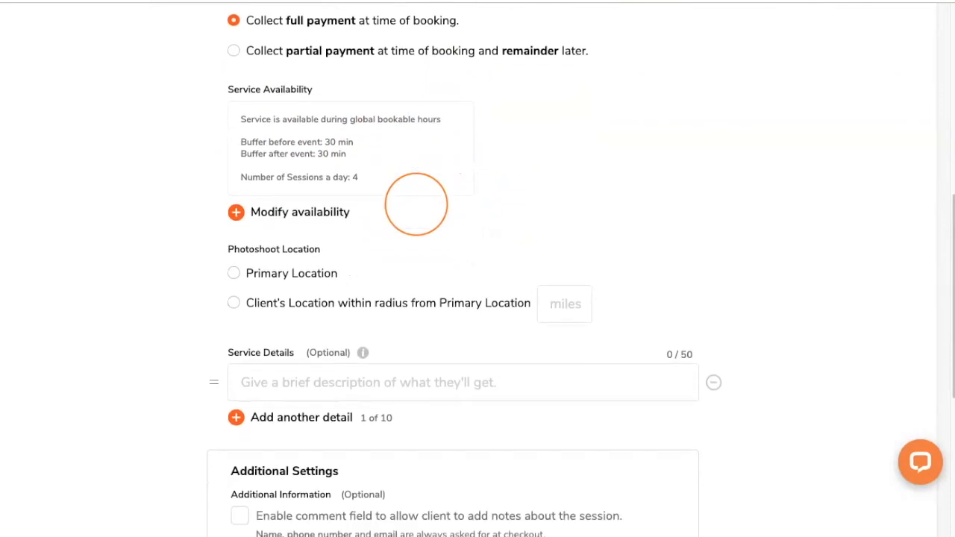
scroll(239, 209, "up", 1)
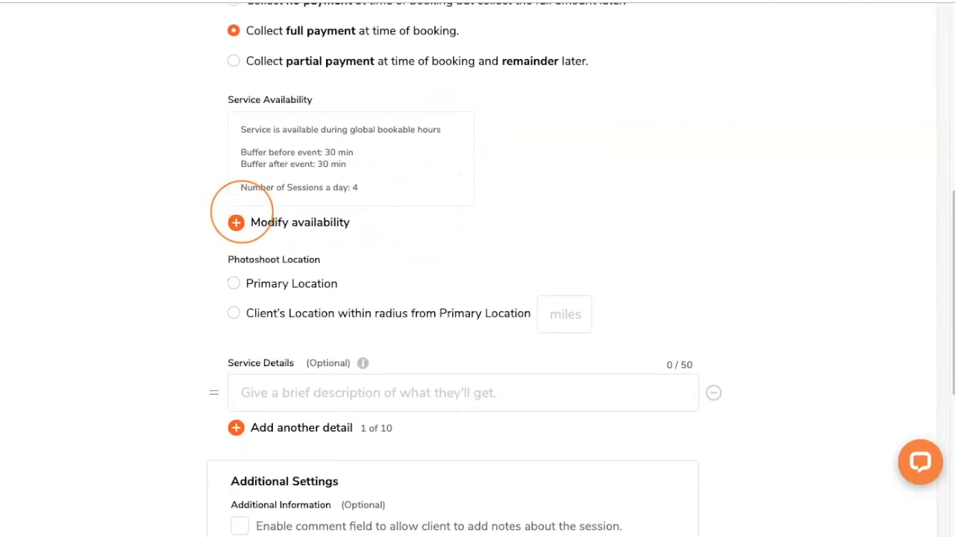
left_click(234, 222)
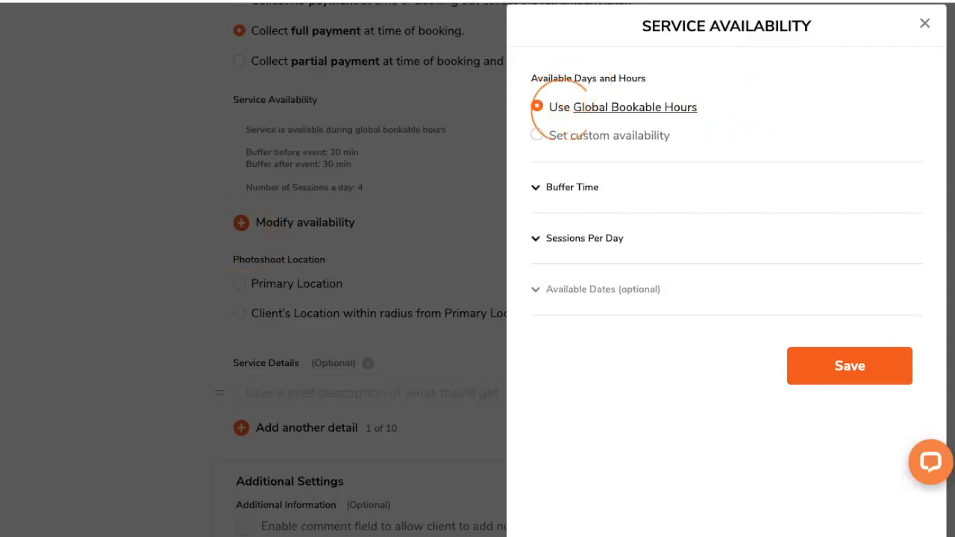
left_click(537, 137)
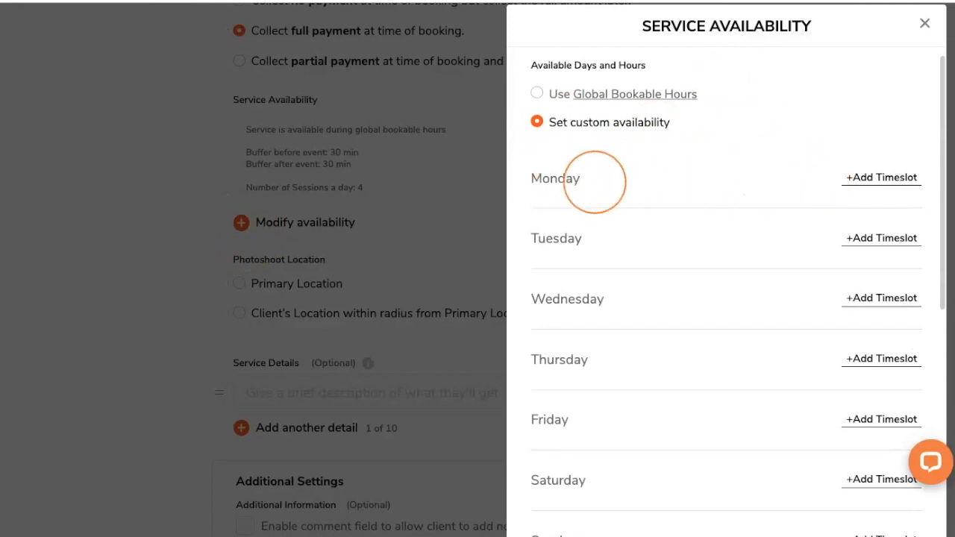
Add a Tuesday timeslot running from 03:00 pm to 09:00 pm.
scroll(594, 181, "down", 1)
left_click(884, 209)
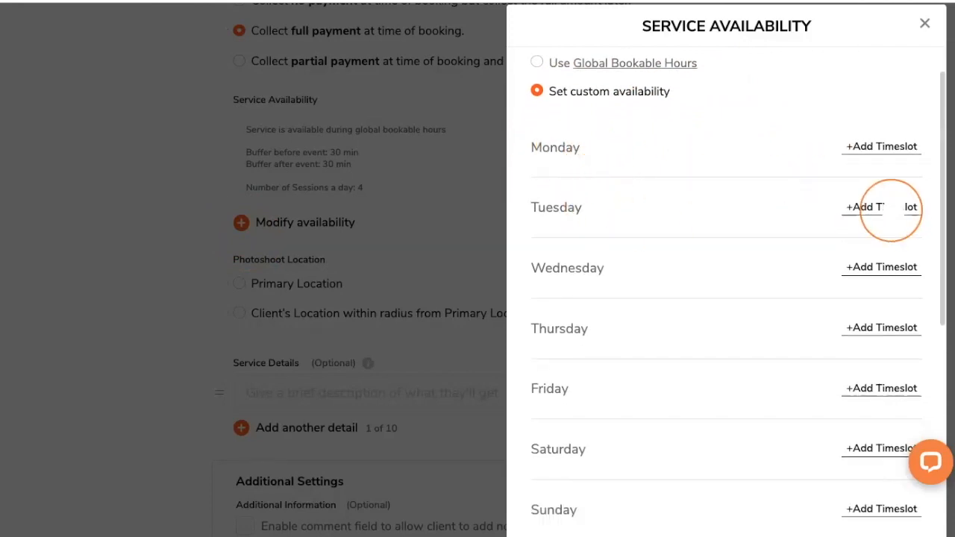
left_click(560, 291)
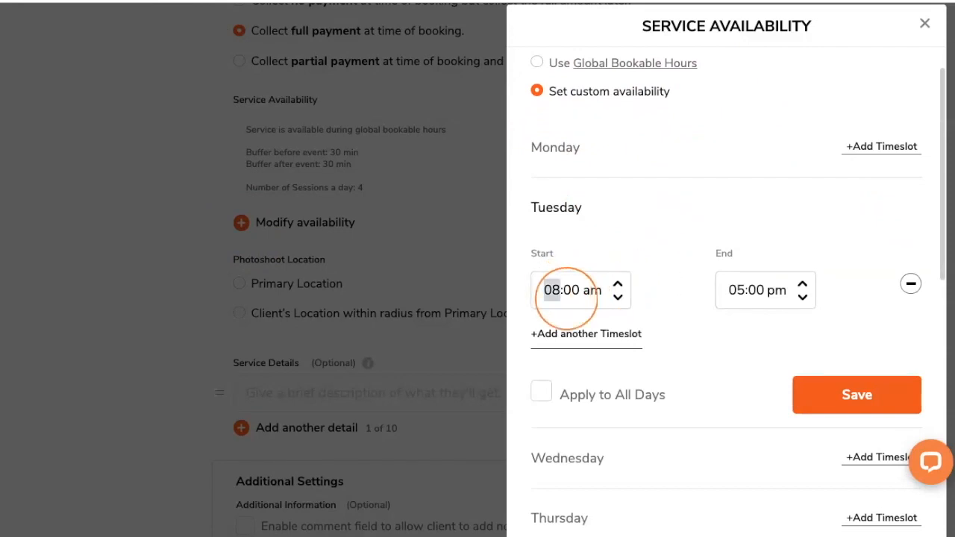
type("3")
left_click(590, 289)
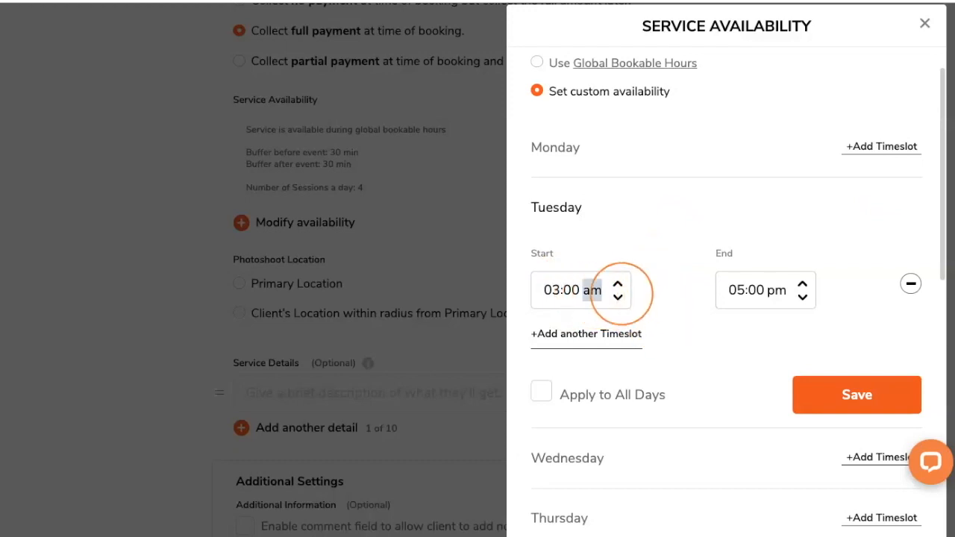
type("p")
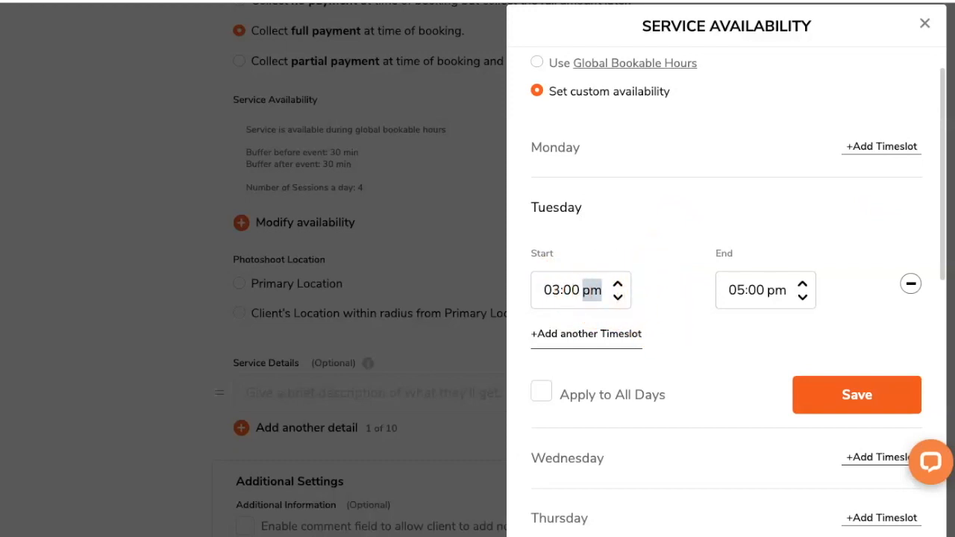
left_click(708, 328)
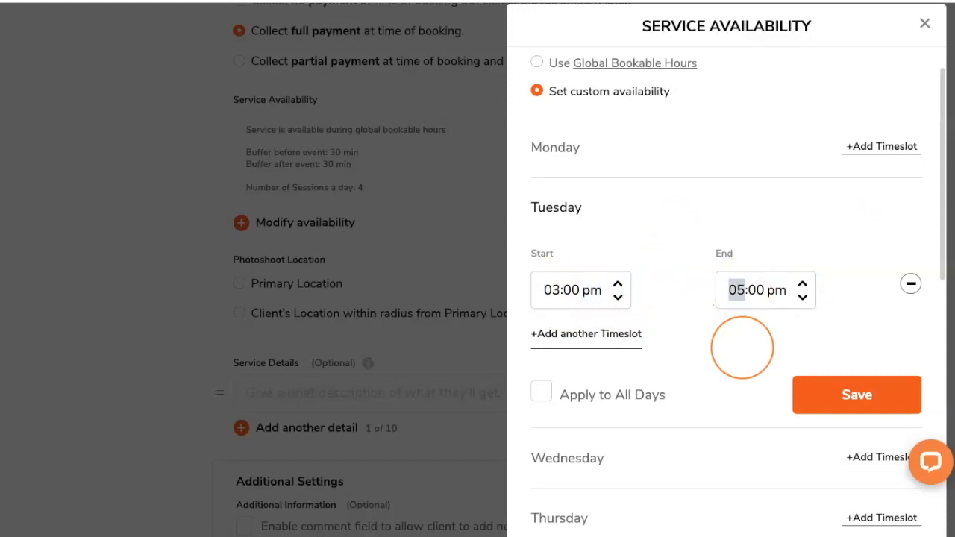
type("9")
left_click(731, 351)
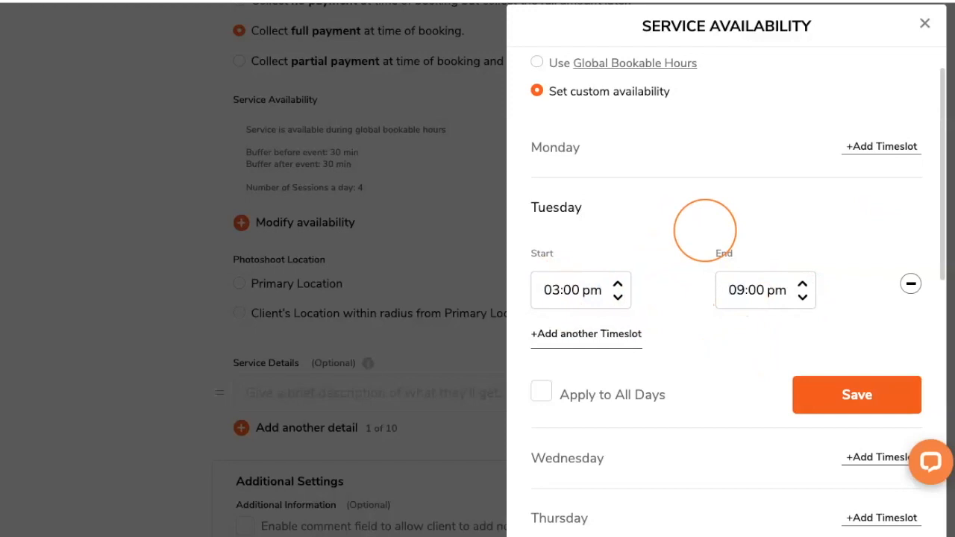
Apply the Tuesday timeslot to all days and save it.
scroll(701, 241, "down", 1)
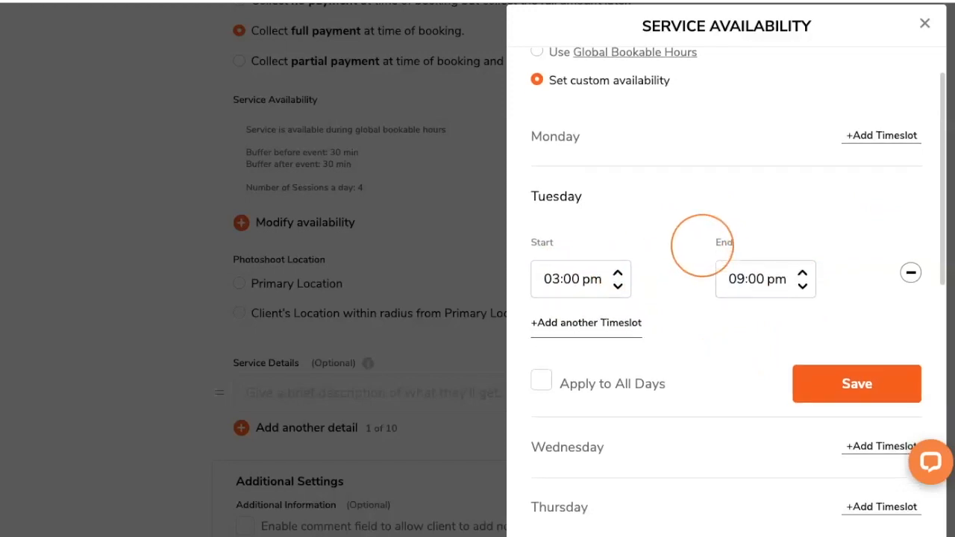
scroll(657, 314, "down", 2)
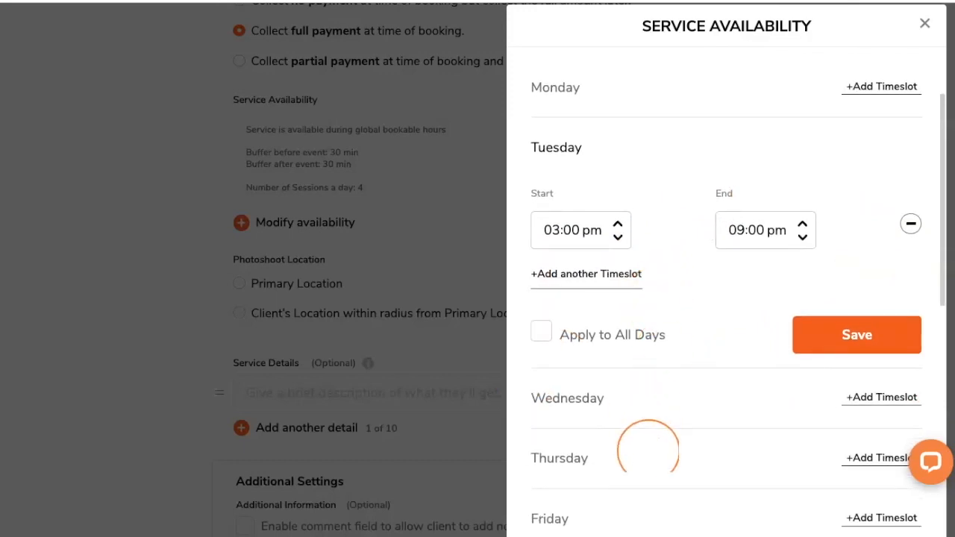
scroll(648, 446, "down", 5)
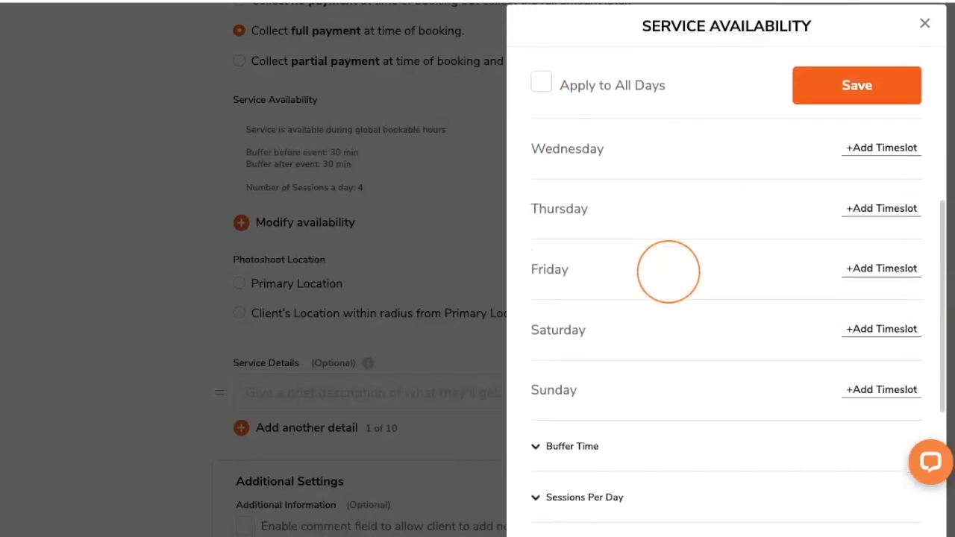
scroll(659, 298, "up", 2)
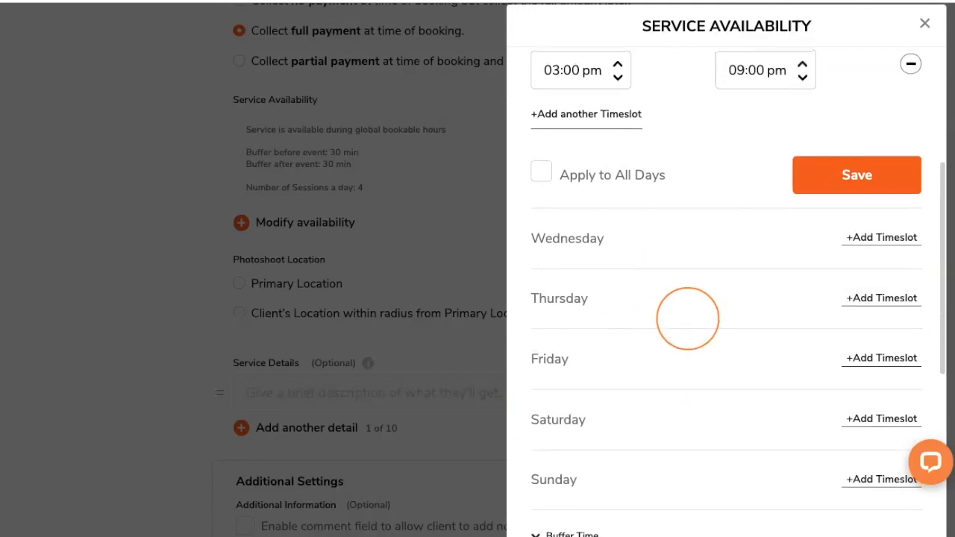
scroll(687, 318, "up", 1)
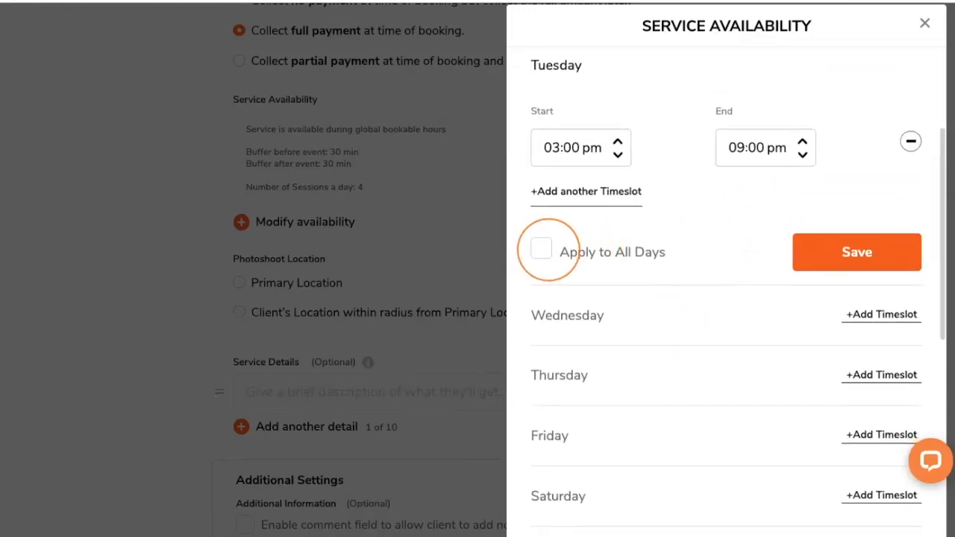
left_click(541, 250)
left_click(828, 251)
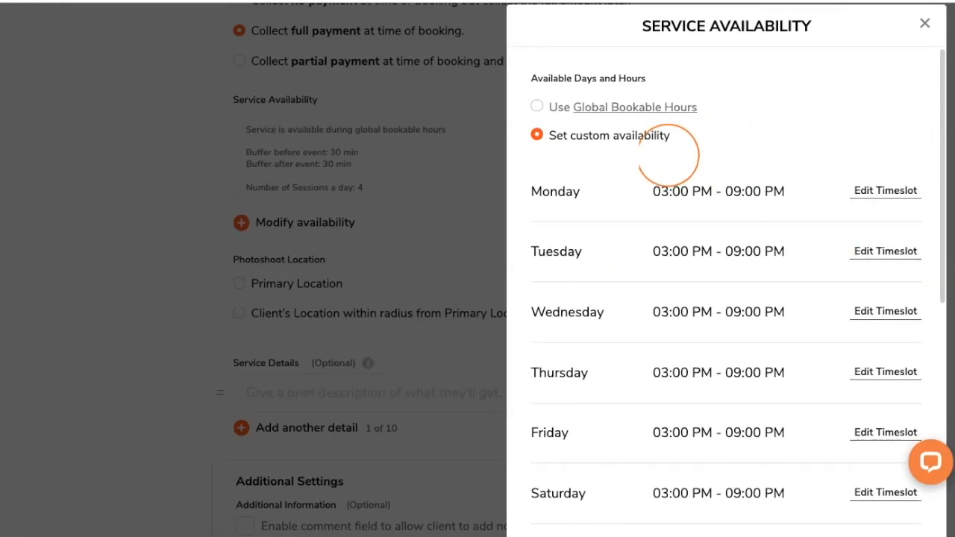
Remove Monday's timeslot and save the change.
left_click(867, 191)
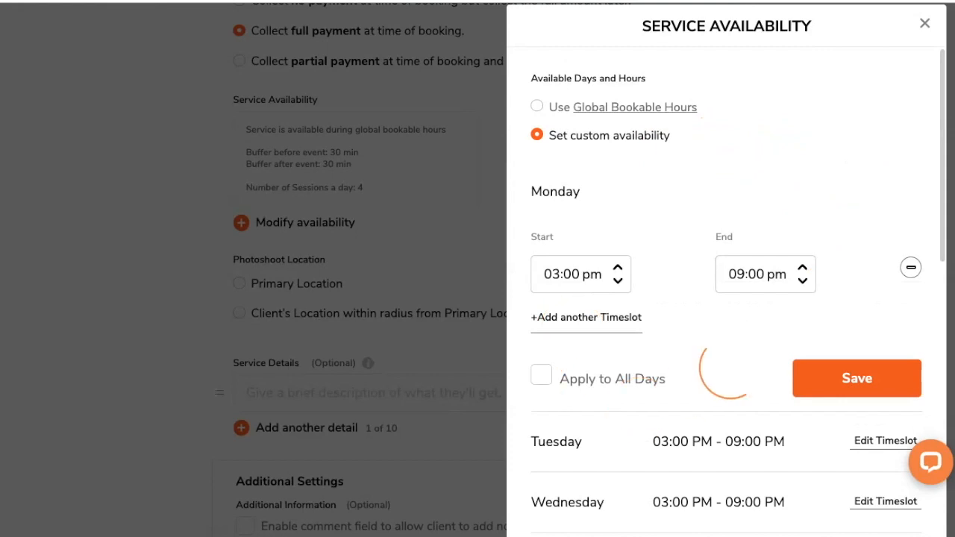
left_click(911, 267)
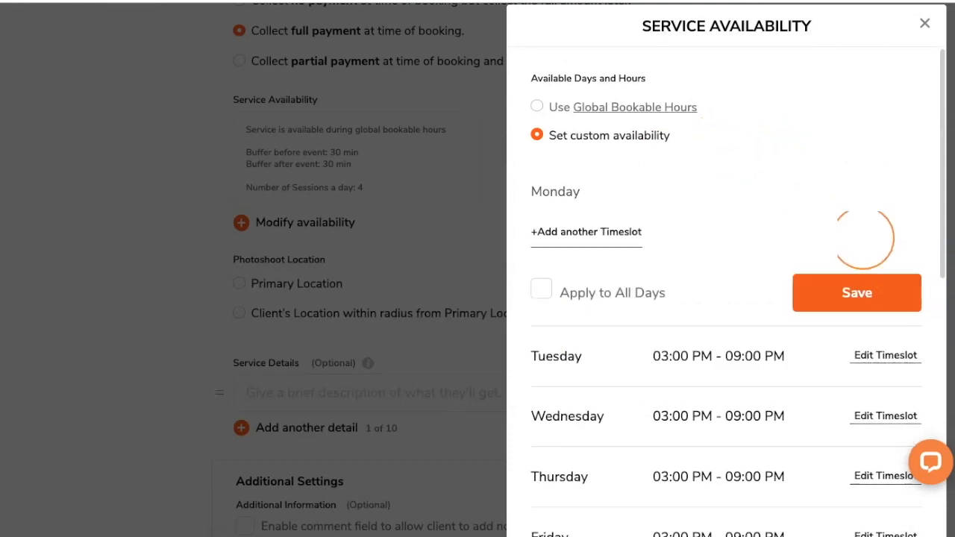
left_click(848, 290)
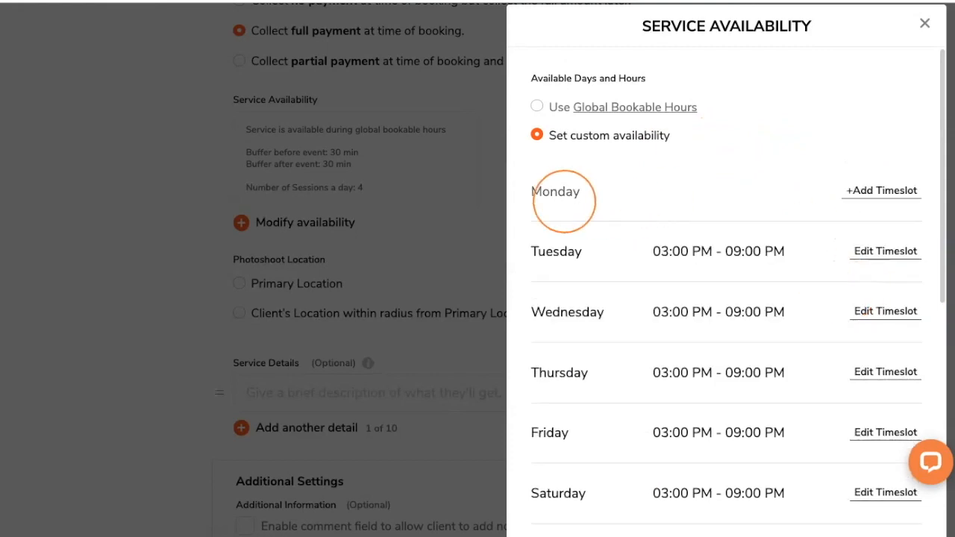
Set the start of Saturday's timeslot to 09:00 am.
scroll(714, 228, "down", 1)
scroll(714, 233, "down", 4)
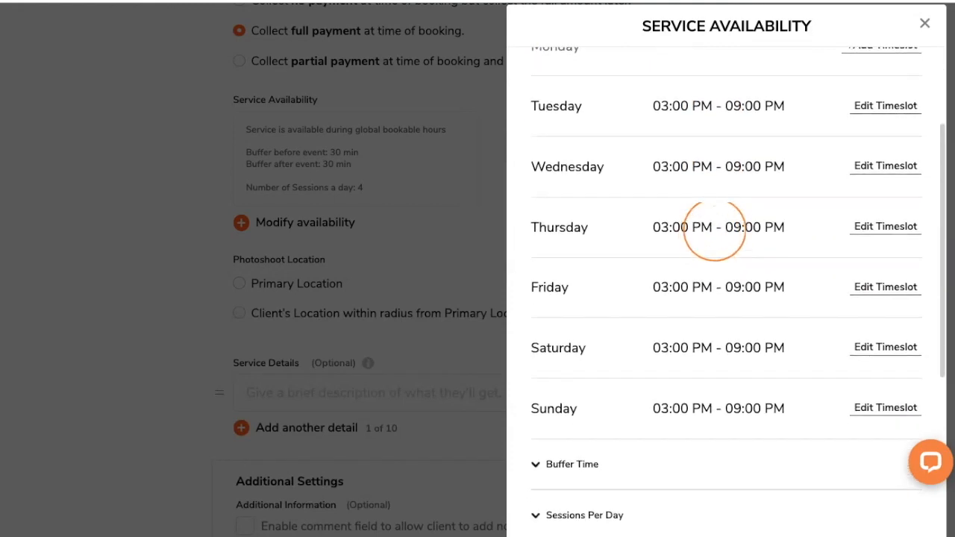
scroll(589, 314, "down", 1)
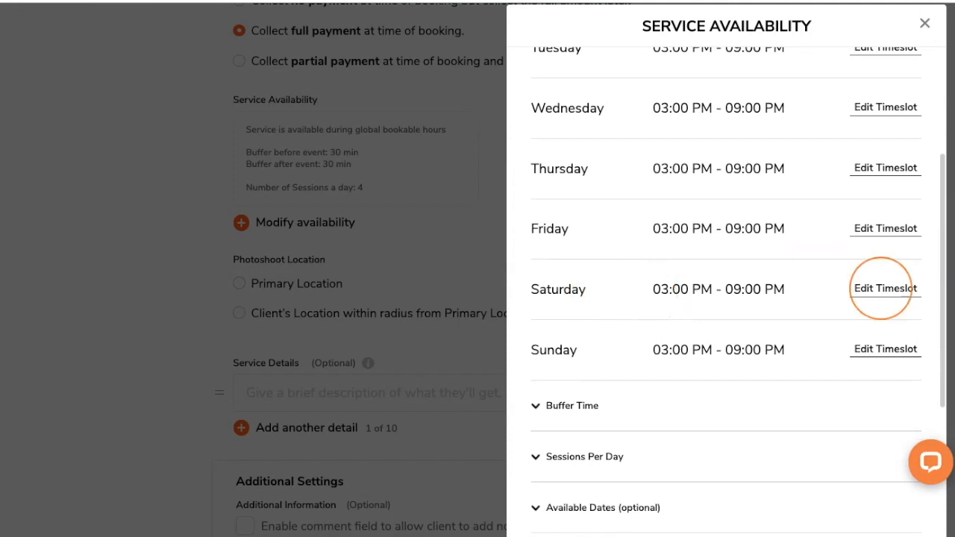
left_click(885, 288)
left_click(551, 372)
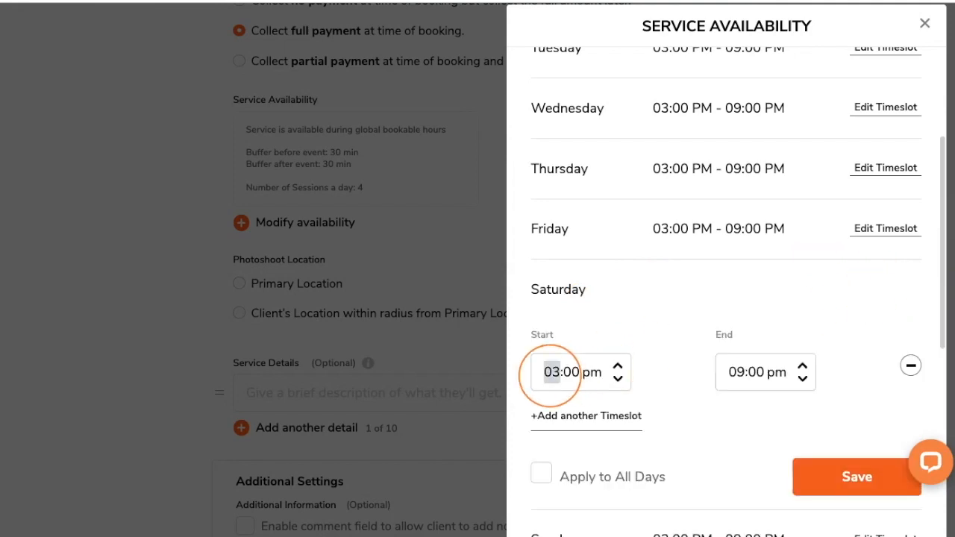
type("9")
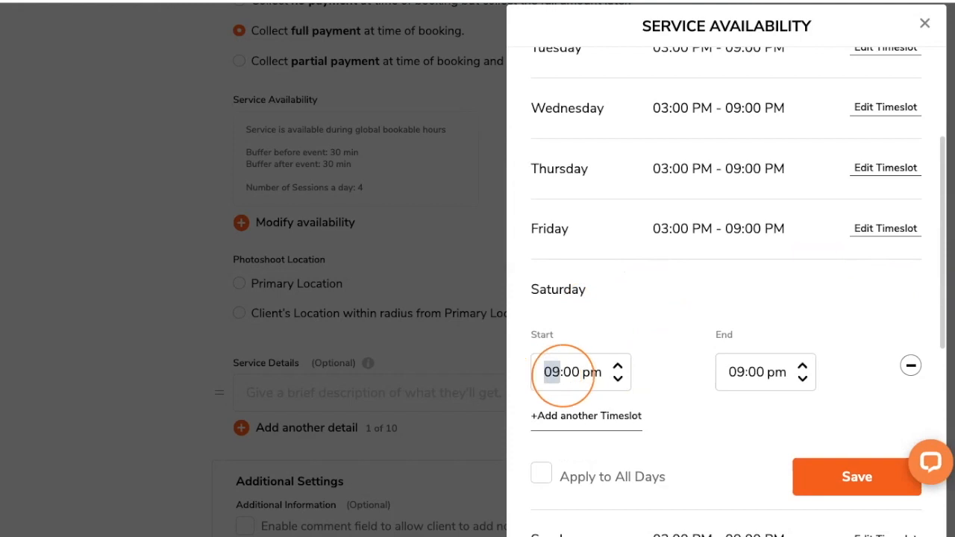
left_click(591, 372)
type("a")
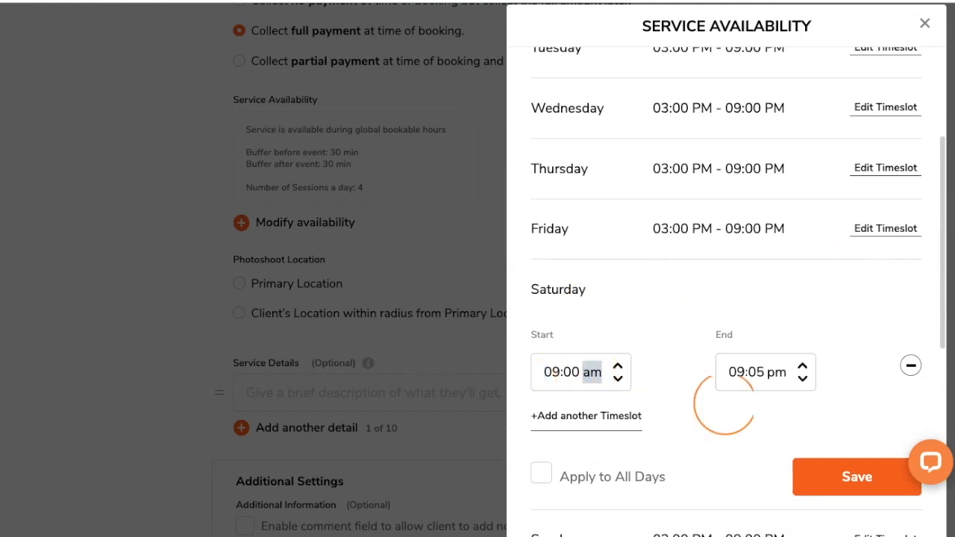
Set the end of Saturday's timeslot to 09:00 pm and save the change.
left_click(666, 331)
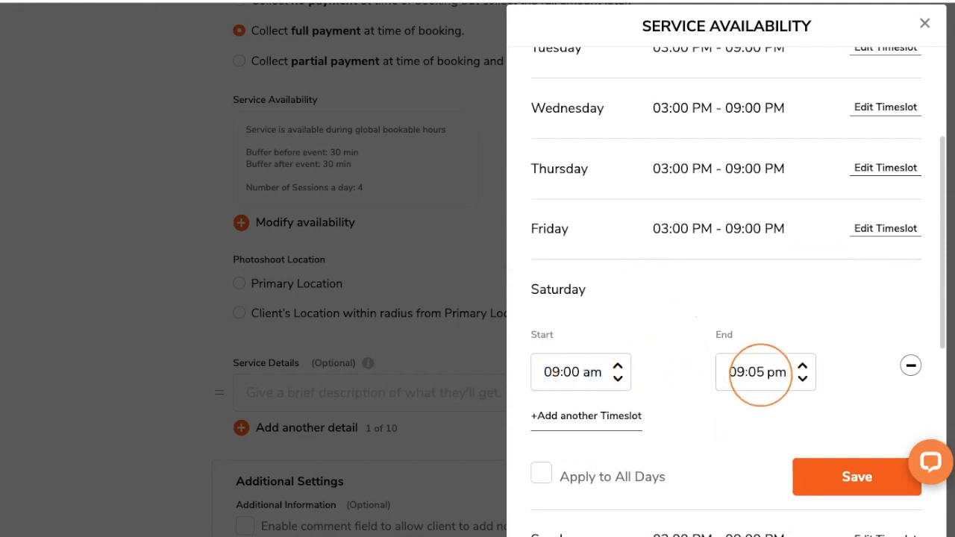
left_click(755, 372)
type("0")
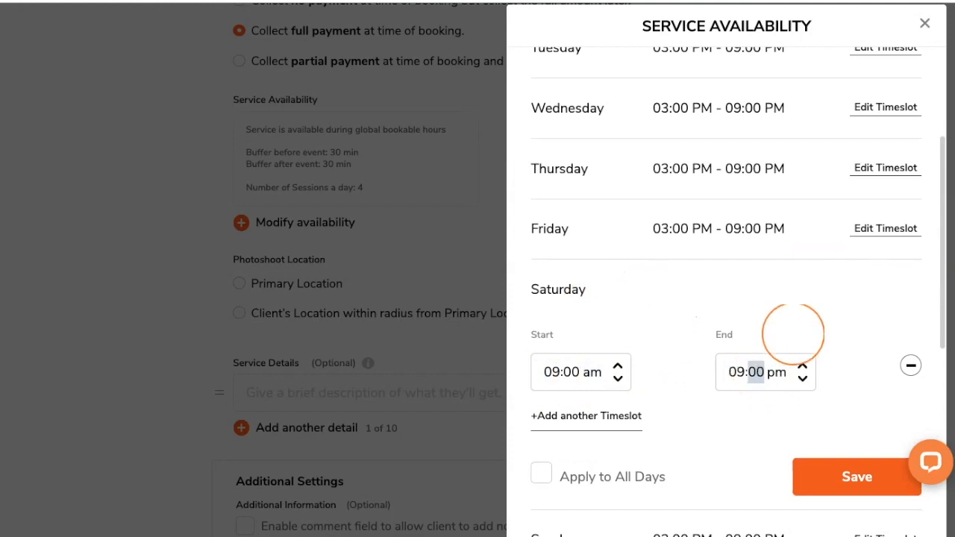
left_click(686, 309)
left_click(818, 467)
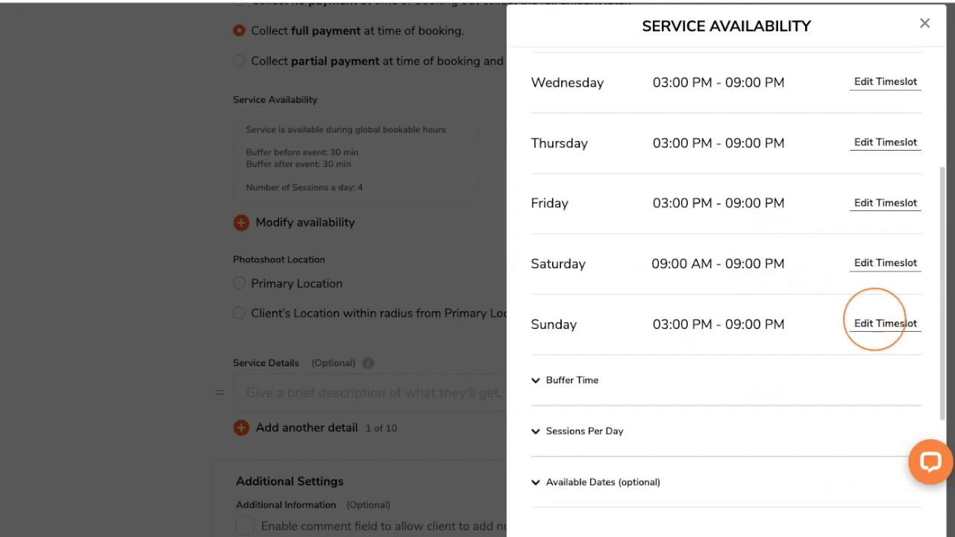
Remove Sunday's timeslot and save the change.
left_click(884, 322)
left_click(910, 401)
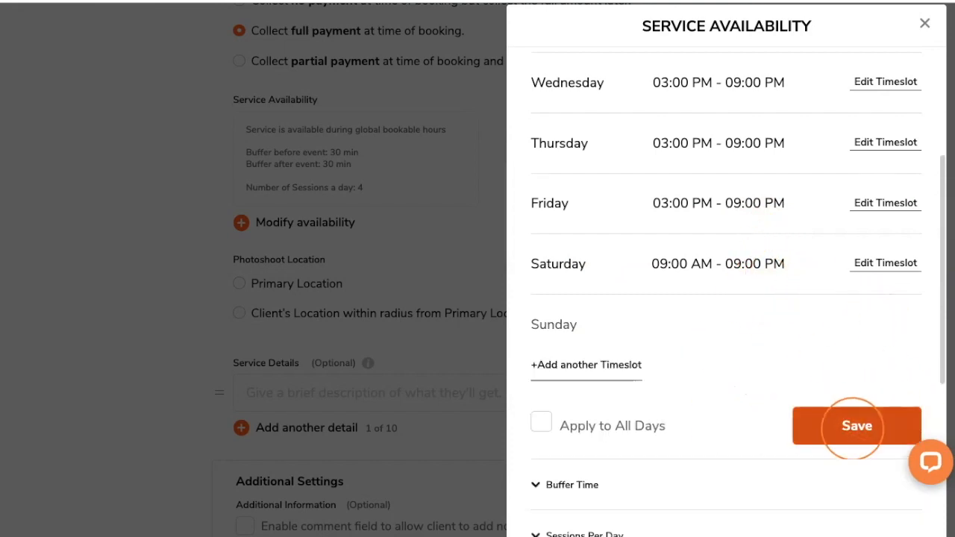
left_click(852, 426)
Review the saved weekly timeslots and the service's pre-event and post-event buffer settings.
scroll(787, 315, "up", 2)
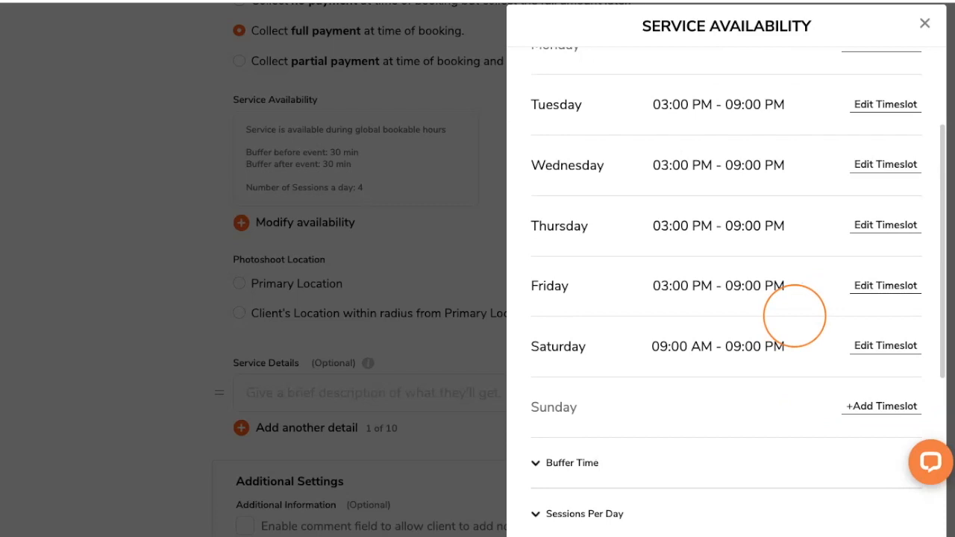
scroll(794, 316, "down", 4)
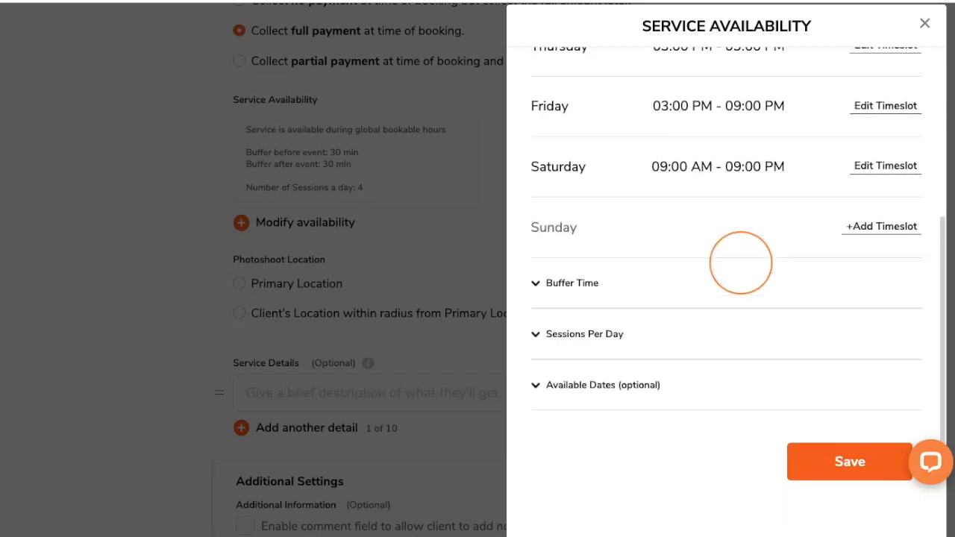
left_click(571, 283)
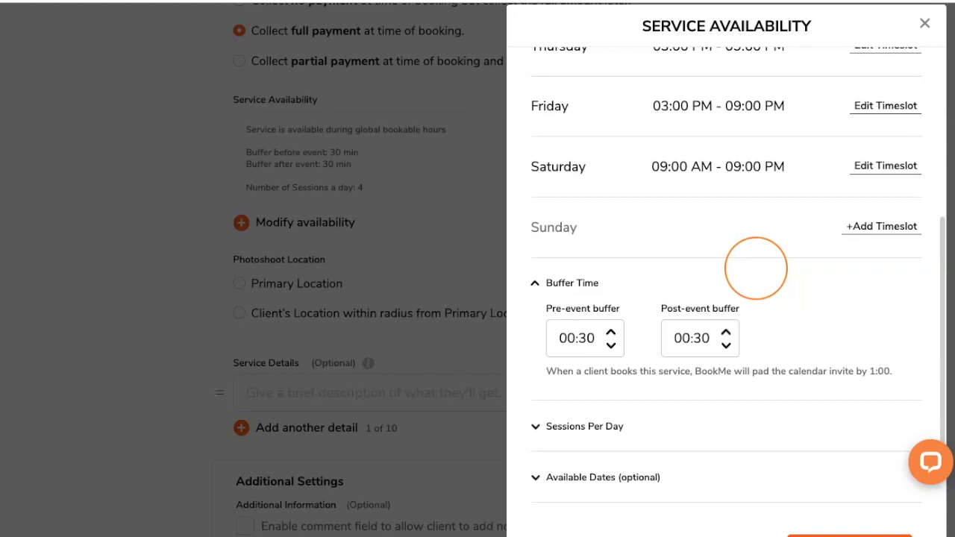
scroll(721, 239, "down", 3)
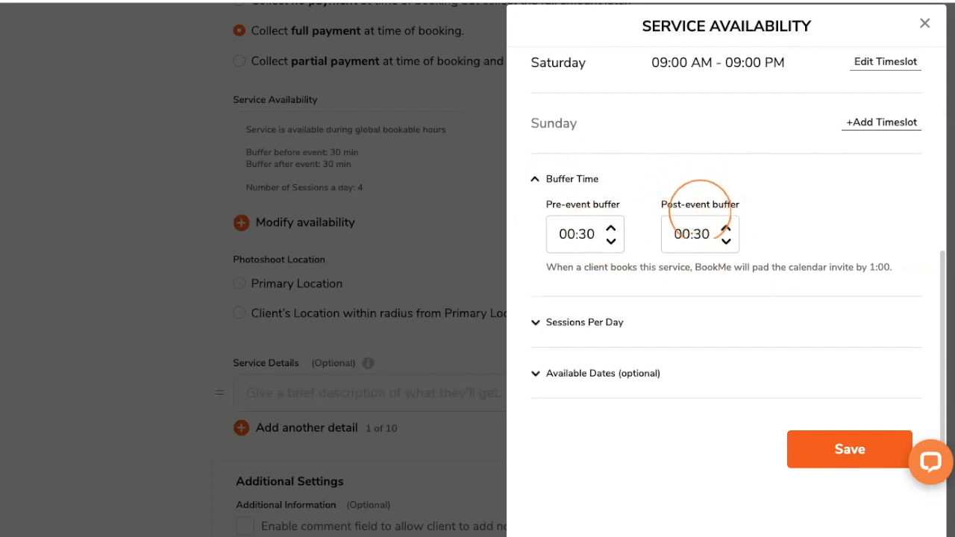
Raise the service's sessions per day to 5 and enable the option not to set a limit.
scroll(699, 222, "down", 2)
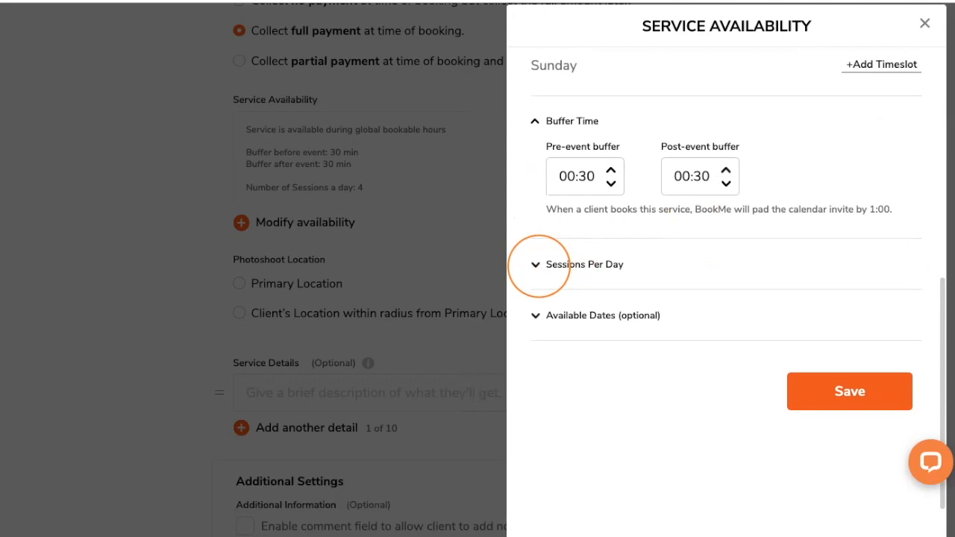
left_click(543, 262)
scroll(806, 281, "down", 2)
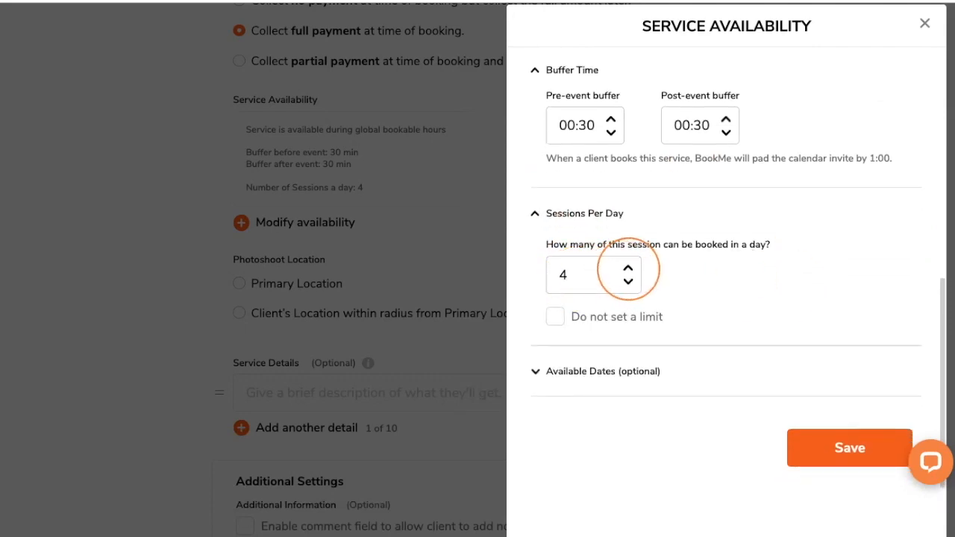
left_click(627, 268)
scroll(631, 267, "up", 1)
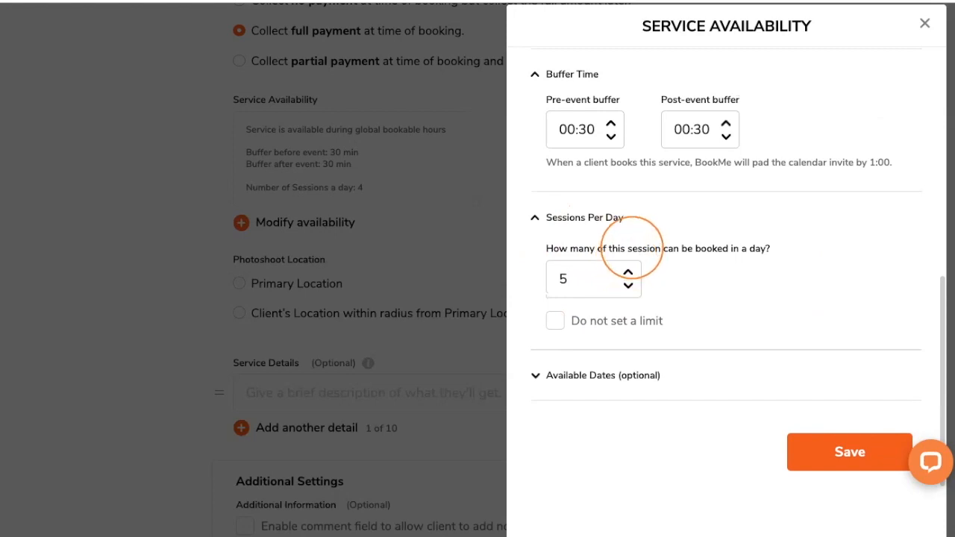
left_click(553, 320)
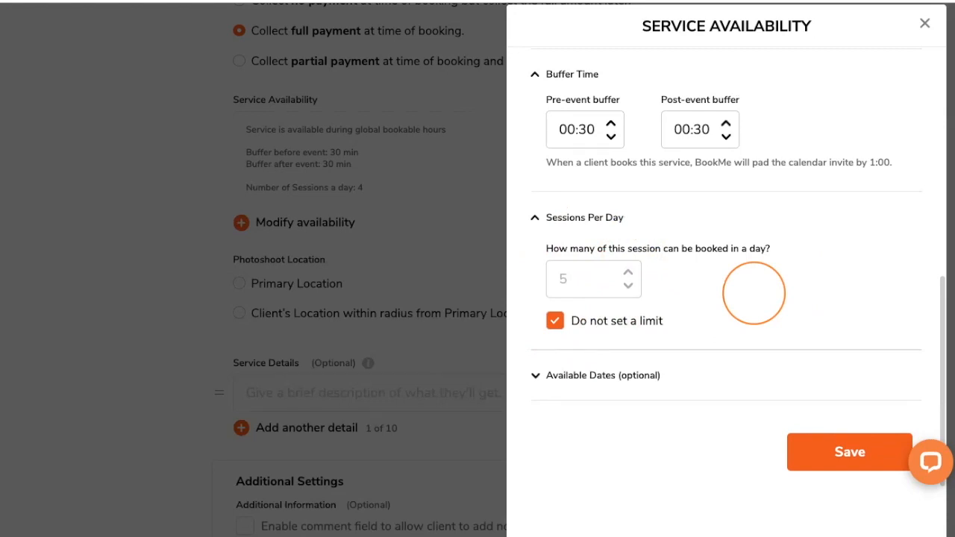
Set the start of the service's available dates to Apr 01, 2021.
scroll(752, 290, "down", 2)
left_click(534, 277)
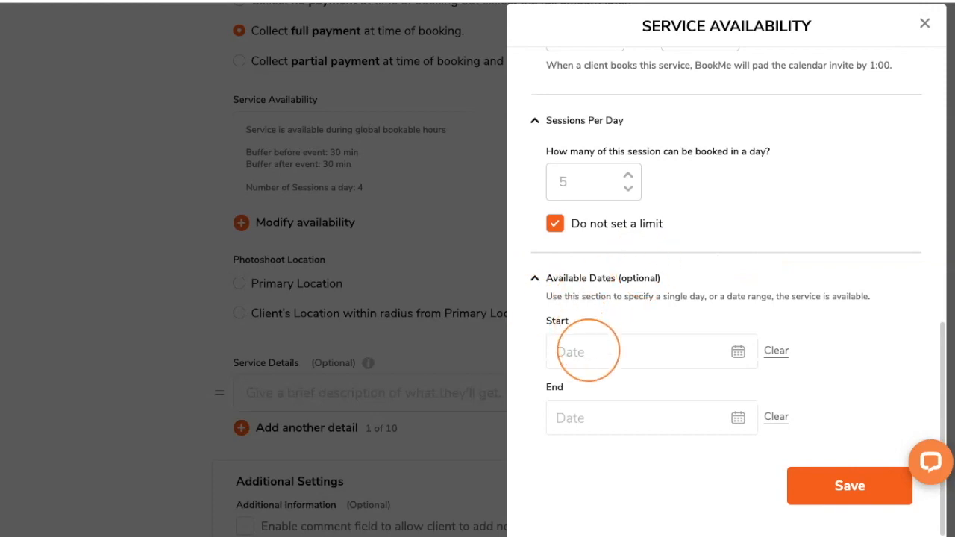
left_click(738, 351)
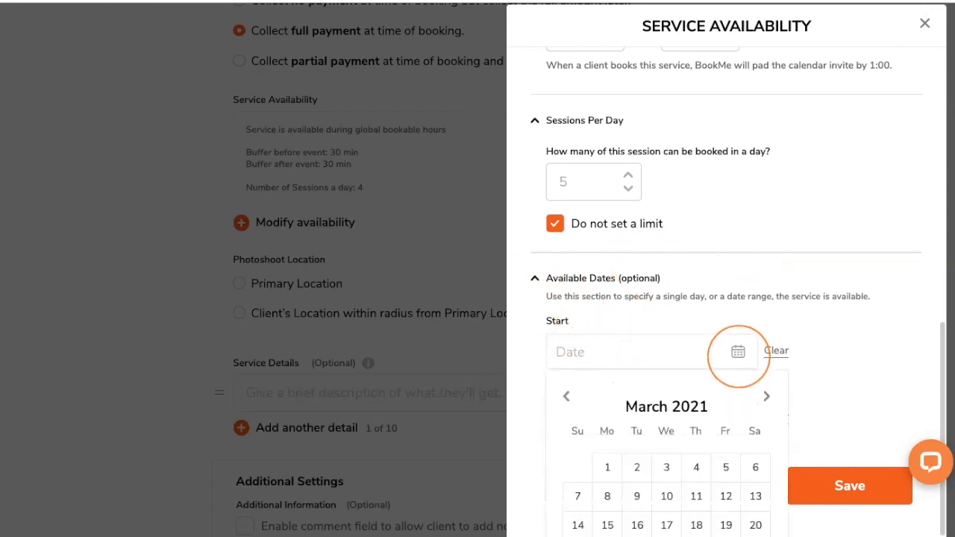
left_click(766, 396)
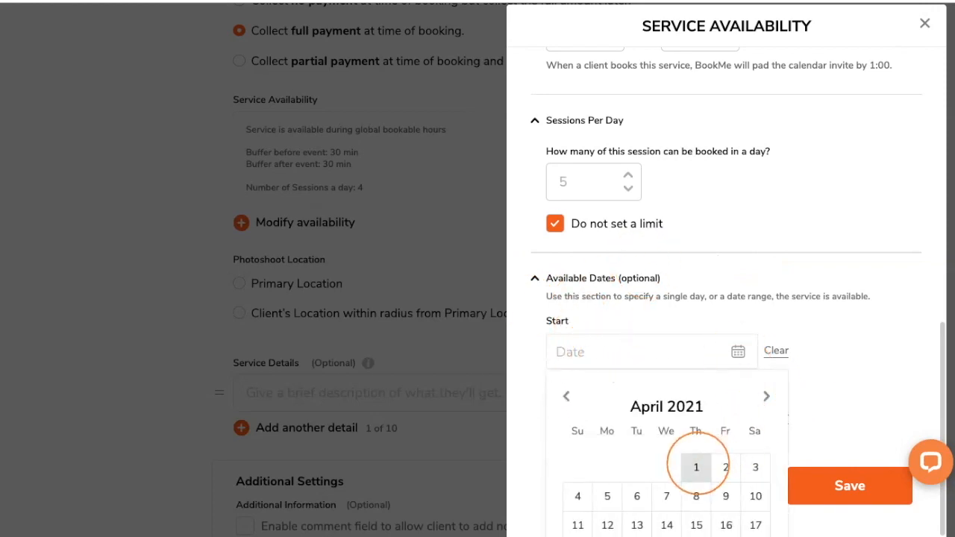
left_click(696, 467)
Set the end of the available dates to Aug 01, 2021 and save the service availability.
scroll(886, 311, "down", 2)
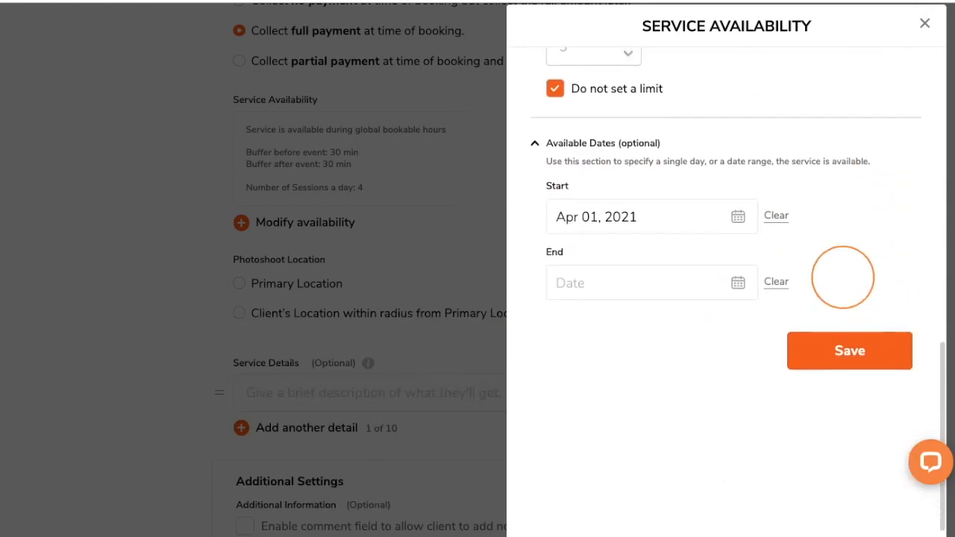
left_click(737, 281)
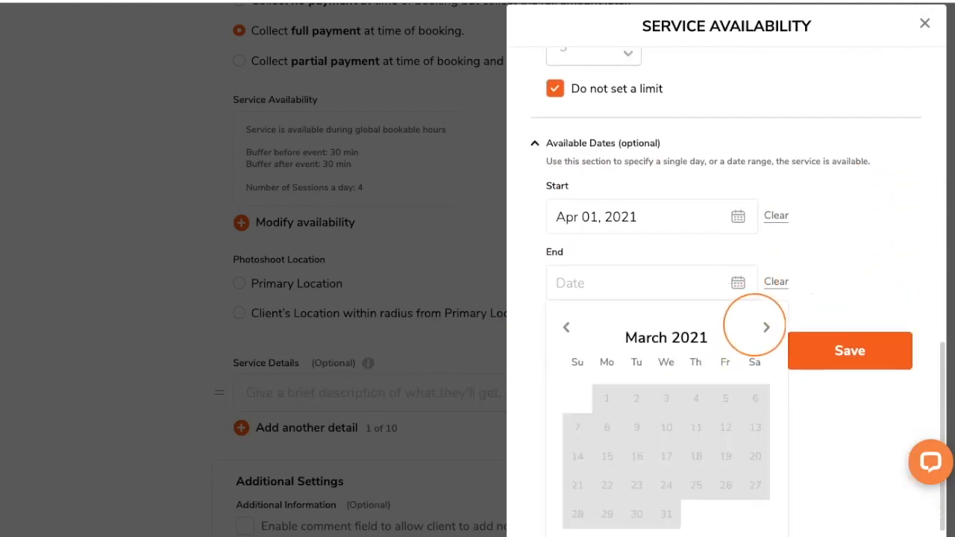
left_click(766, 327)
left_click(766, 327)
left_click(766, 327)
left_click(766, 328)
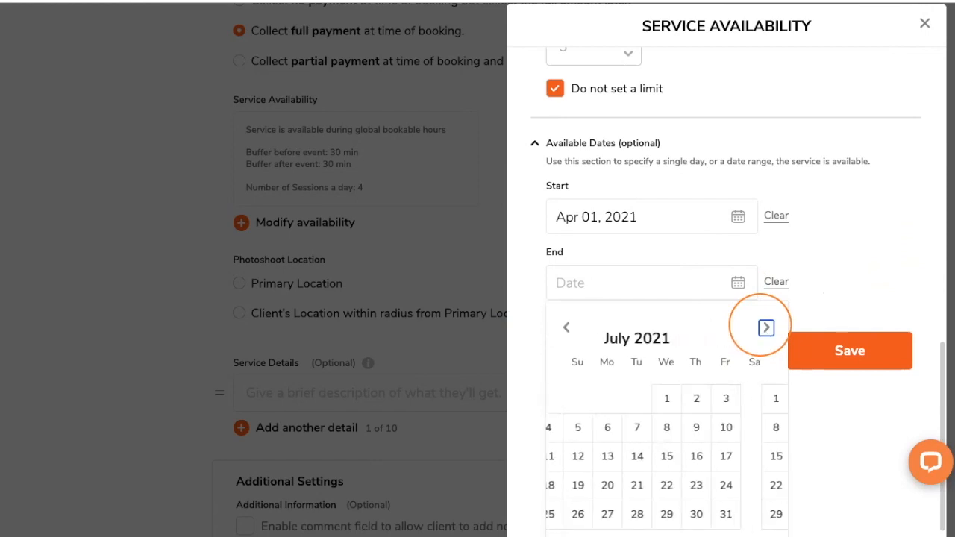
left_click(576, 397)
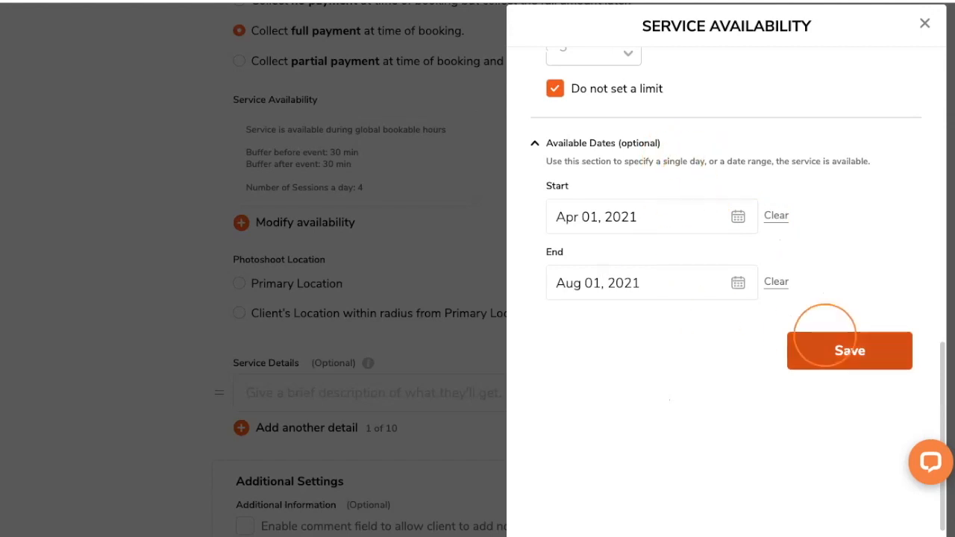
left_click(834, 347)
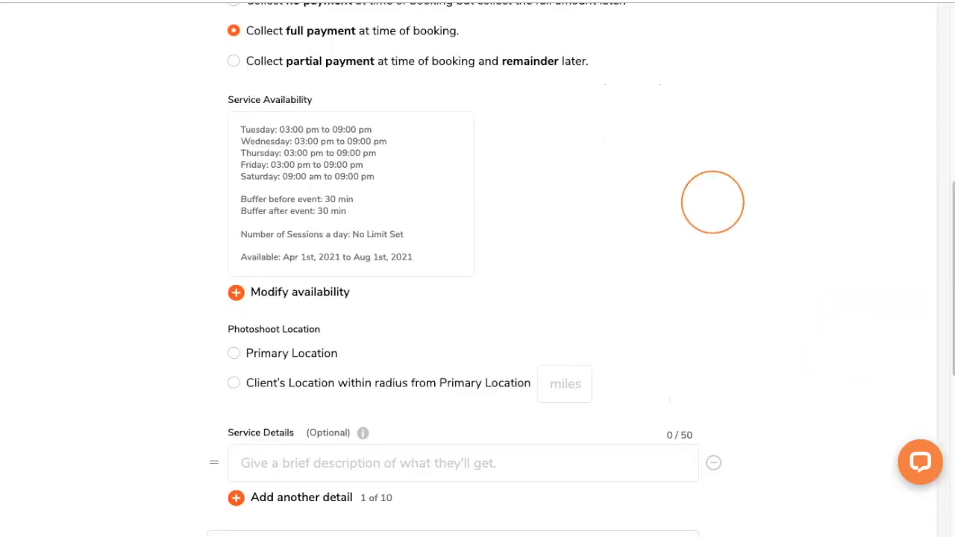
Set the photoshoot location to Primary Location.
scroll(712, 202, "down", 3)
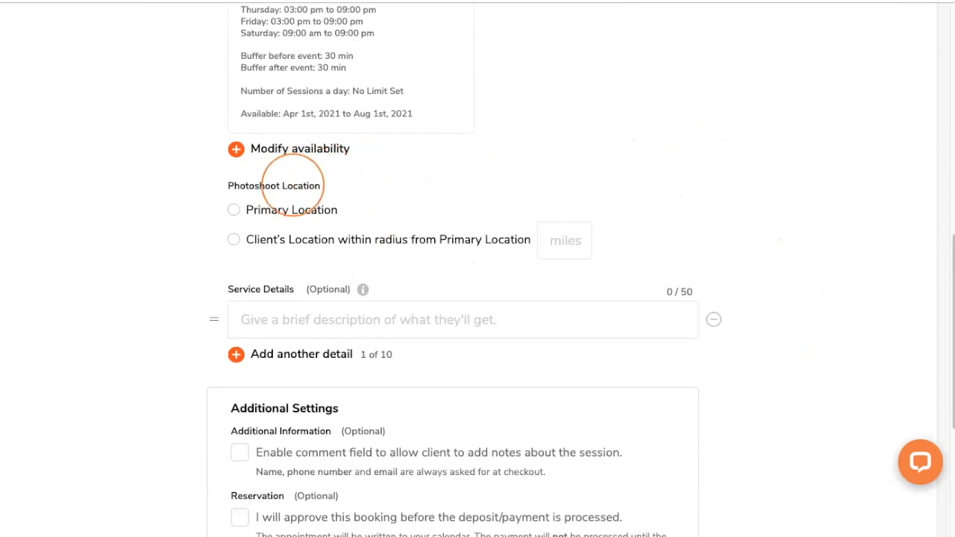
left_click(233, 209)
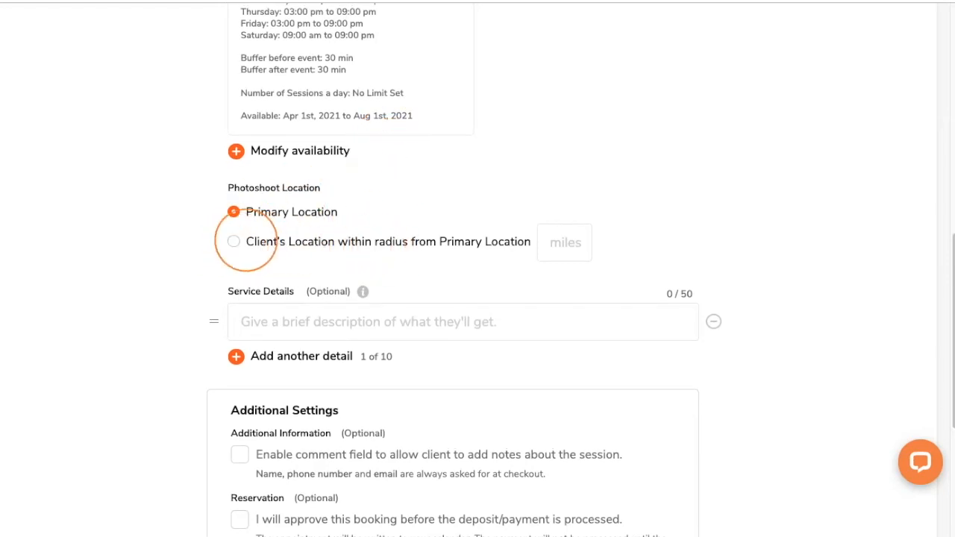
Enter the first two service details as "1 hour of shooting time" and "2 outfit changes".
scroll(704, 150, "down", 3)
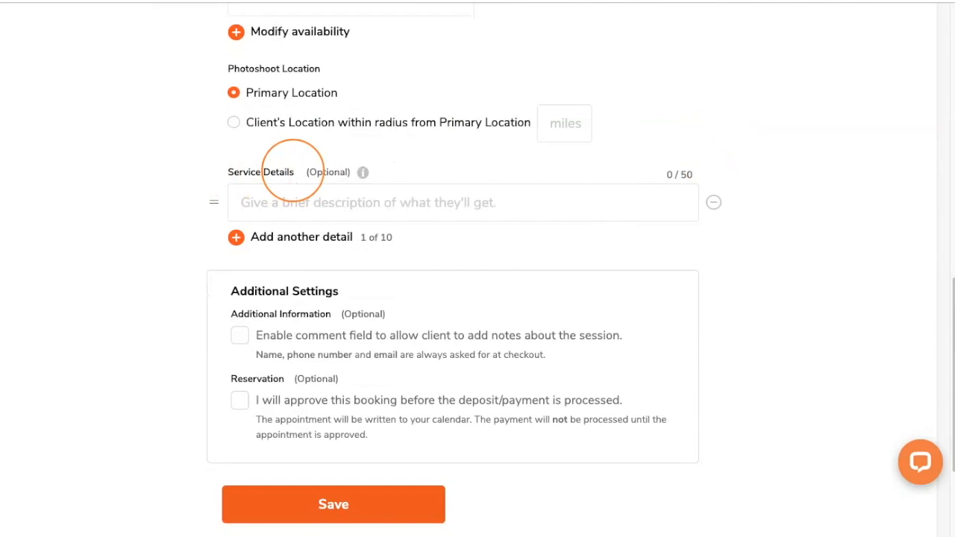
left_click(244, 202)
type("1 ")
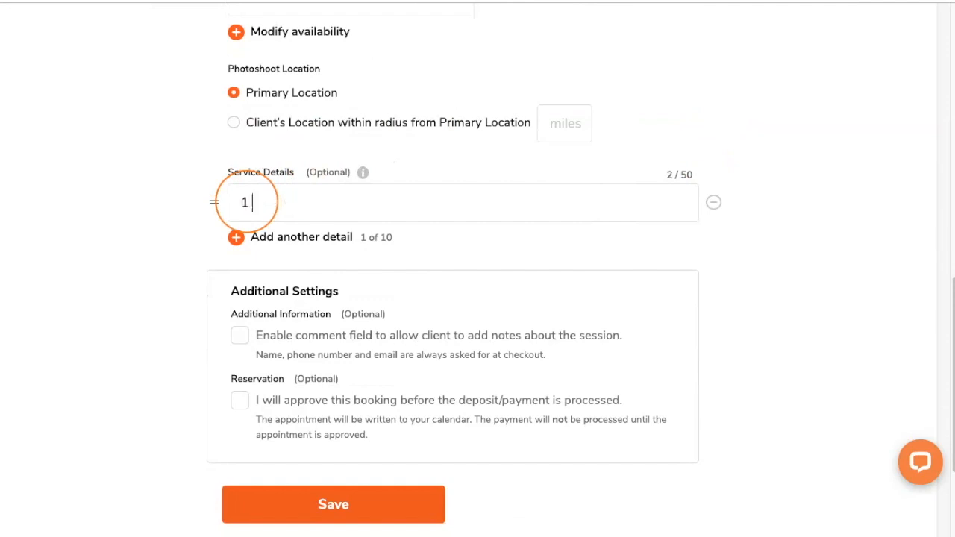
type("hour of shooting time")
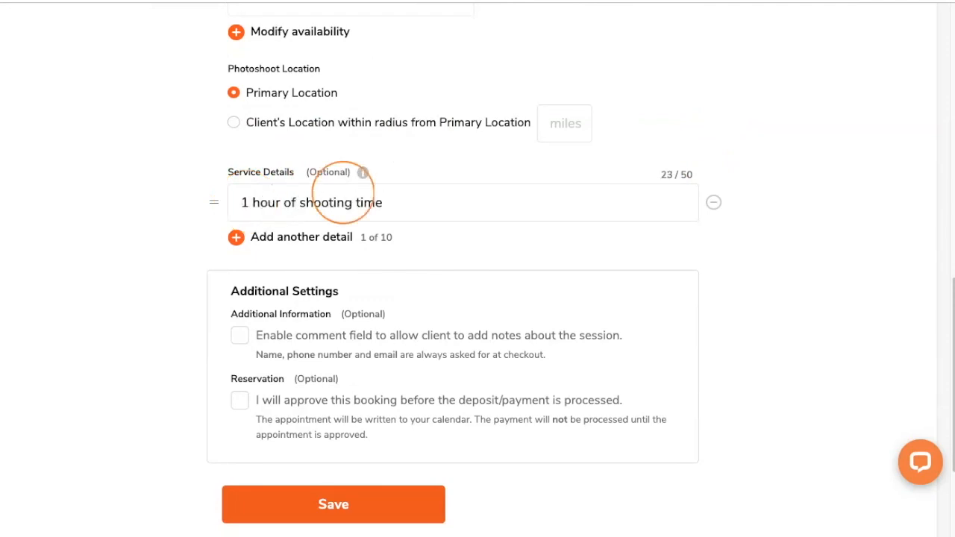
left_click(298, 237)
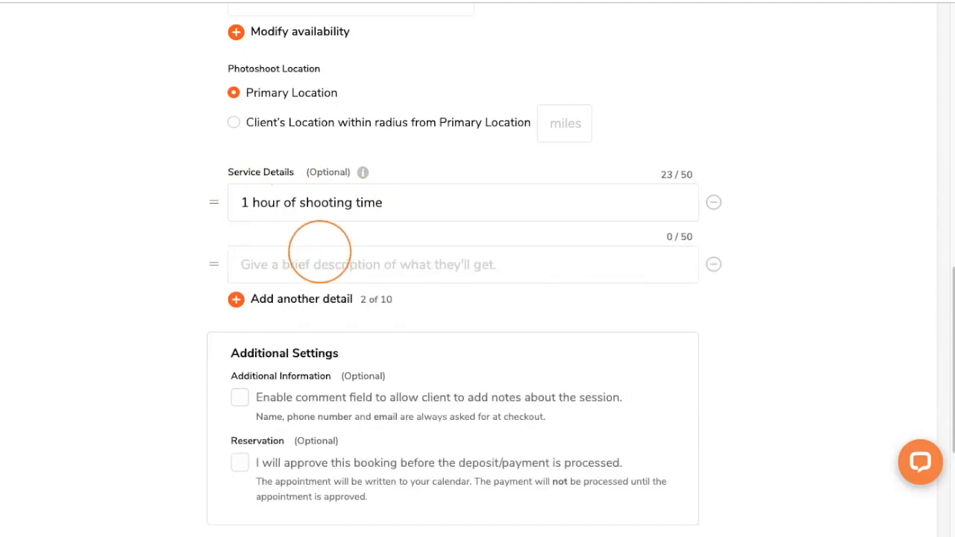
type("2 o")
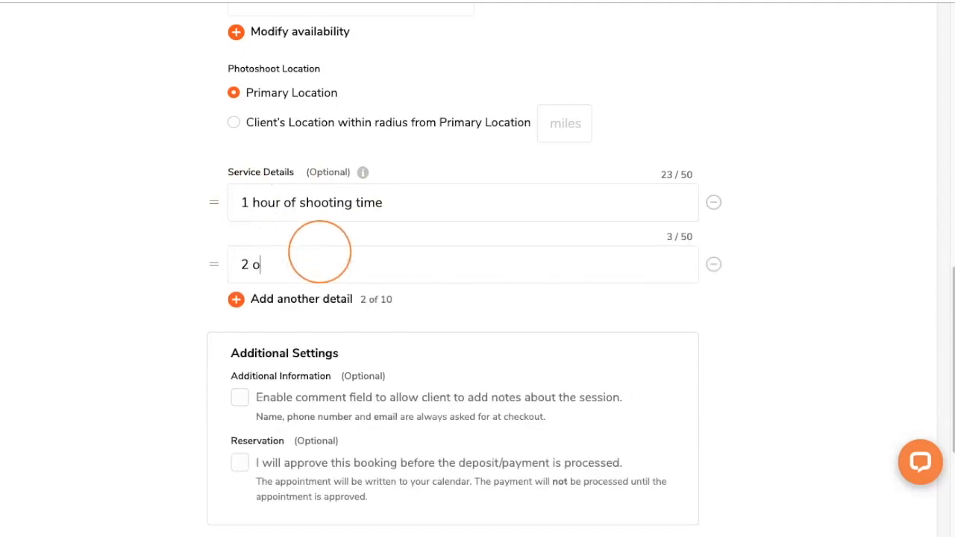
type("utfit changes")
Add two more service details reading "1 8x10 print" and "online proofing gallery".
scroll(511, 323, "up", 1)
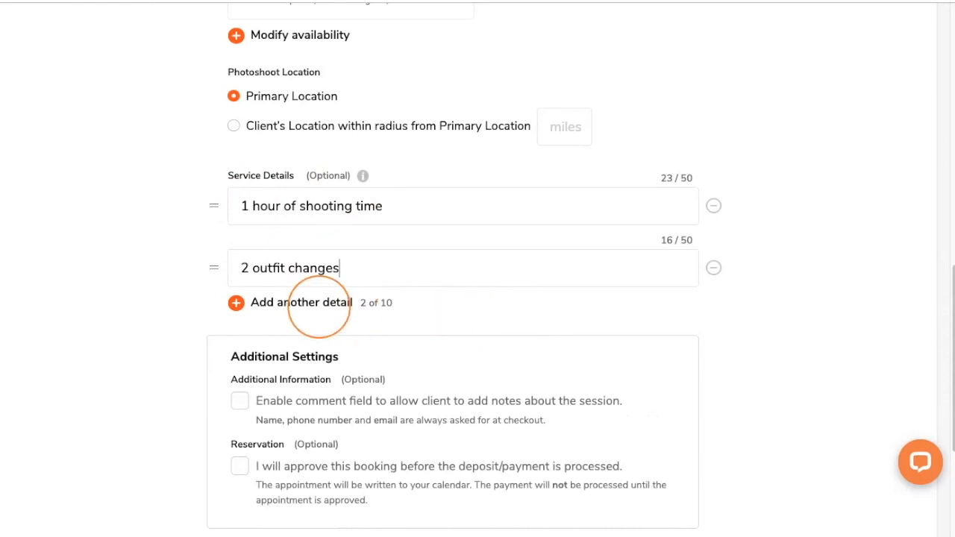
left_click(314, 302)
left_click(347, 330)
type("1")
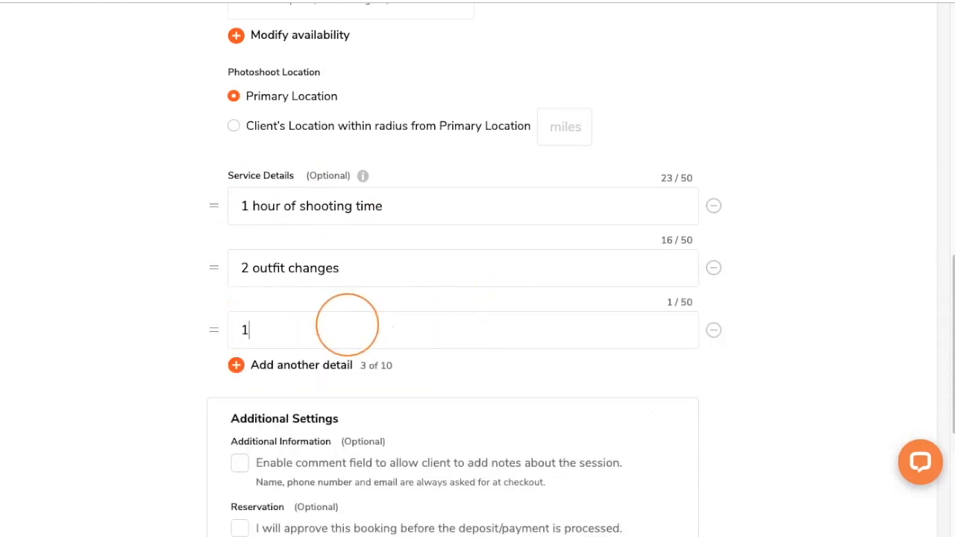
type(" 8x10 print")
left_click(326, 366)
left_click(298, 390)
type("online")
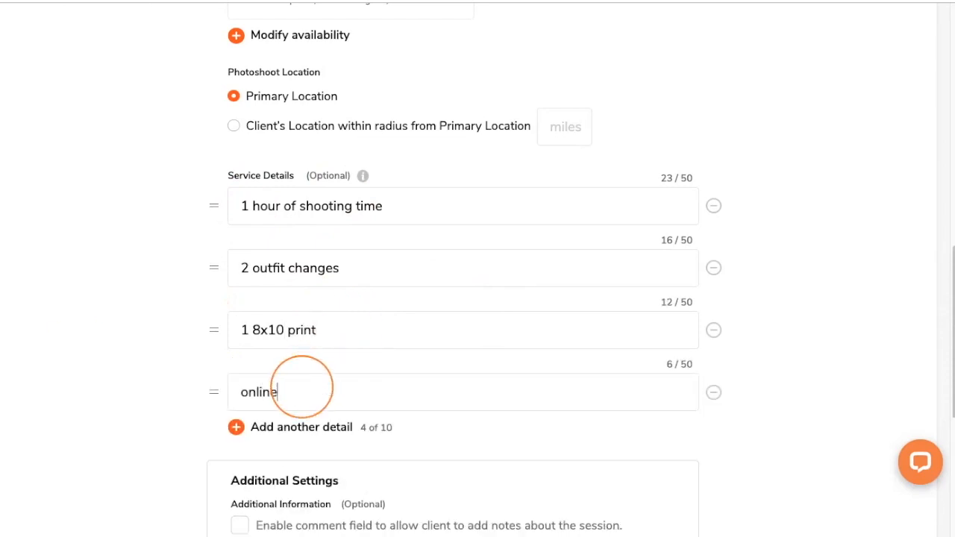
type(" proofing gallery")
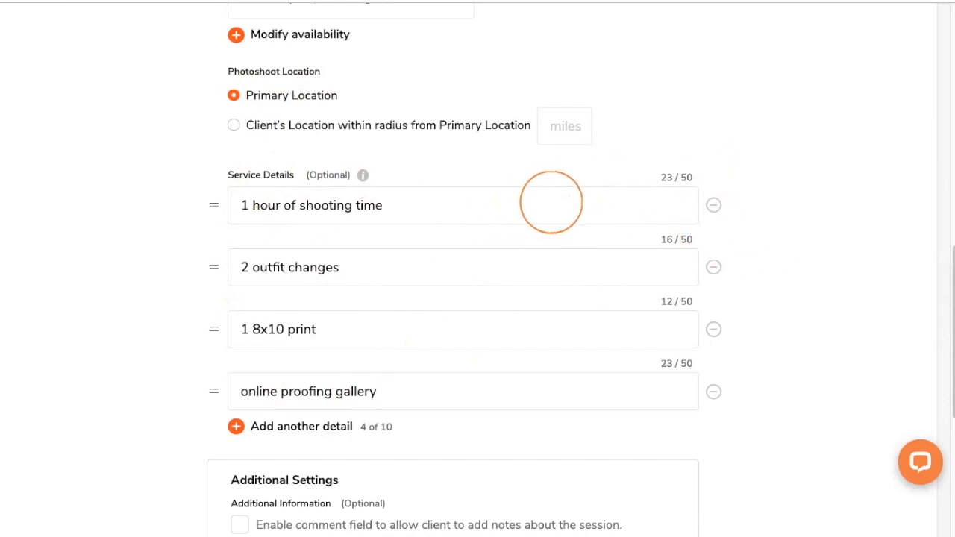
Enable the client comment field and require approval of the booking before the deposit or payment is processed.
scroll(548, 200, "down", 1)
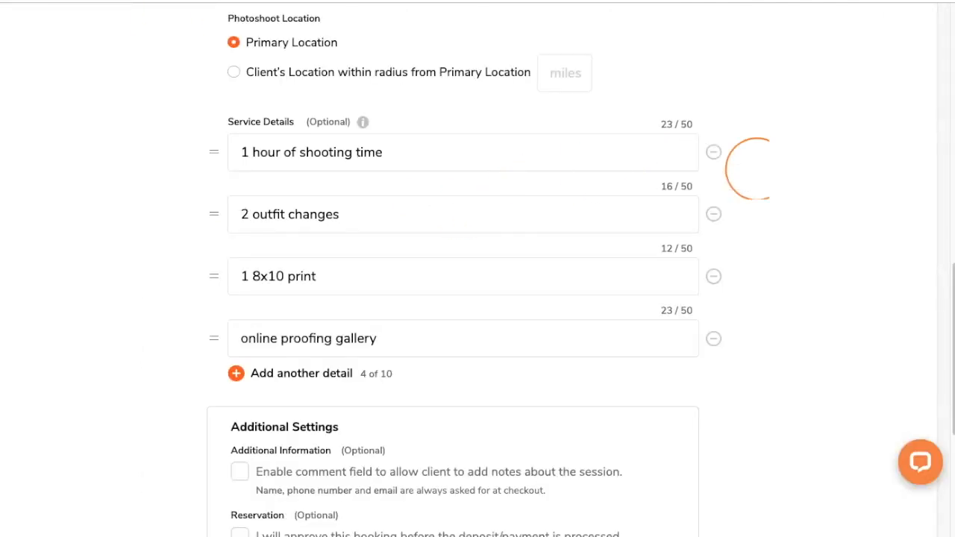
scroll(805, 157, "down", 3)
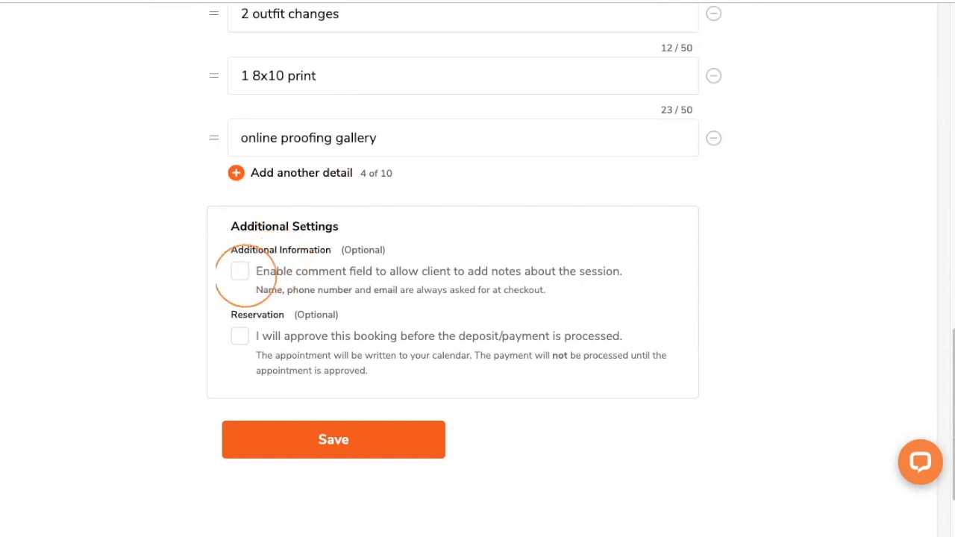
left_click(239, 272)
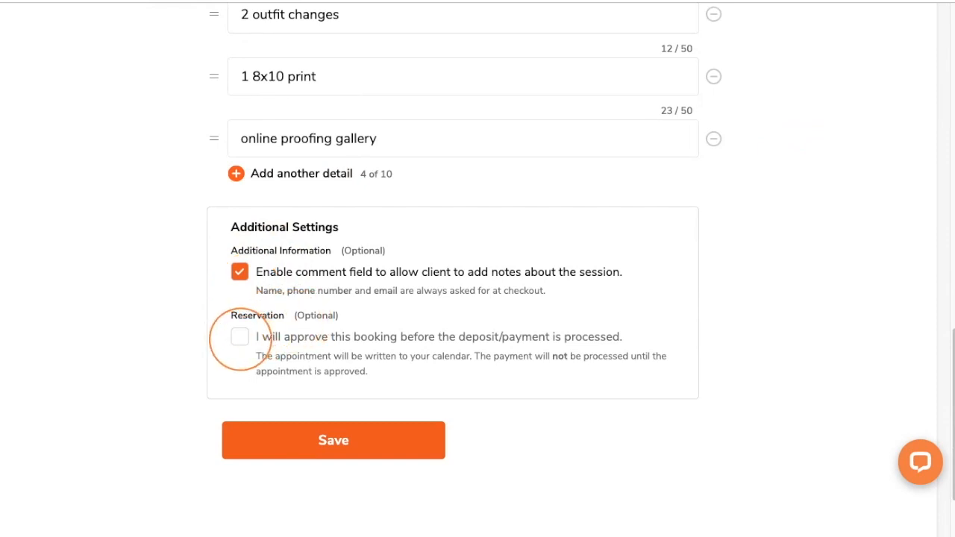
left_click(240, 337)
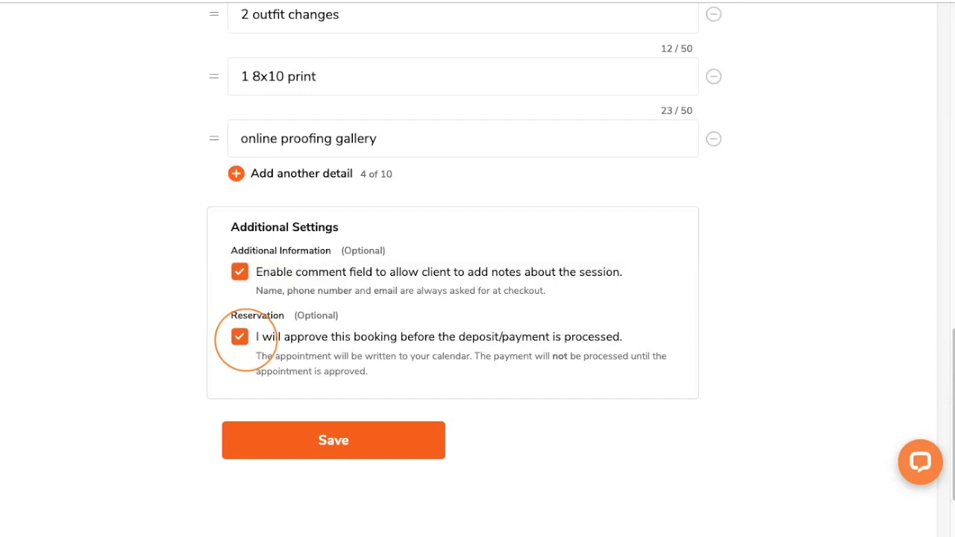
Turn off the requirement to approve the booking before payment and save the Studio Session service.
left_click(240, 337)
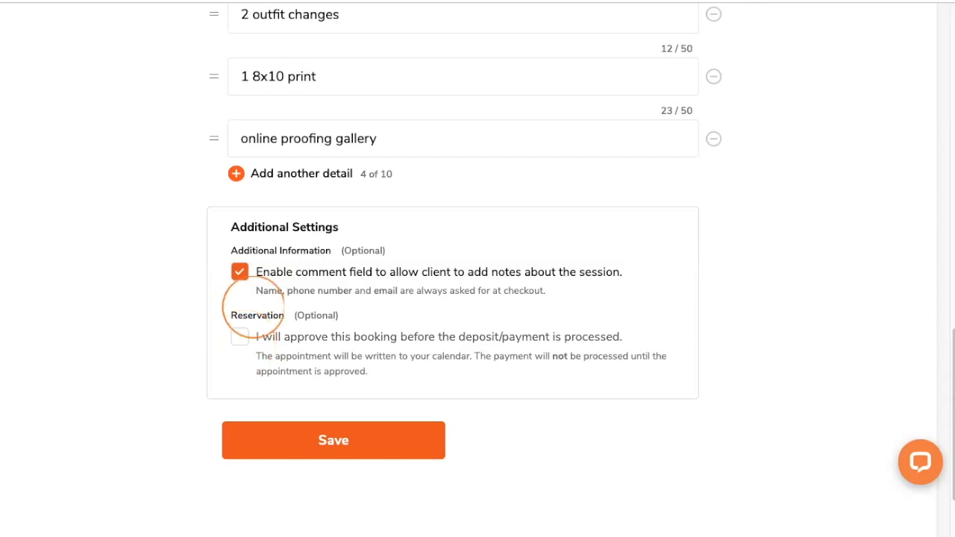
left_click(333, 440)
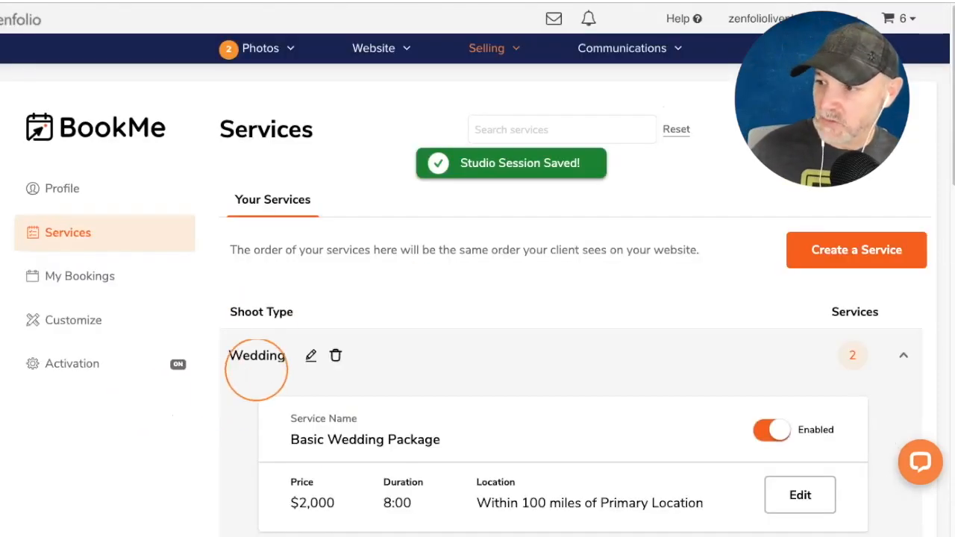
Open the rename dialog of the Seniors shoot type and save it with the name Seniors.
scroll(544, 251, "down", 1)
scroll(544, 264, "down", 6)
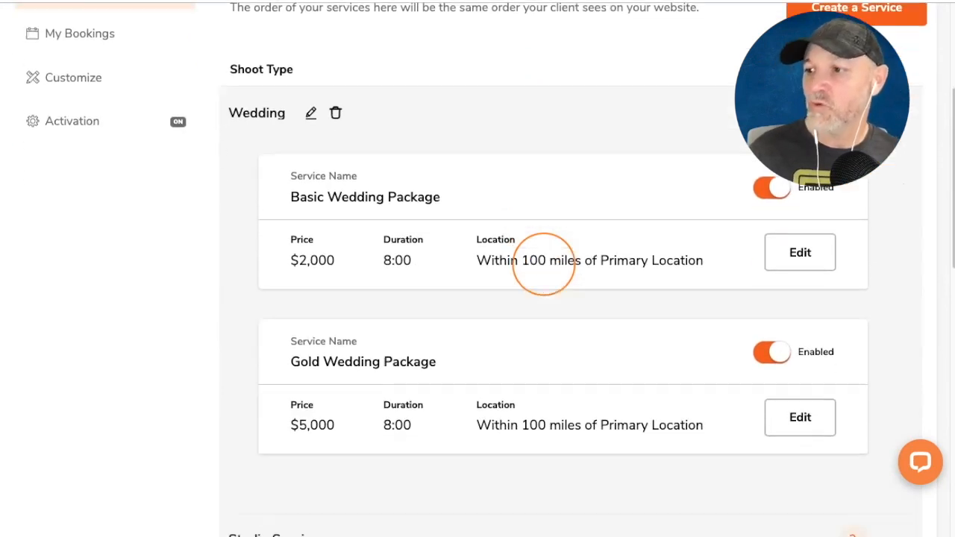
scroll(544, 265, "down", 2)
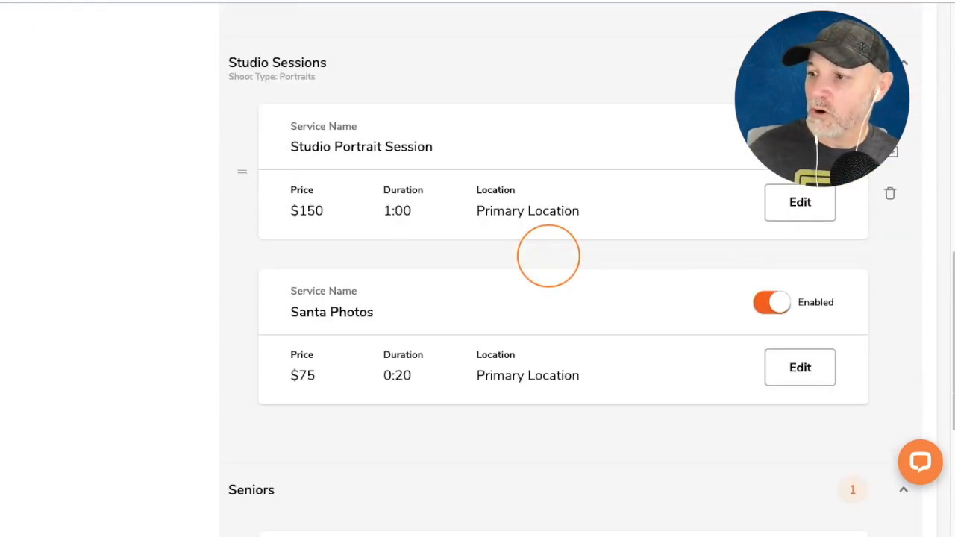
mouse_move(246, 420)
scroll(637, 375, "down", 2)
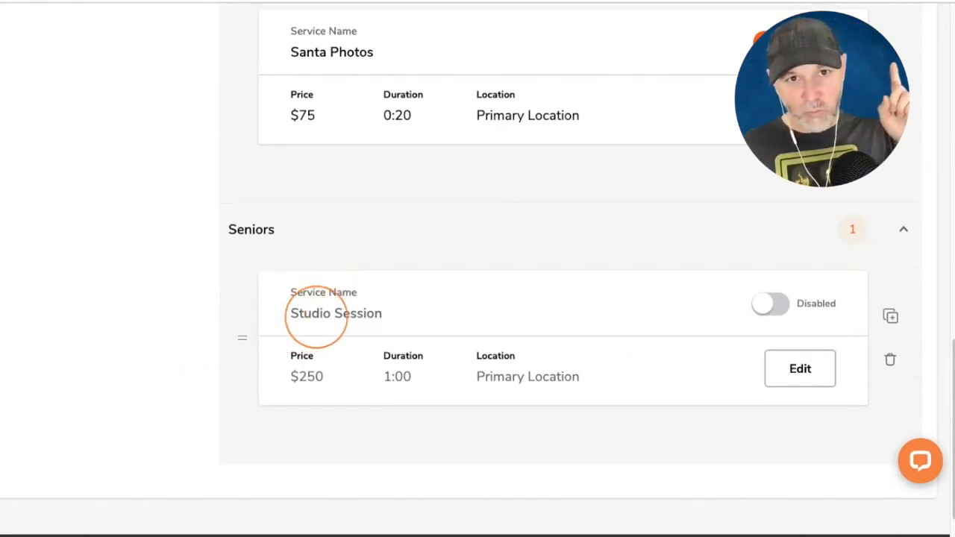
mouse_move(272, 256)
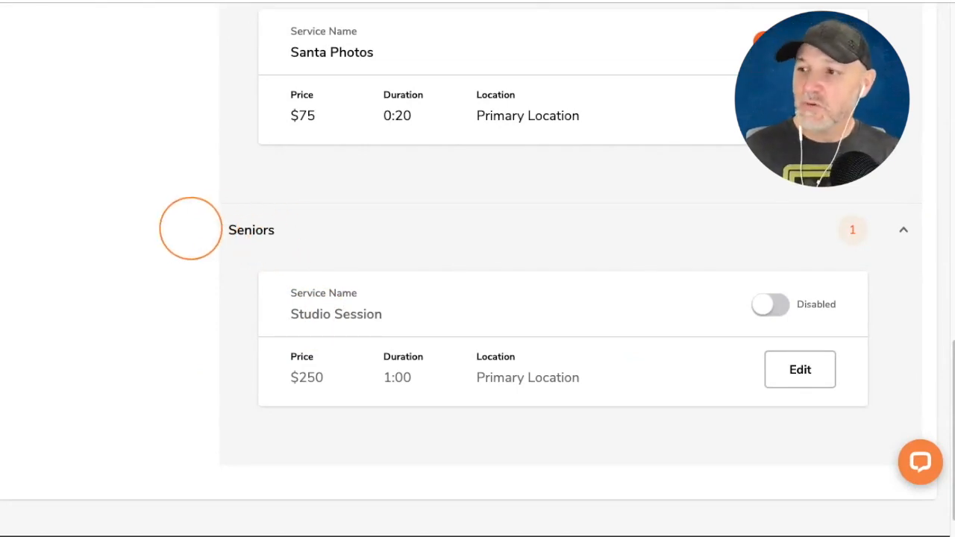
left_click(300, 230)
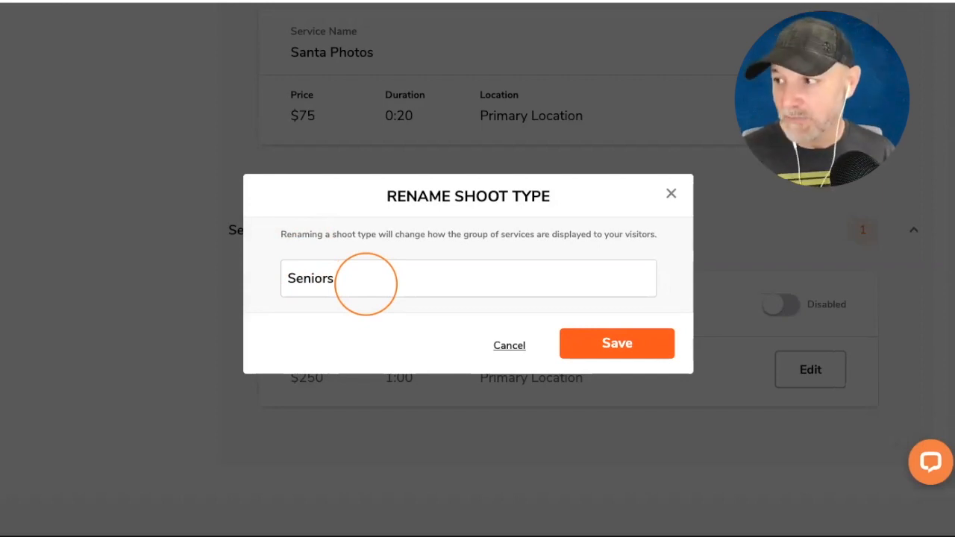
left_click(603, 345)
Enable the Studio Session service under the Seniors shoot type.
scroll(539, 229, "down", 8)
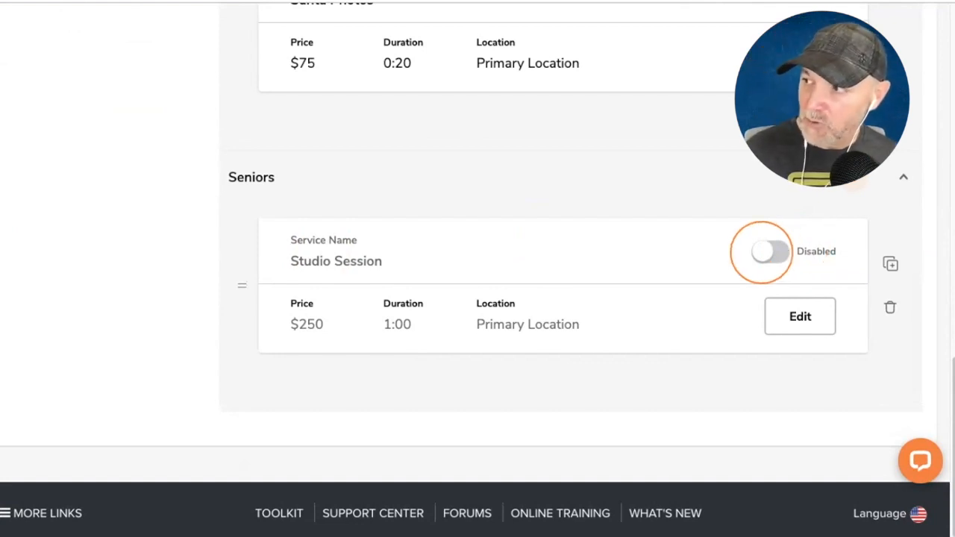
left_click(763, 253)
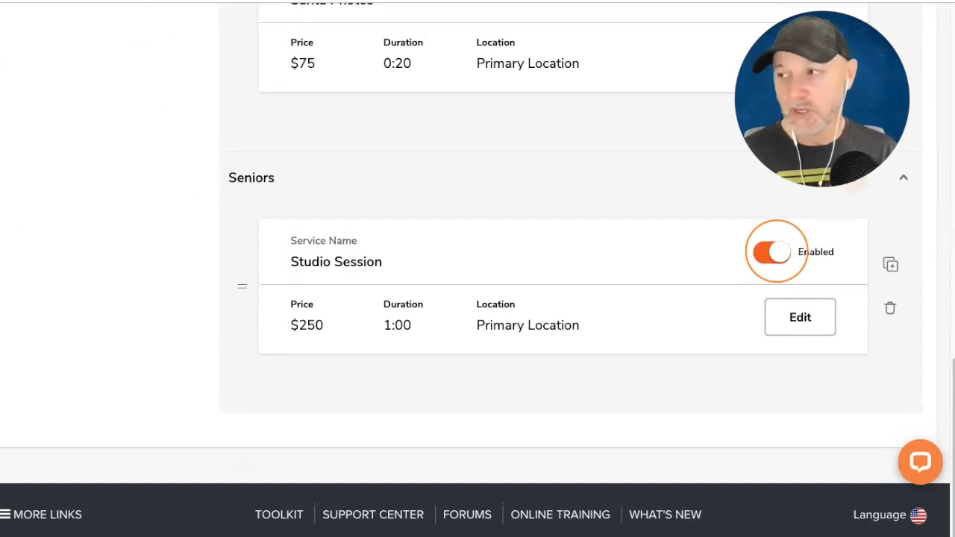
scroll(777, 252, "up", 1)
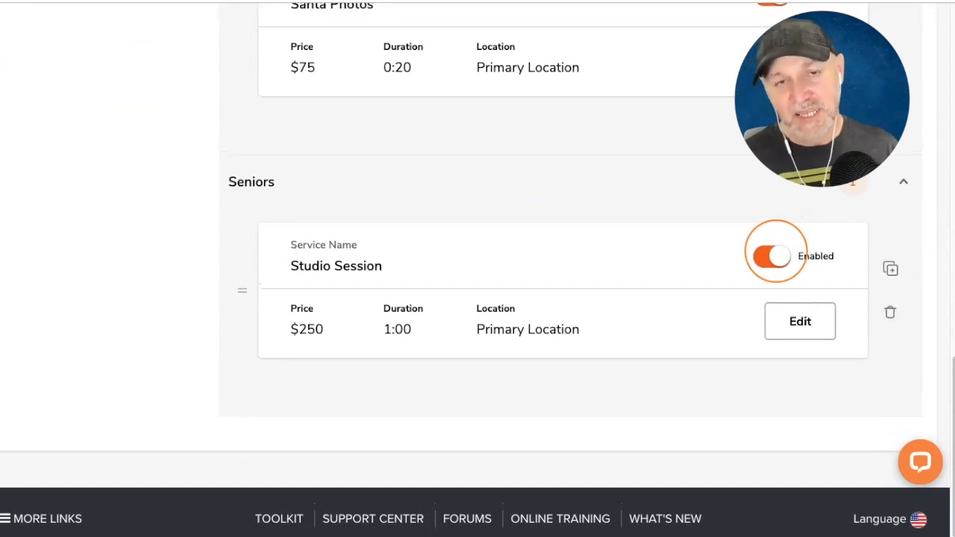
Duplicate the Seniors Studio Session service and open the copy for editing.
mouse_move(240, 182)
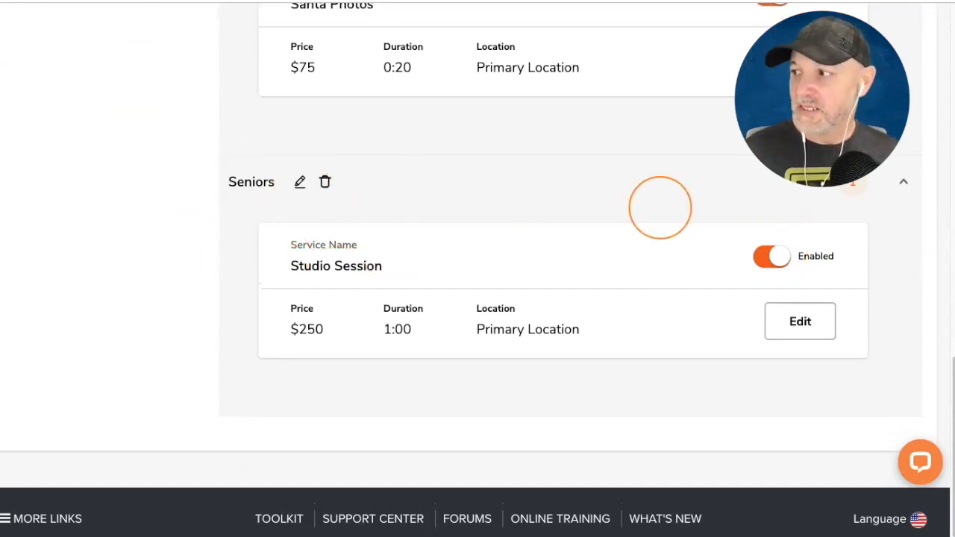
mouse_move(842, 262)
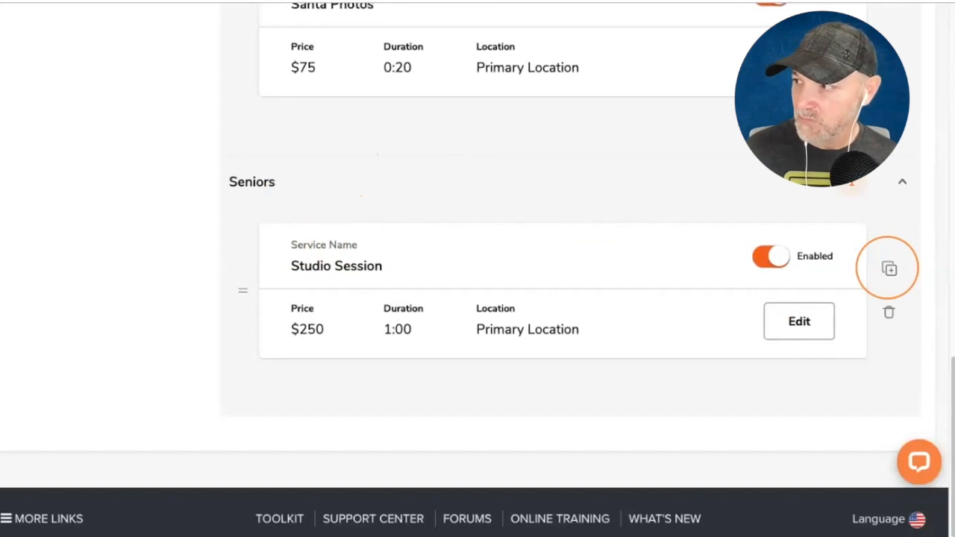
left_click(888, 268)
scroll(701, 275, "down", 3)
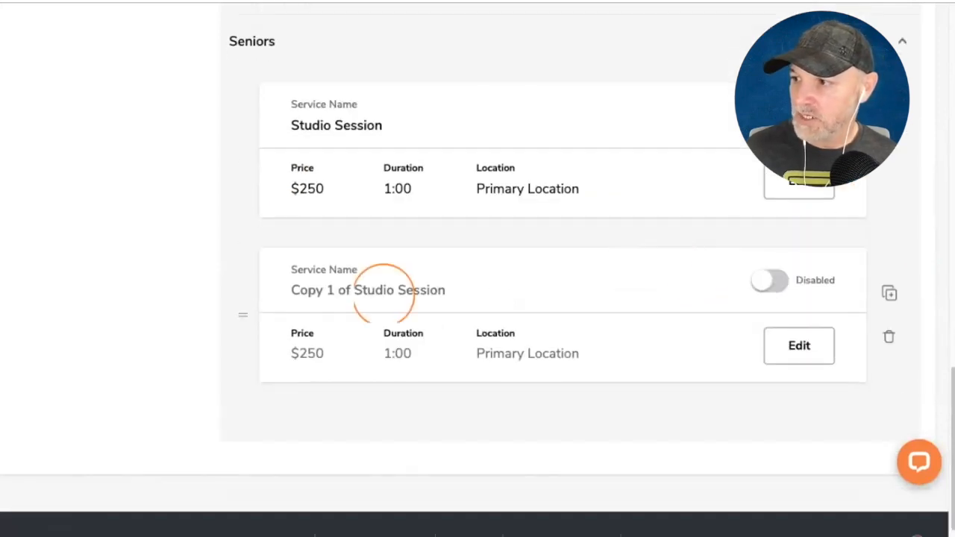
left_click(781, 347)
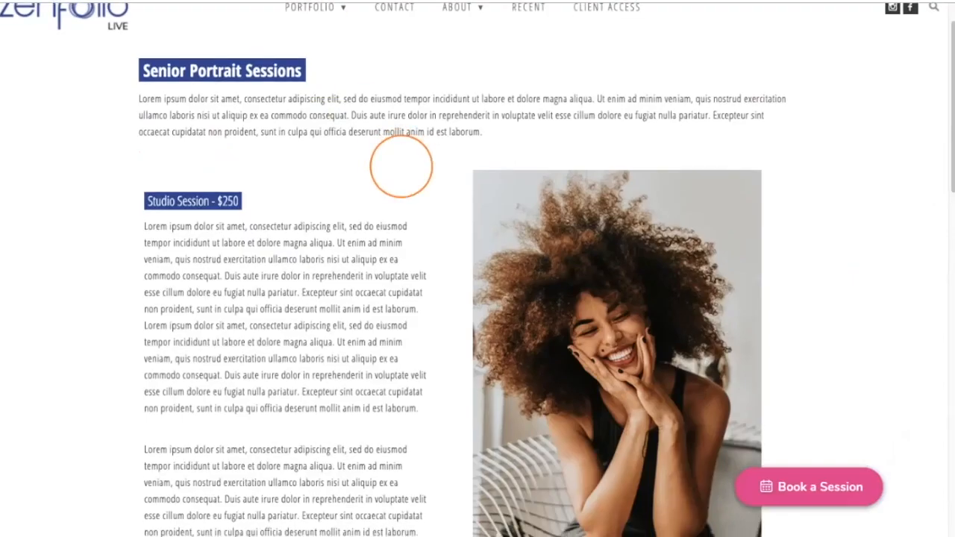
Rename the copied service as "Location Session".
scroll(400, 160, "down", 5)
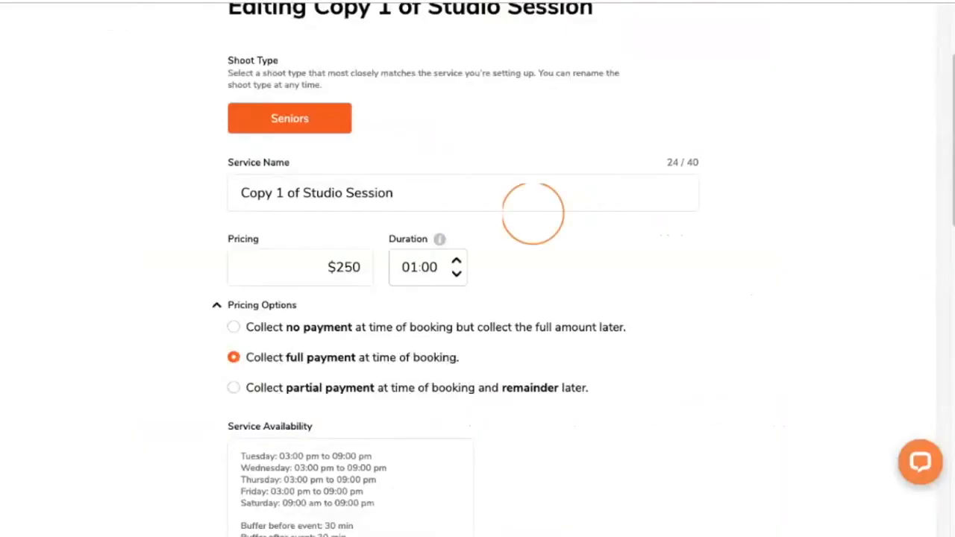
left_click(469, 203)
triple_click(469, 203)
type("L")
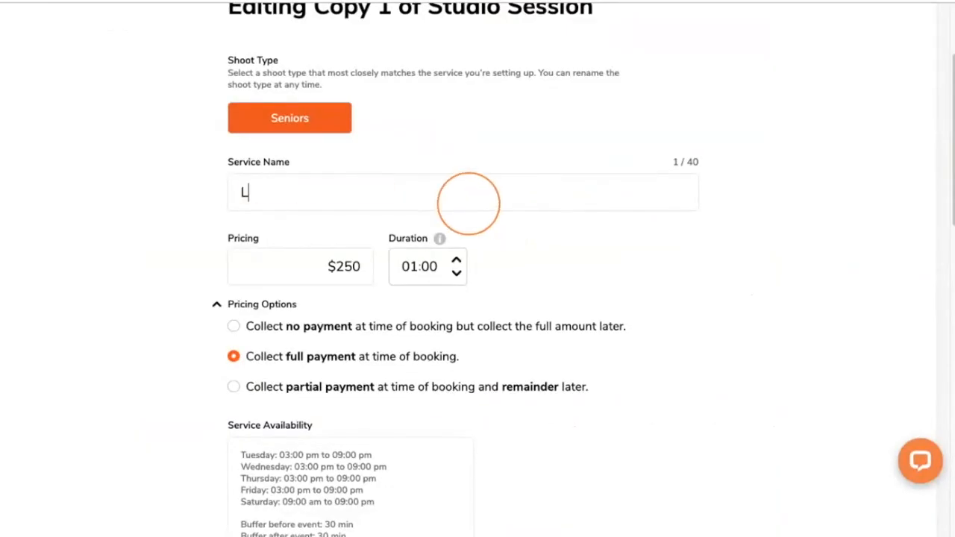
type("ocation Session")
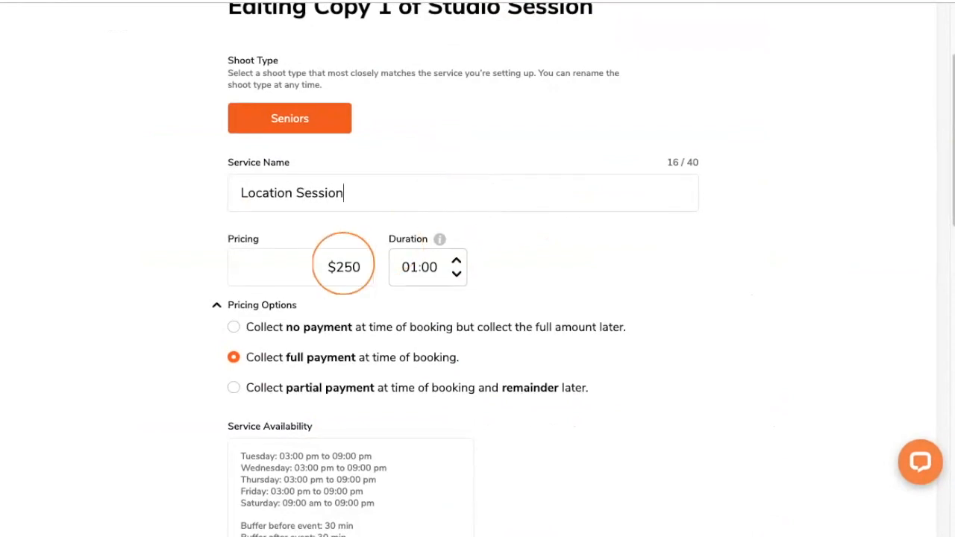
Set the Location Session's price to $350 and its duration to 01:30.
left_click(347, 269)
key("BackSpace")
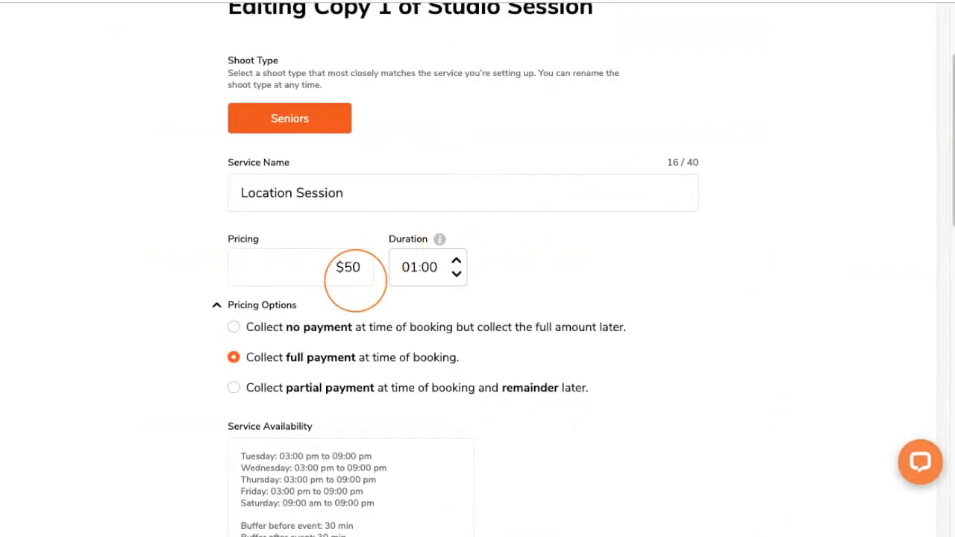
type("3")
left_click(431, 269)
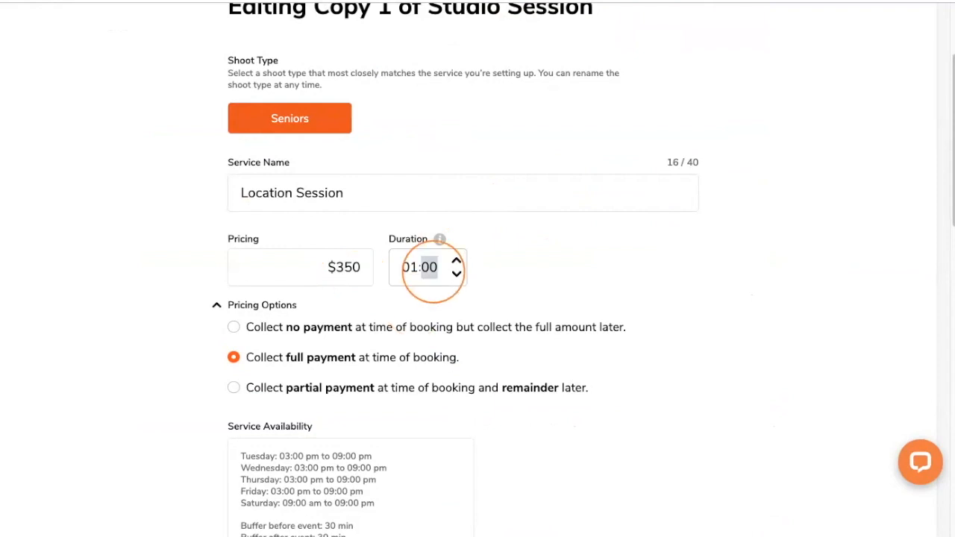
type("30")
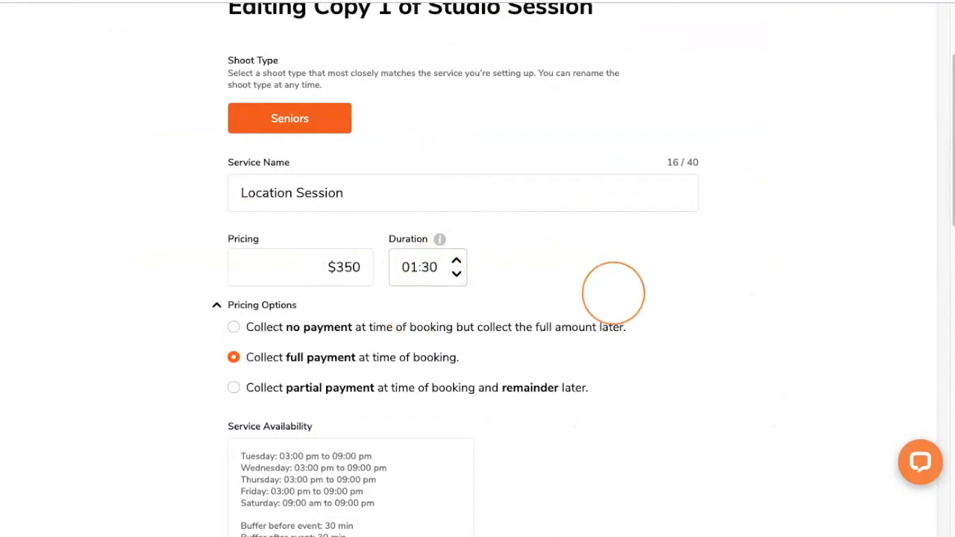
Open the service availability settings of the Location Session for modification.
scroll(615, 295, "down", 2)
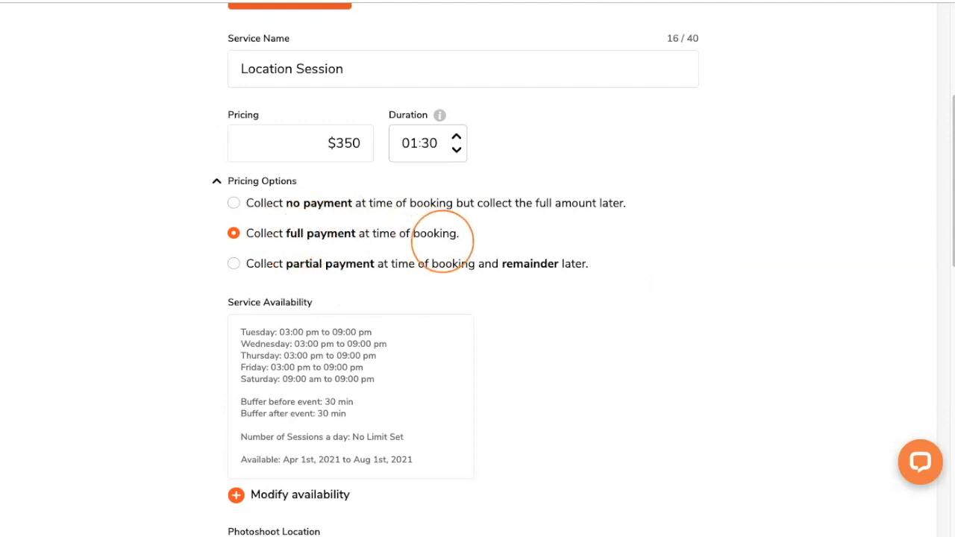
scroll(441, 241, "down", 1)
scroll(442, 241, "down", 1)
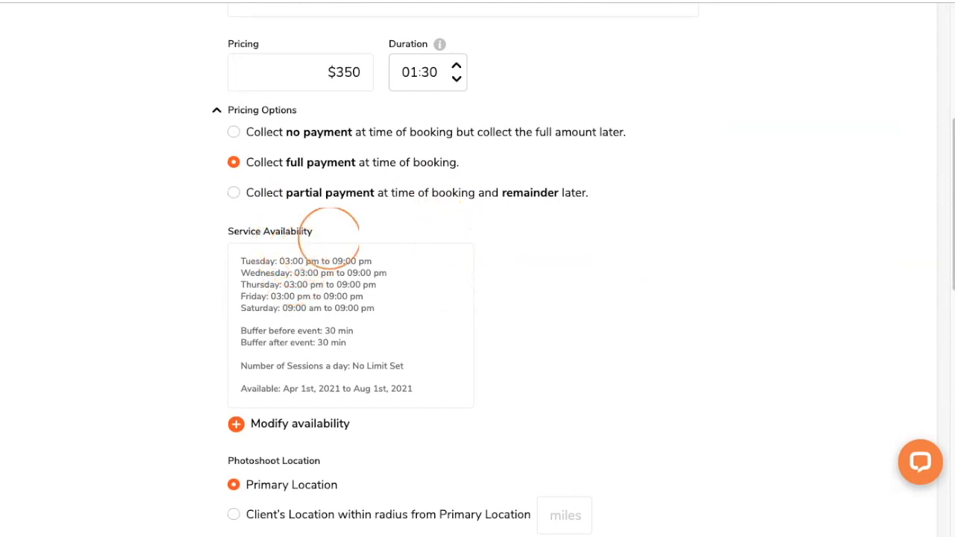
scroll(356, 246, "down", 1)
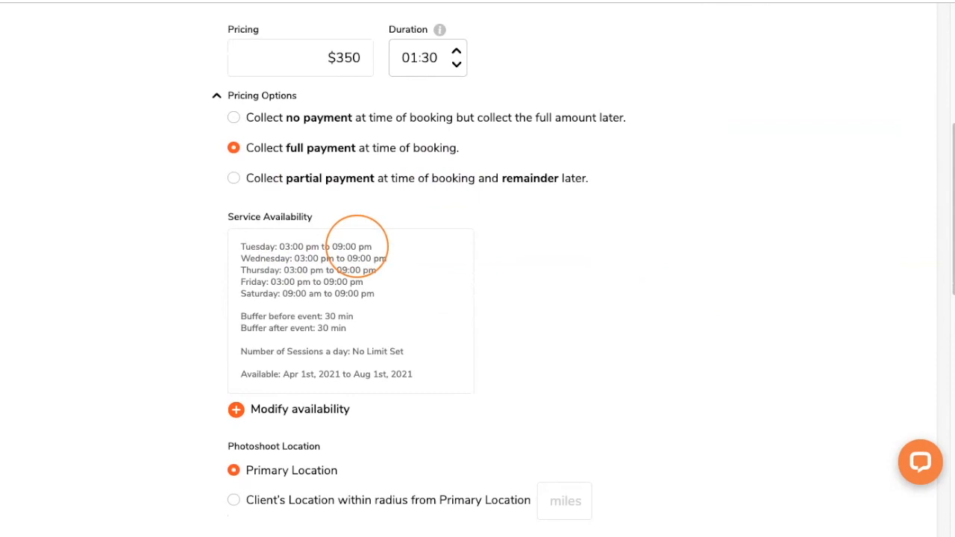
scroll(448, 227, "down", 1)
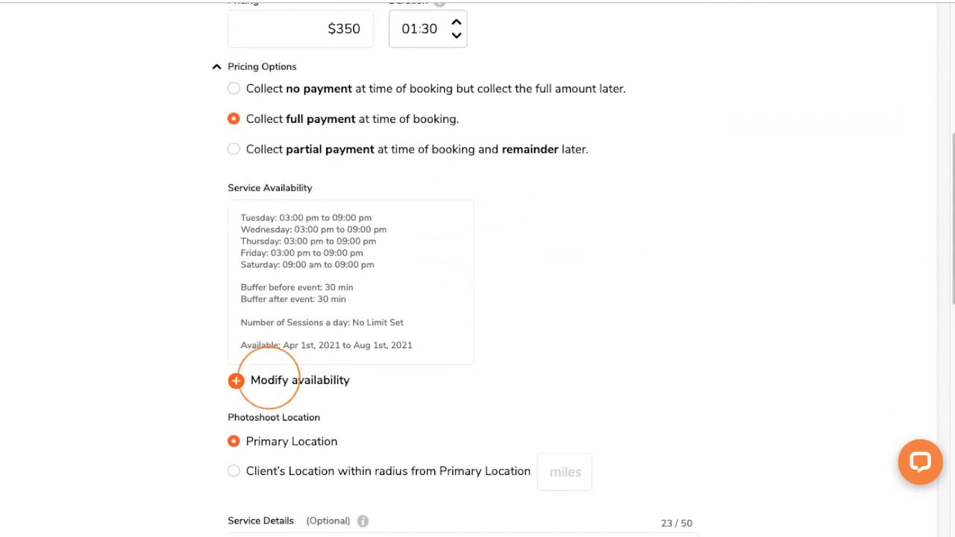
left_click(262, 380)
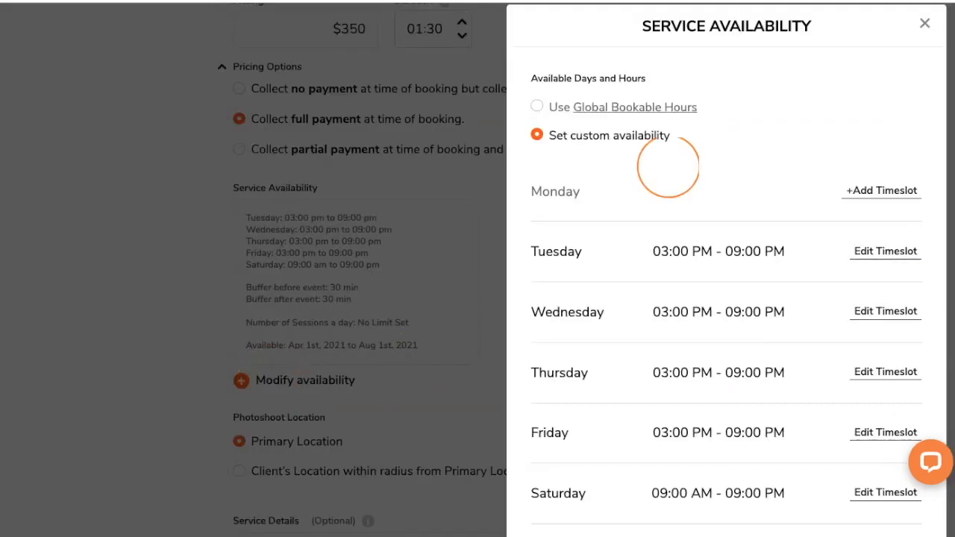
scroll(682, 158, "down", 1)
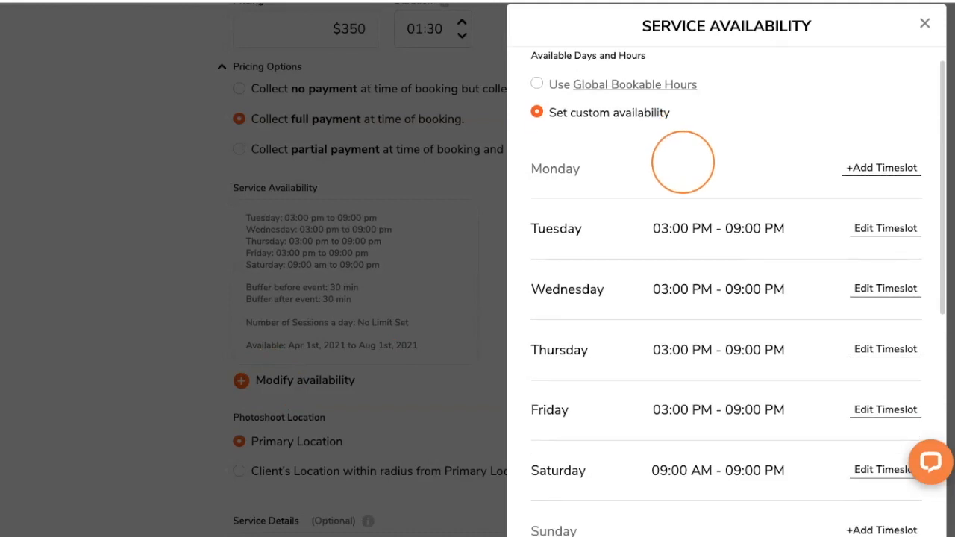
scroll(720, 159, "down", 1)
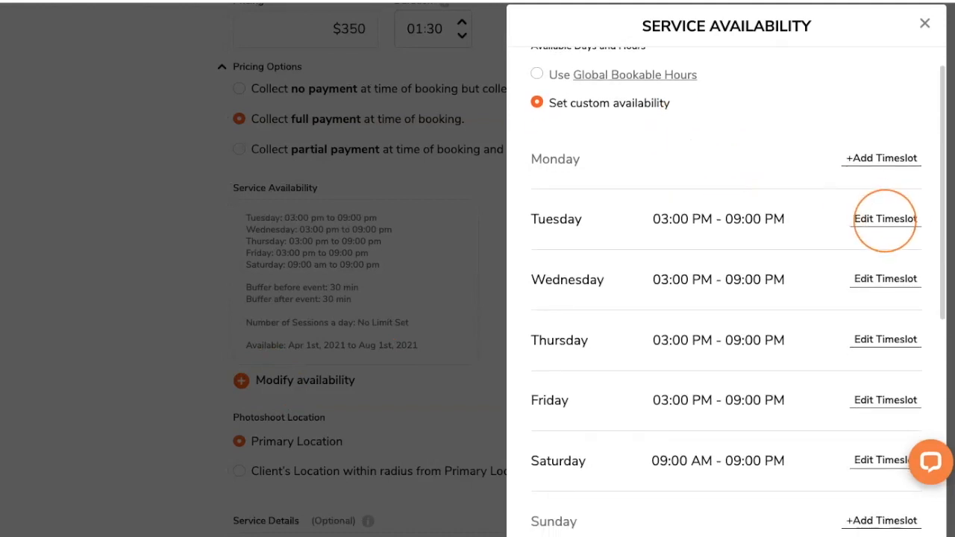
Set the end of Tuesday's timeslot to 06:00 pm, apply the timeslot to all days and save it.
left_click(885, 219)
scroll(751, 192, "down", 3)
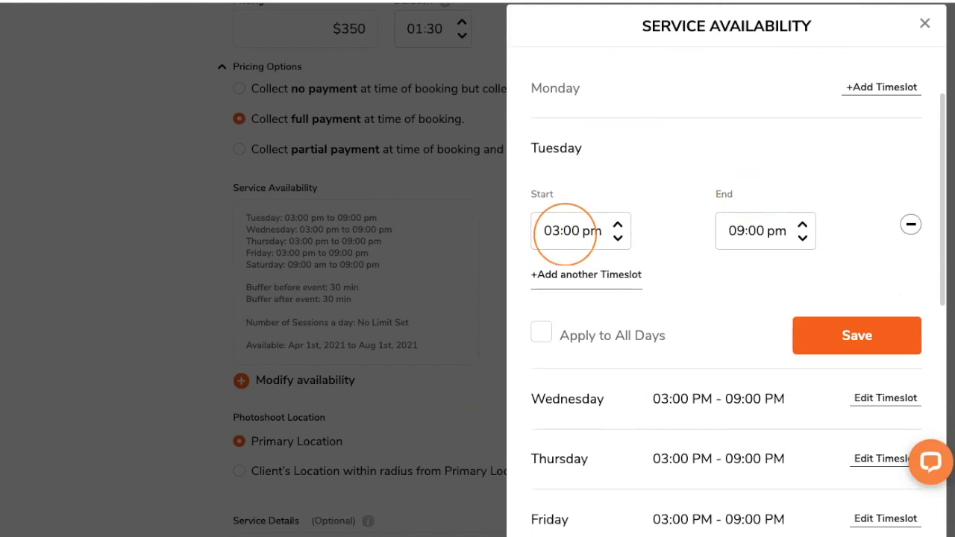
left_click(737, 231)
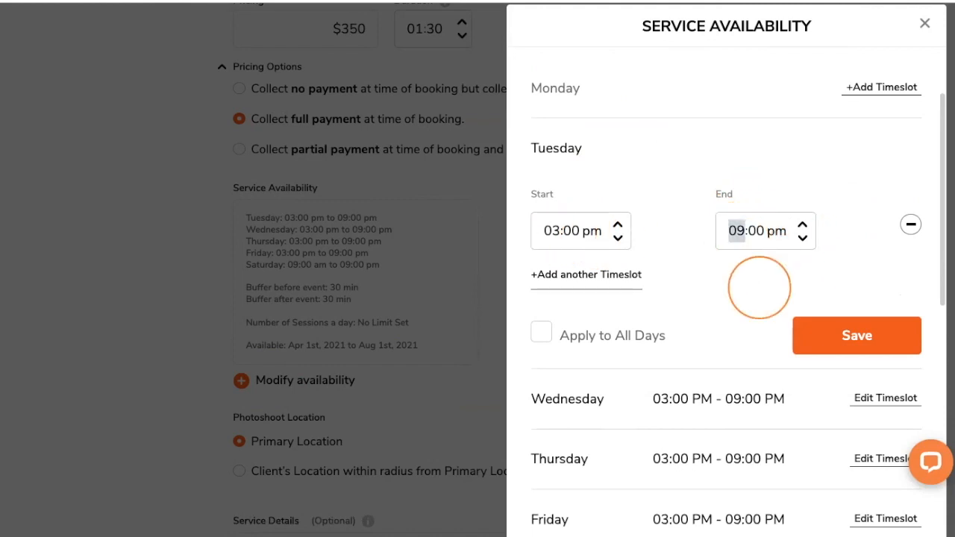
type("6")
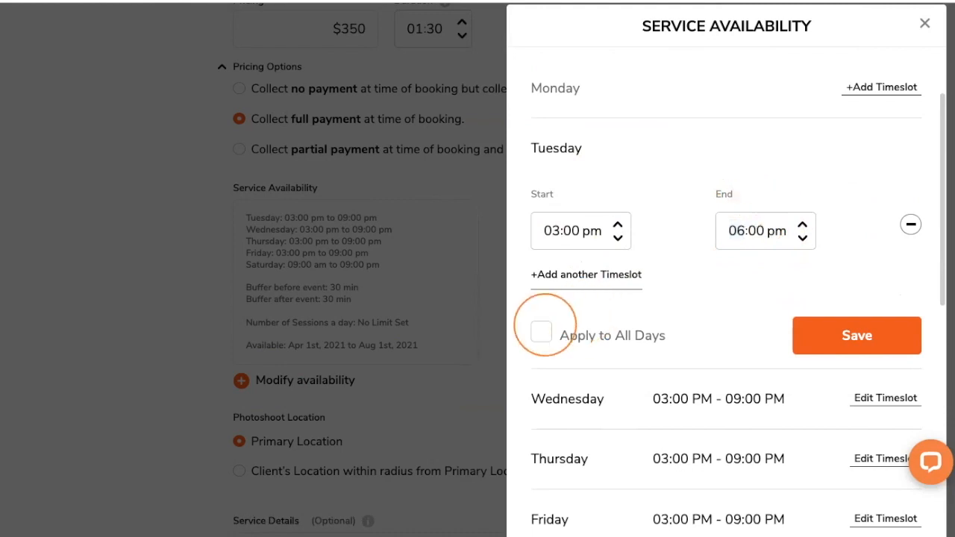
left_click(540, 332)
left_click(843, 340)
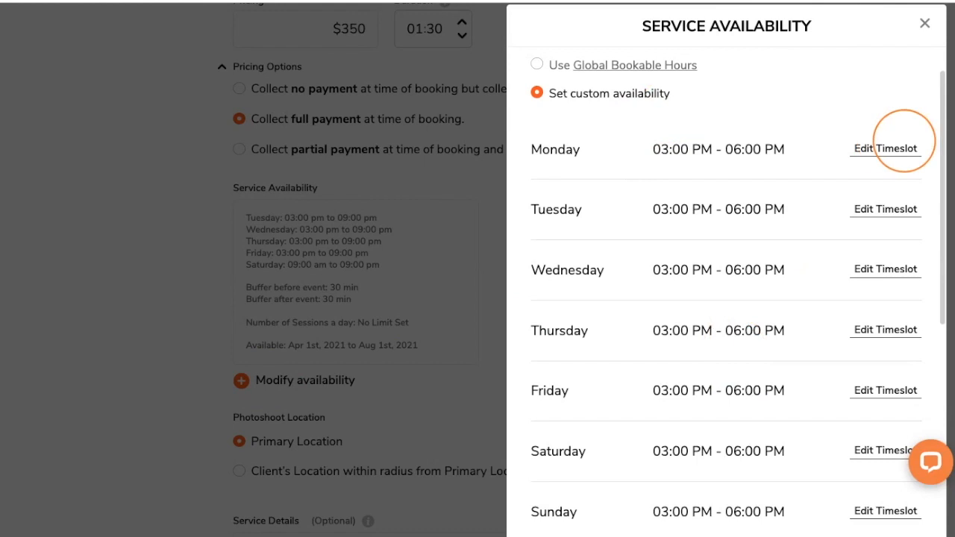
Remove the timeslot from Monday in the custom availability.
left_click(891, 148)
left_click(910, 222)
scroll(810, 170, "down", 5)
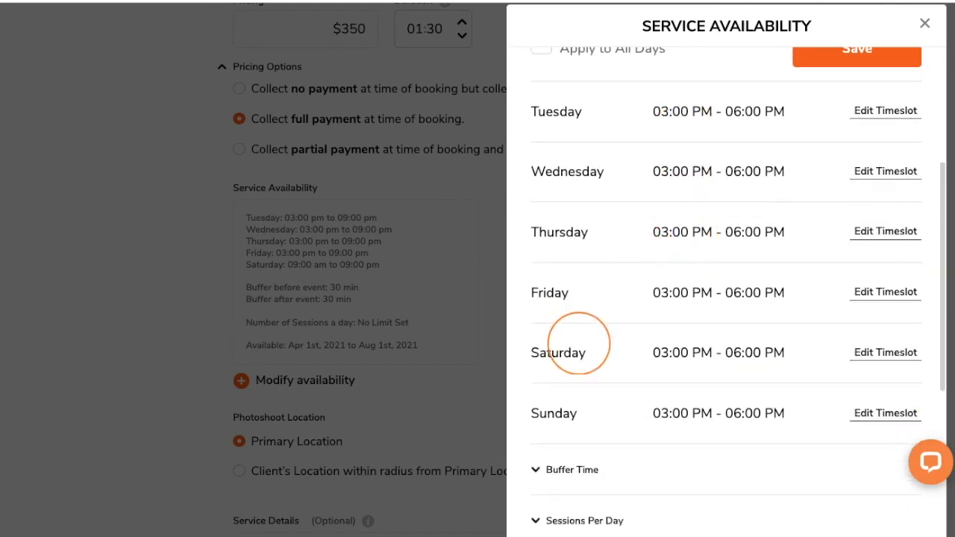
Set Saturday's timeslot to 09:00 am to 06:00 pm and save it.
left_click(885, 354)
scroll(873, 358, "down", 1)
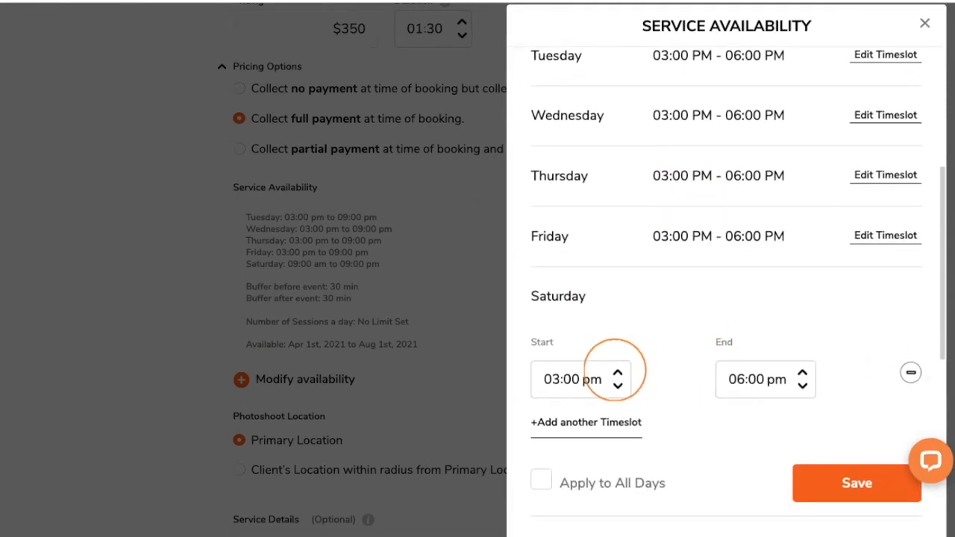
left_click(552, 379)
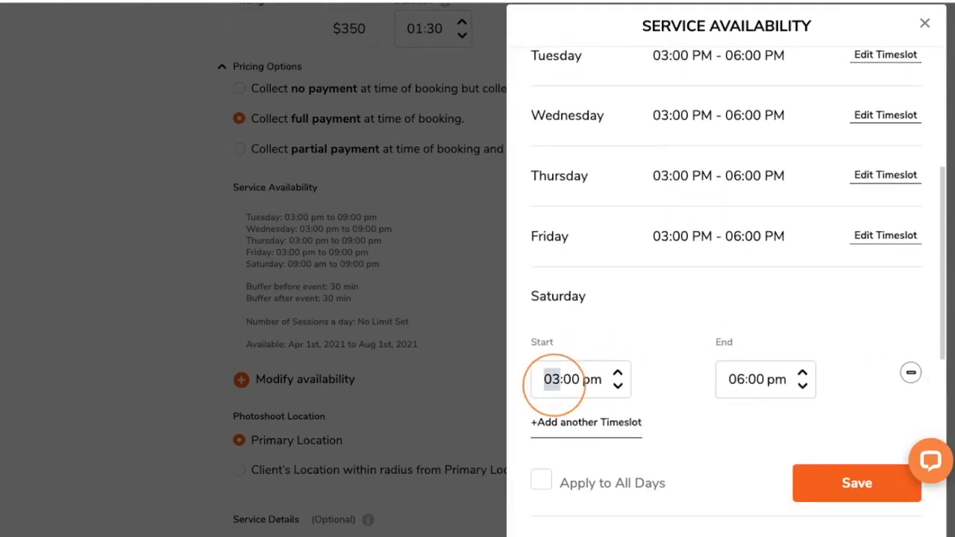
type("9")
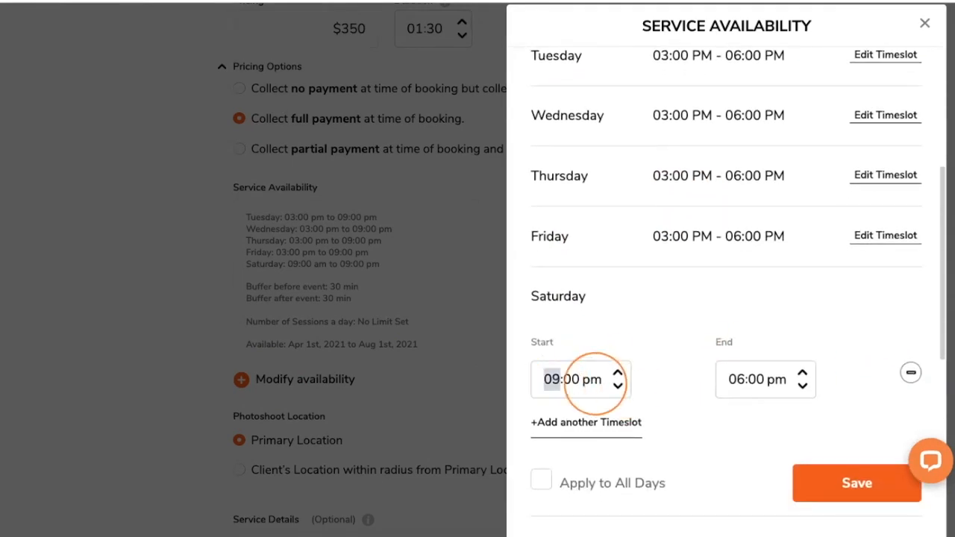
left_click(594, 382)
key("a")
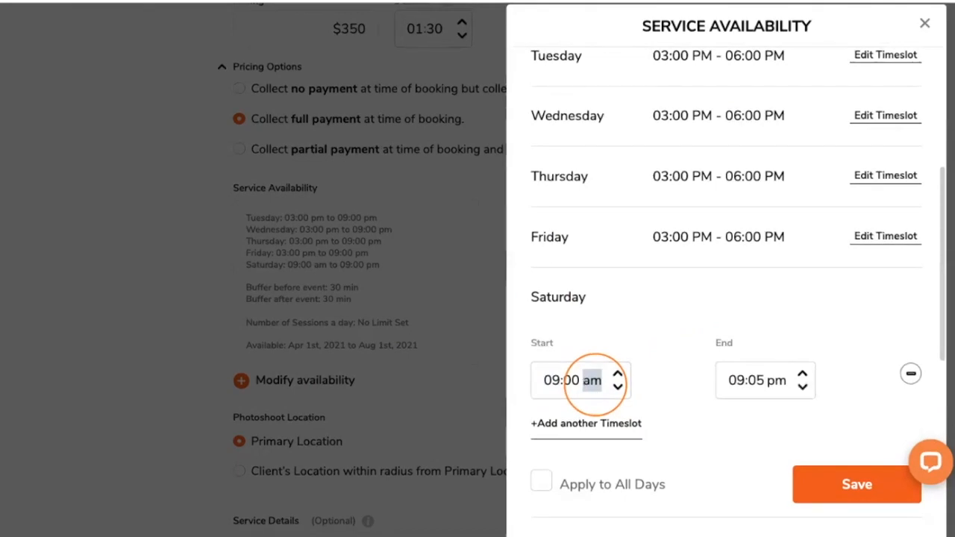
left_click(739, 385)
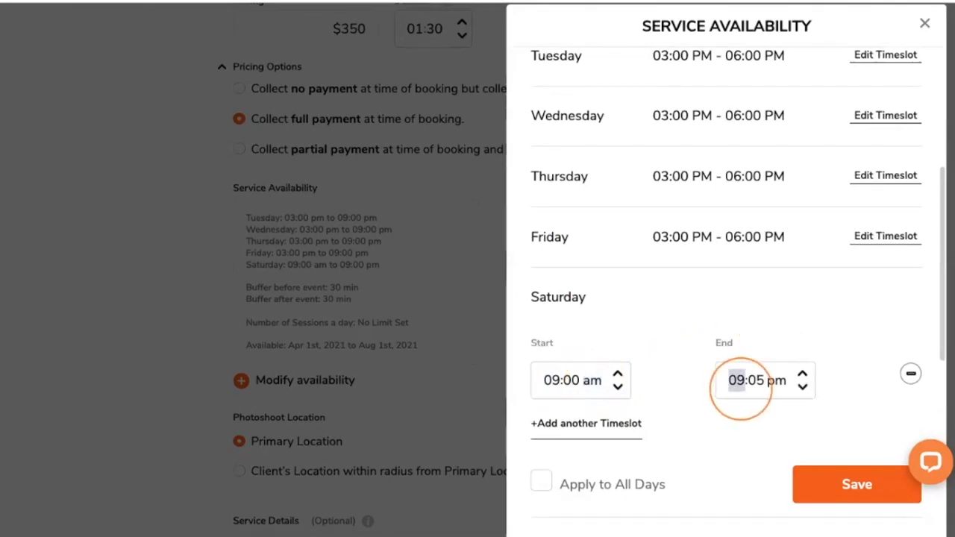
type("6")
left_click(757, 382)
type("00")
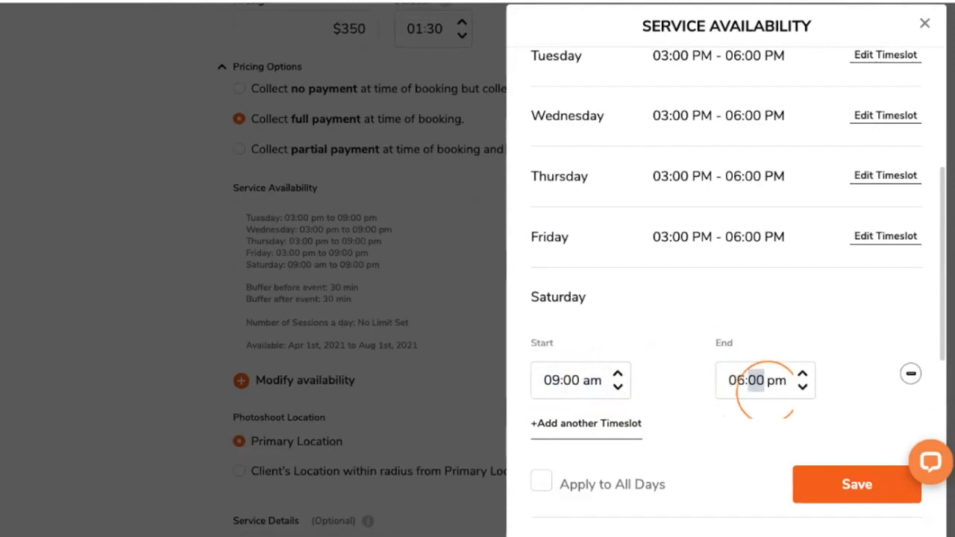
left_click(839, 470)
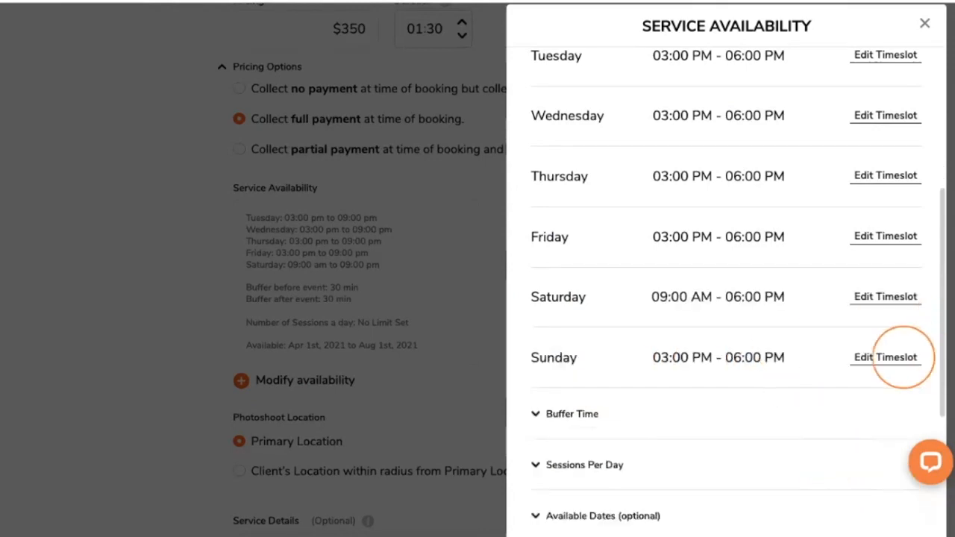
Remove the timeslot from Sunday in the custom availability.
left_click(888, 356)
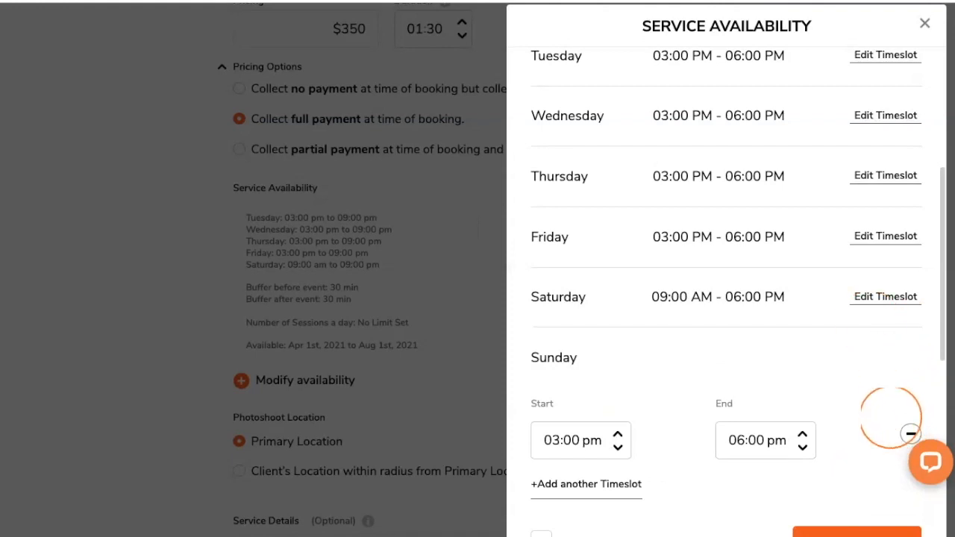
scroll(906, 407, "down", 1)
left_click(910, 380)
Review the Buffer Time and Sessions Per Day settings of the Location Session.
scroll(776, 239, "down", 2)
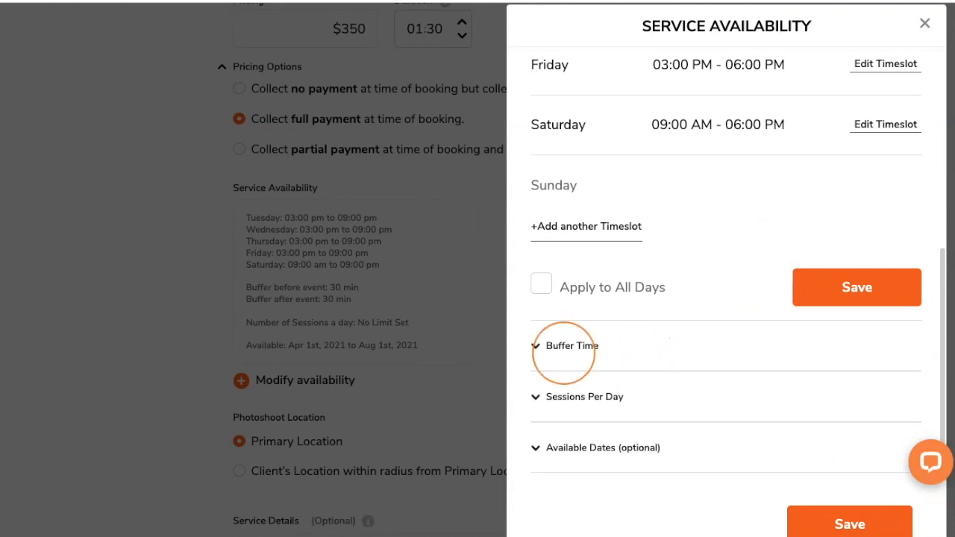
left_click(567, 348)
scroll(678, 293, "down", 2)
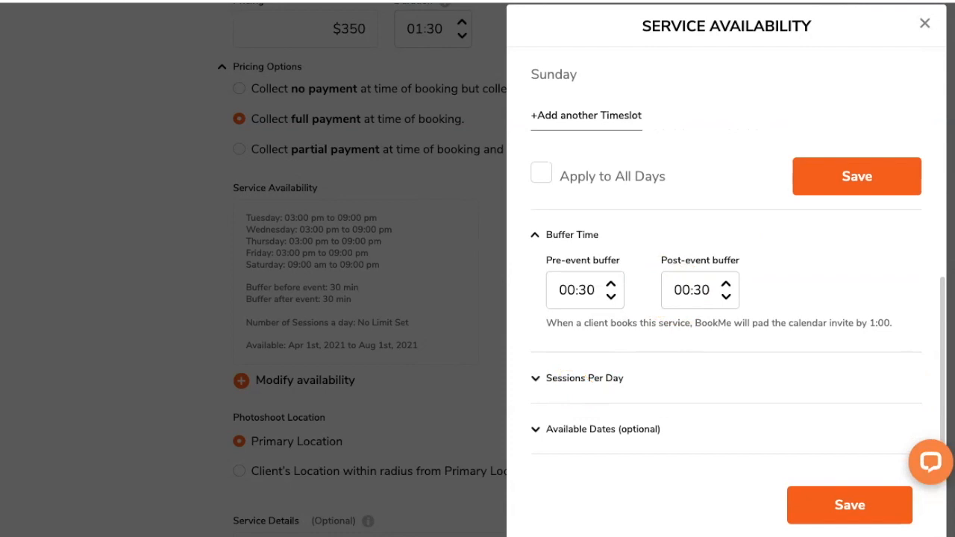
scroll(618, 273, "down", 2)
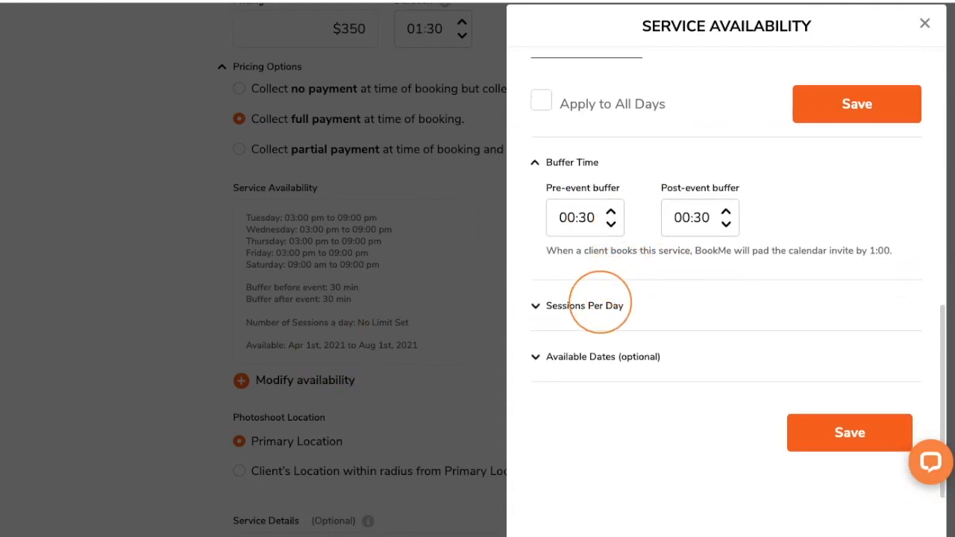
left_click(589, 305)
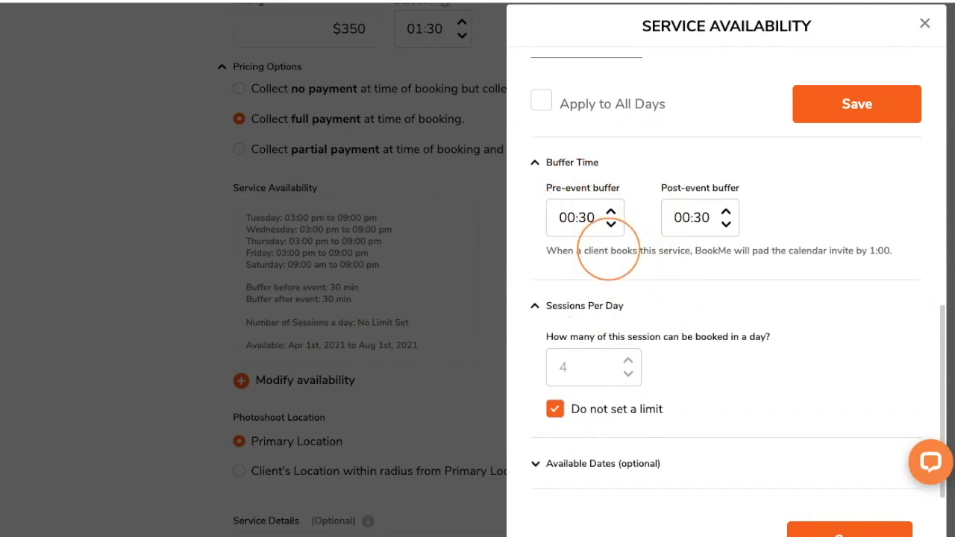
scroll(642, 276, "down", 3)
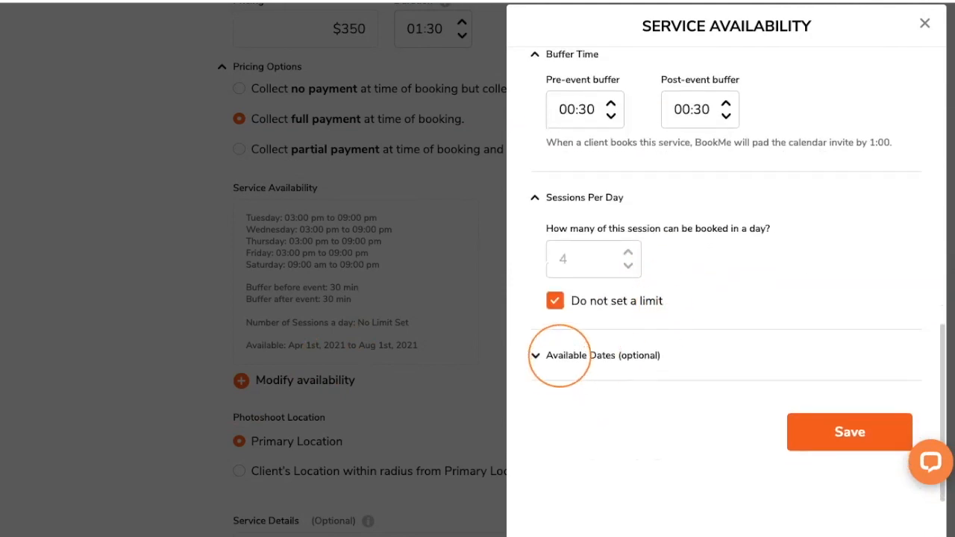
Set the end of the service's available dates to Jul 31, 2021 and save the availability settings.
left_click(556, 355)
scroll(708, 314, "down", 3)
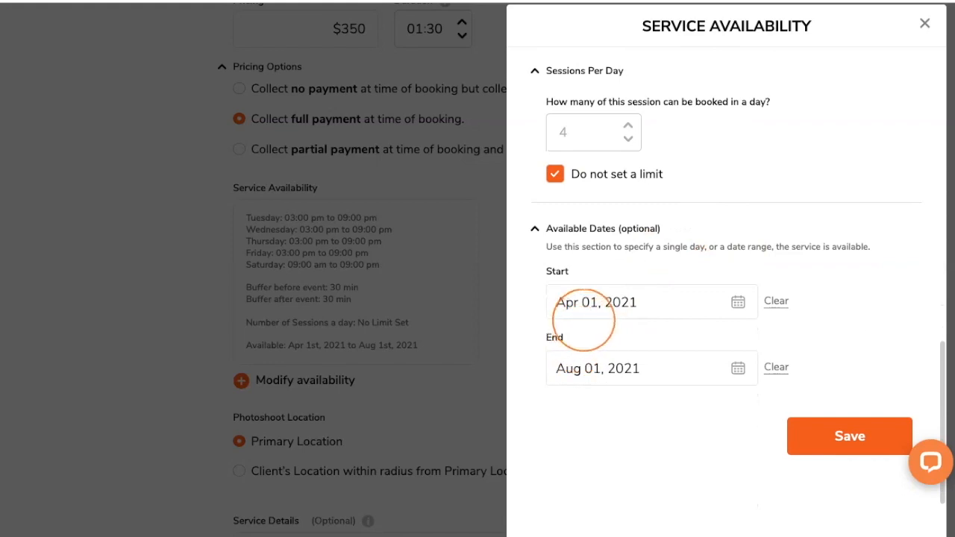
scroll(573, 358, "up", 1)
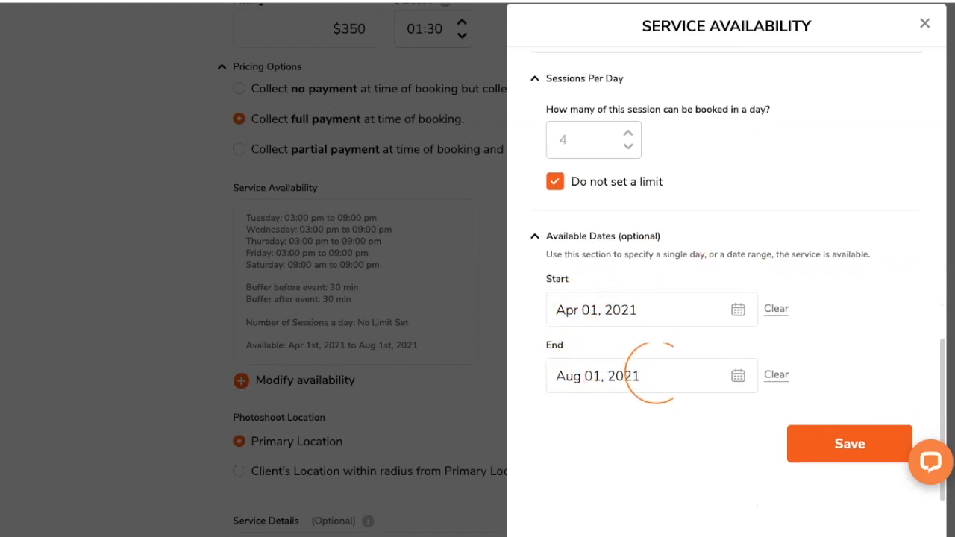
left_click(684, 376)
scroll(686, 350, "down", 3)
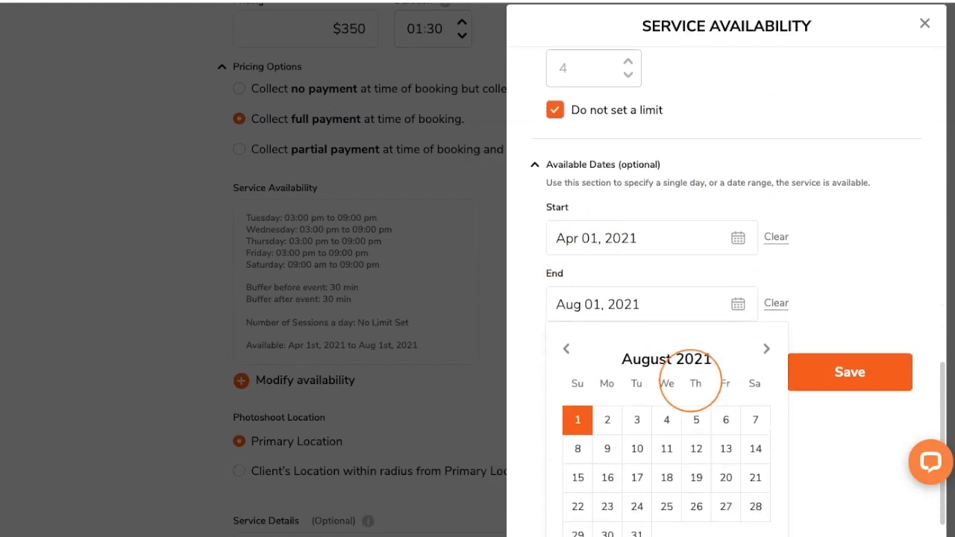
left_click(566, 302)
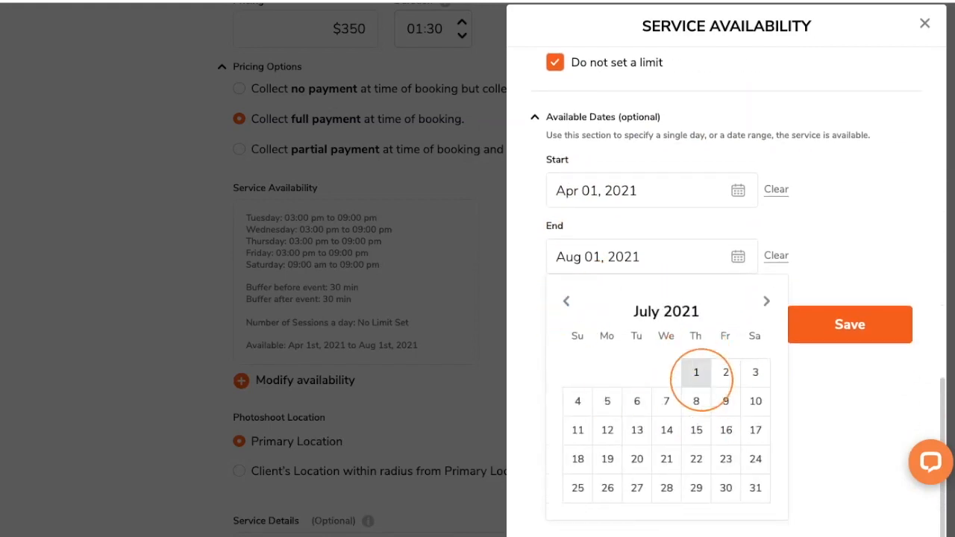
left_click(695, 373)
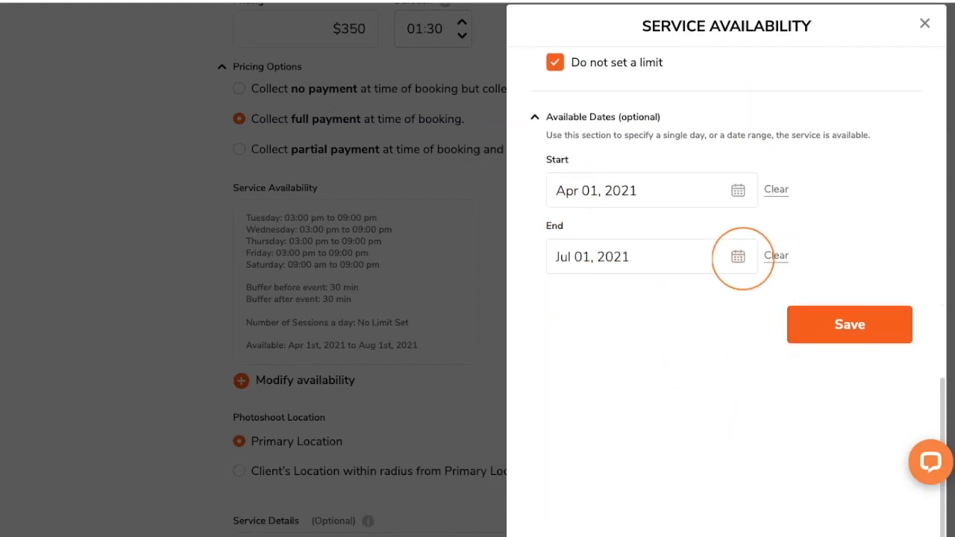
left_click(738, 256)
left_click(755, 487)
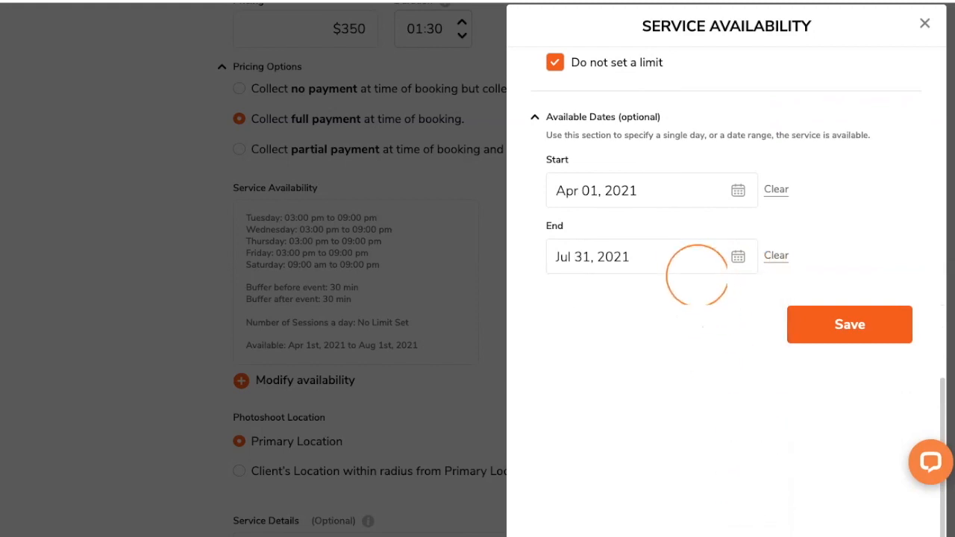
left_click(814, 332)
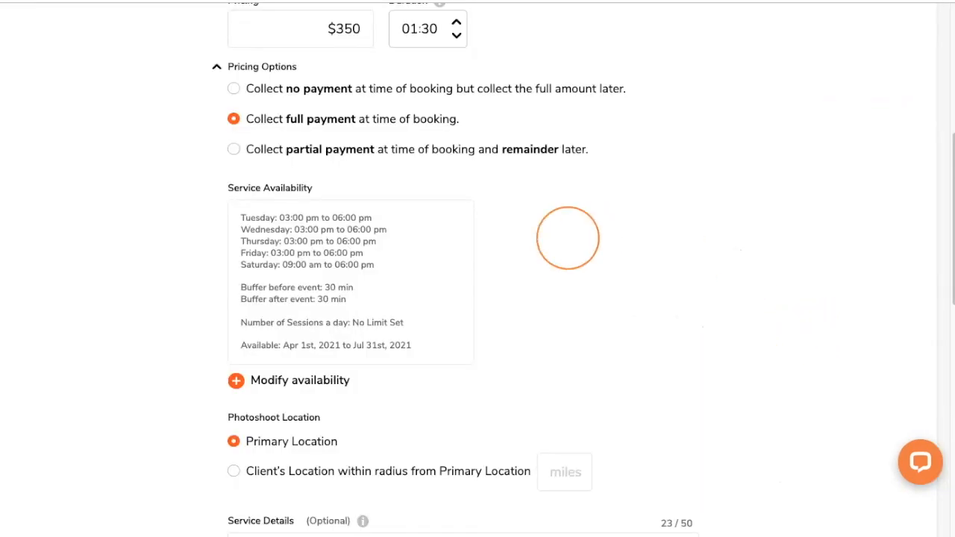
Set the photoshoot location to the client's location within a 30-mile radius of the primary location.
scroll(624, 173, "down", 3)
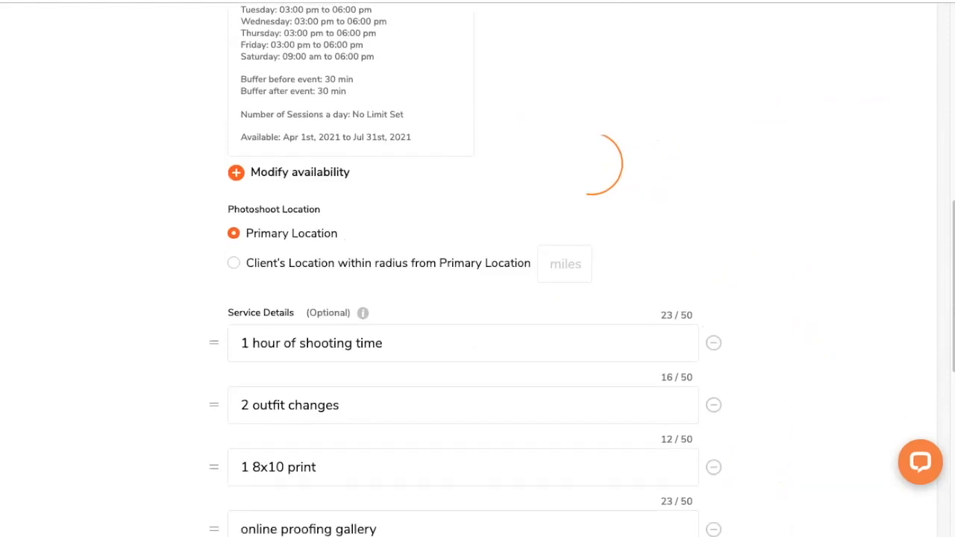
scroll(284, 216, "down", 1)
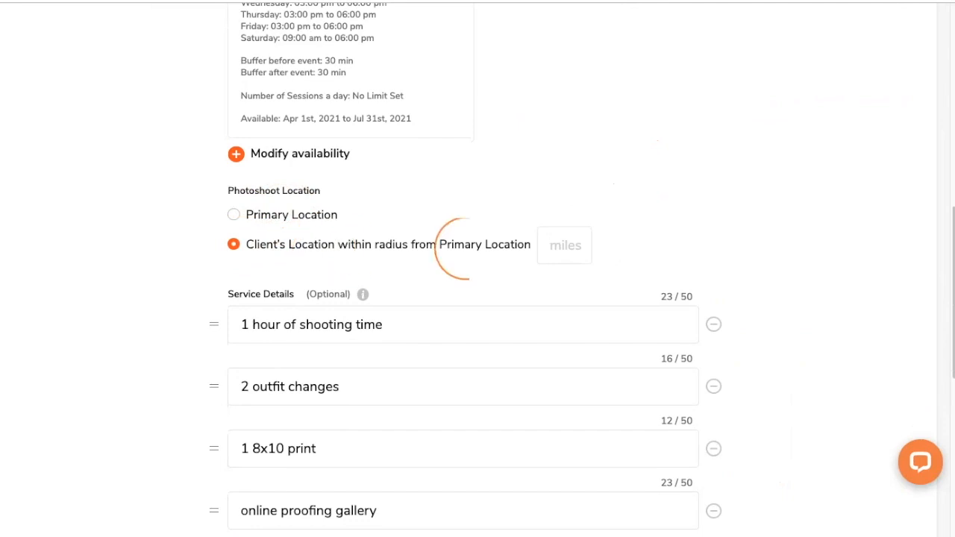
scroll(547, 239, "up", 1)
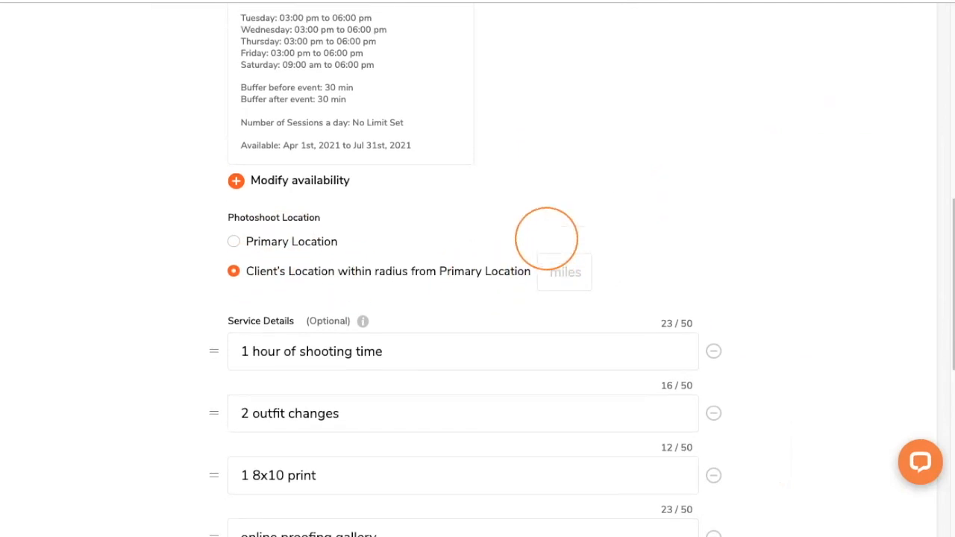
scroll(549, 253, "up", 1)
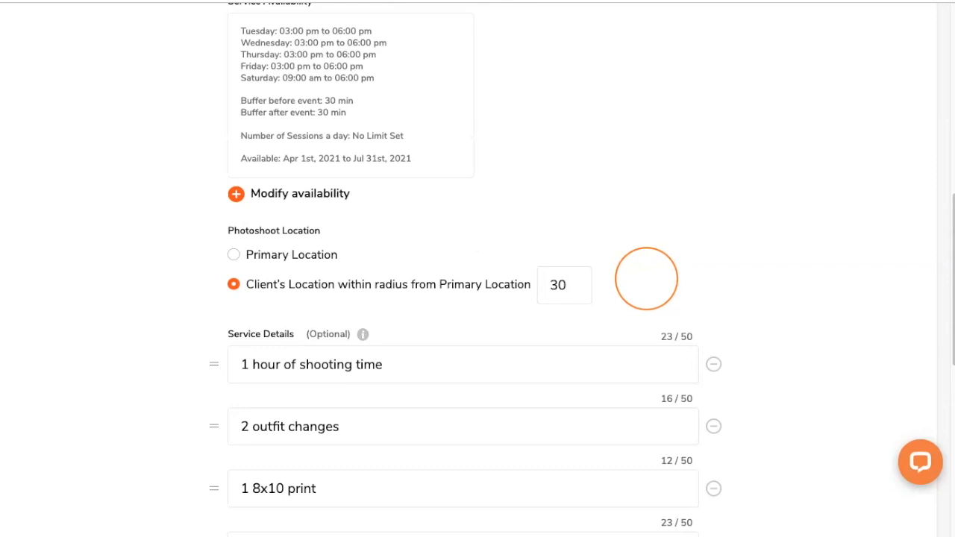
Change the first service detail to "90 minutes of shooting time".
scroll(469, 132, "up", 1)
scroll(533, 127, "down", 2)
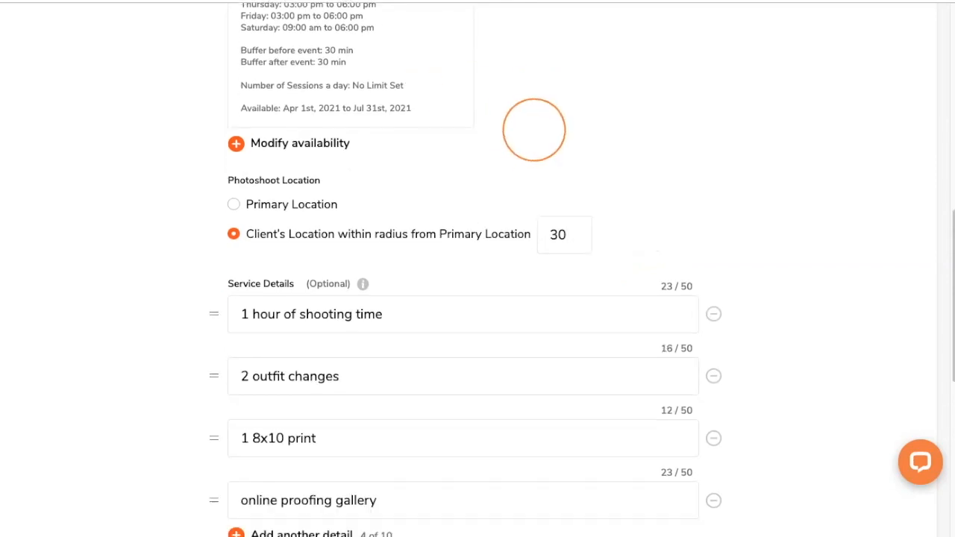
scroll(559, 125, "down", 1)
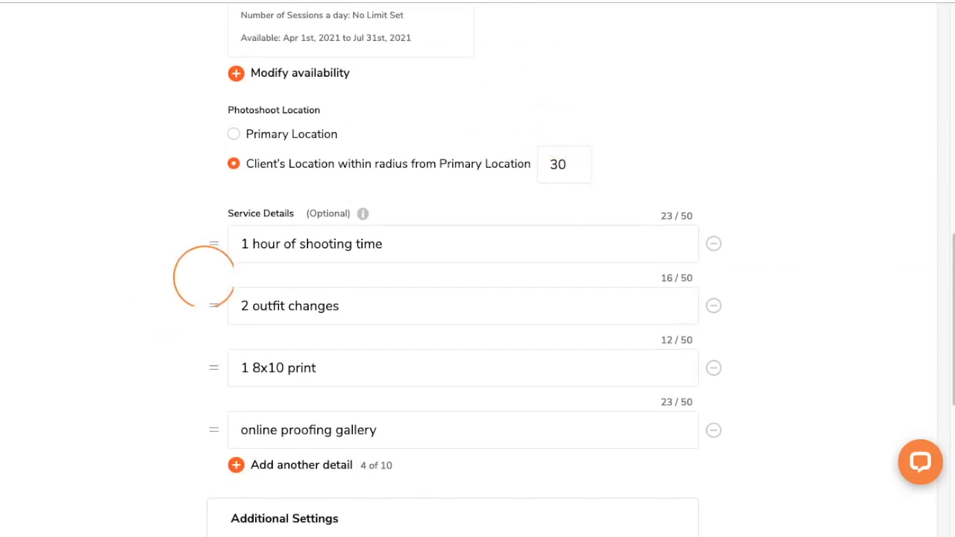
scroll(202, 275, "up", 2)
scroll(203, 276, "up", 3)
scroll(458, 398, "down", 3)
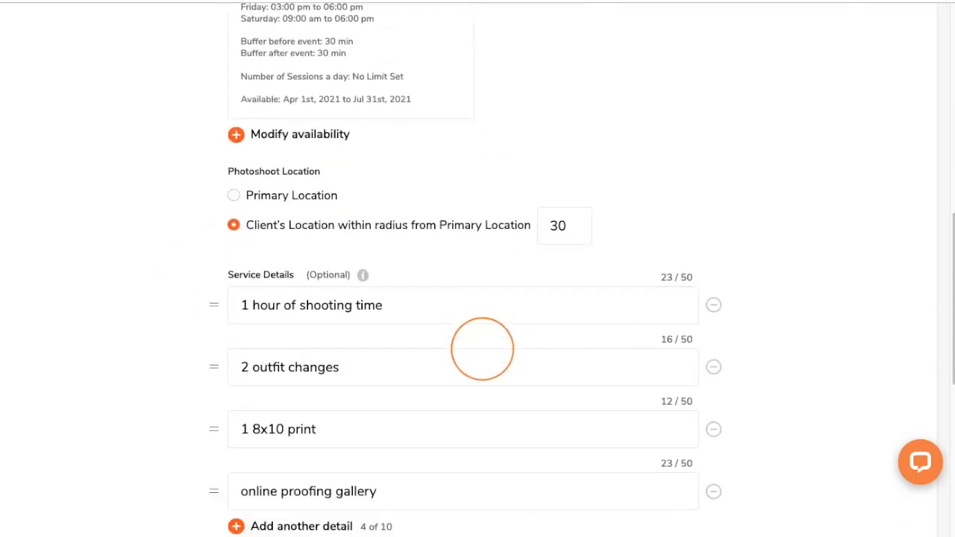
left_click(253, 304)
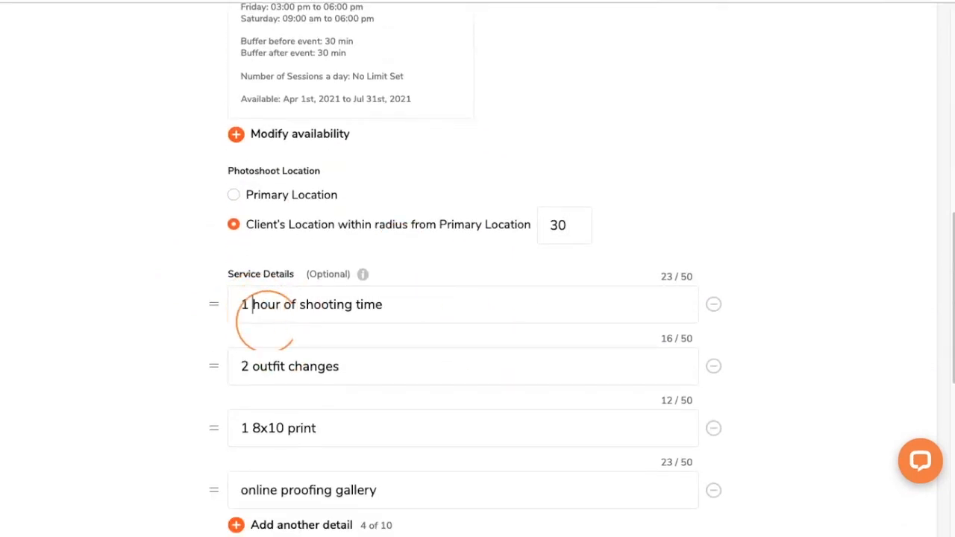
key("BackSpace")
key("BackSpace")
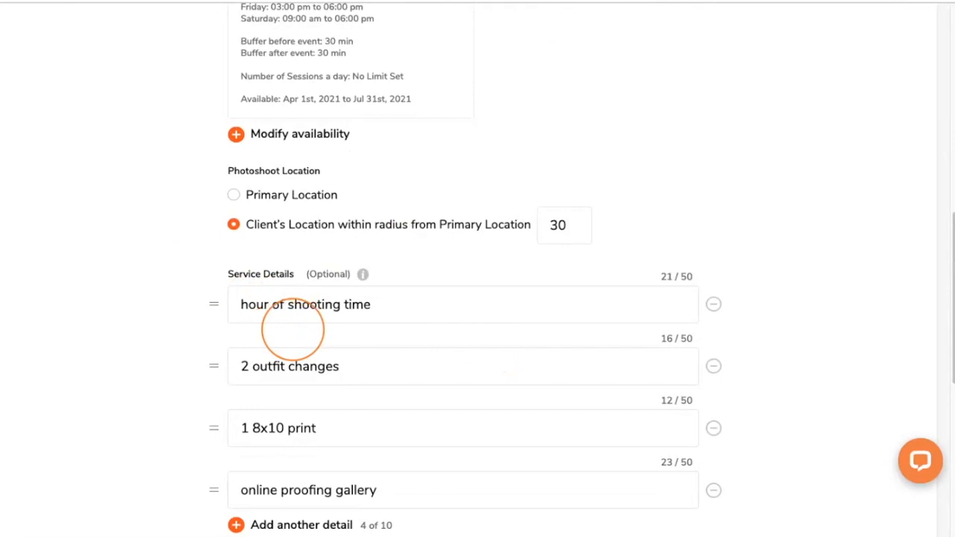
type("90")
left_click_drag(290, 307, 261, 309)
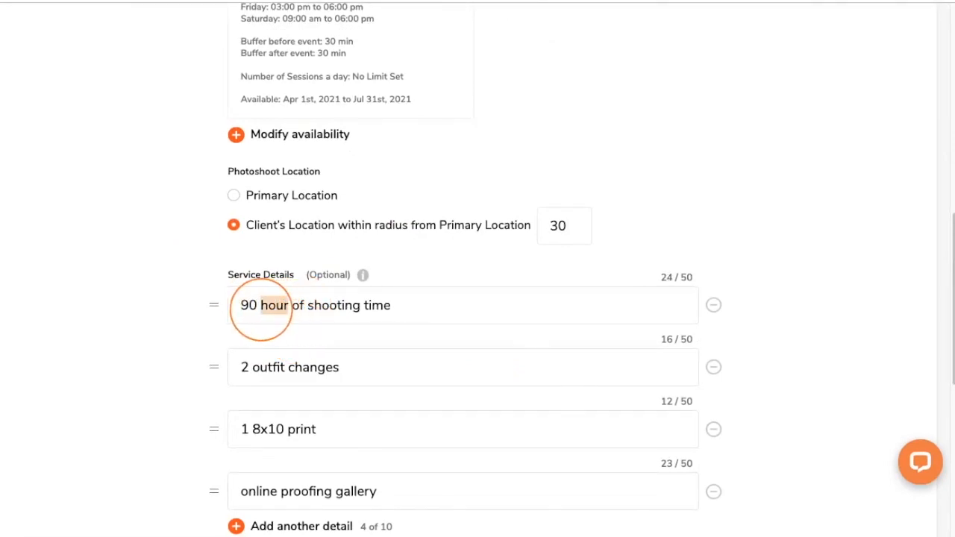
type("minutes")
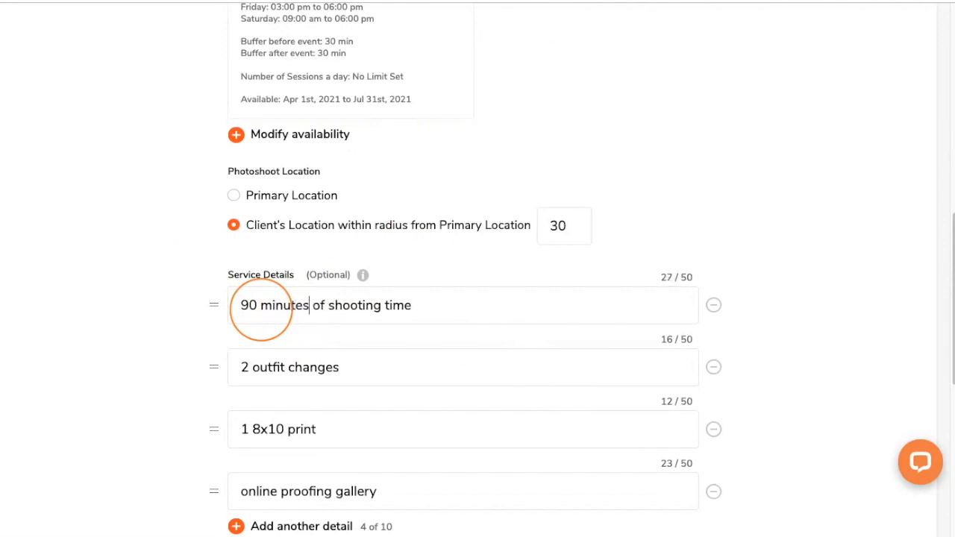
Add the service detail "2 locations" and move it to the first place in the Service Details list.
scroll(518, 284, "up", 1)
scroll(512, 320, "down", 3)
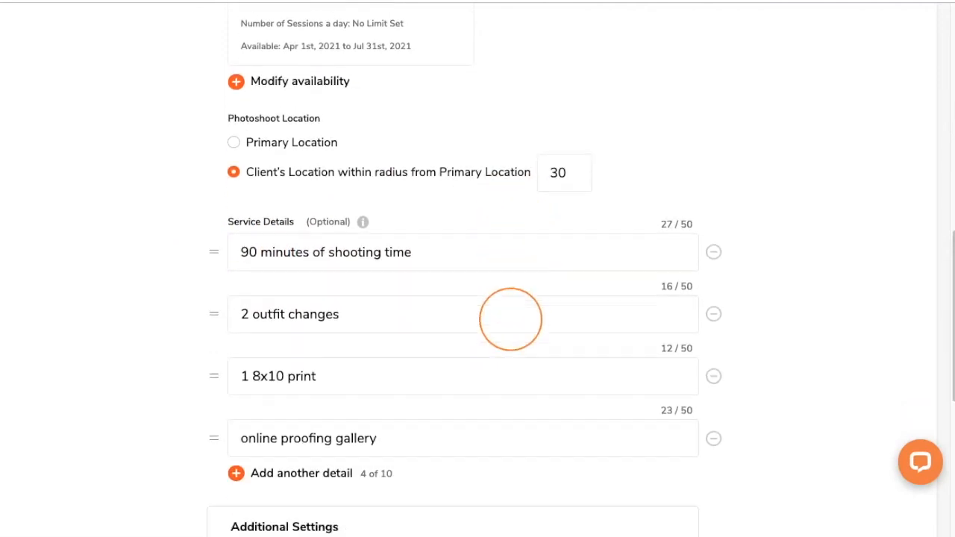
scroll(271, 273, "down", 2)
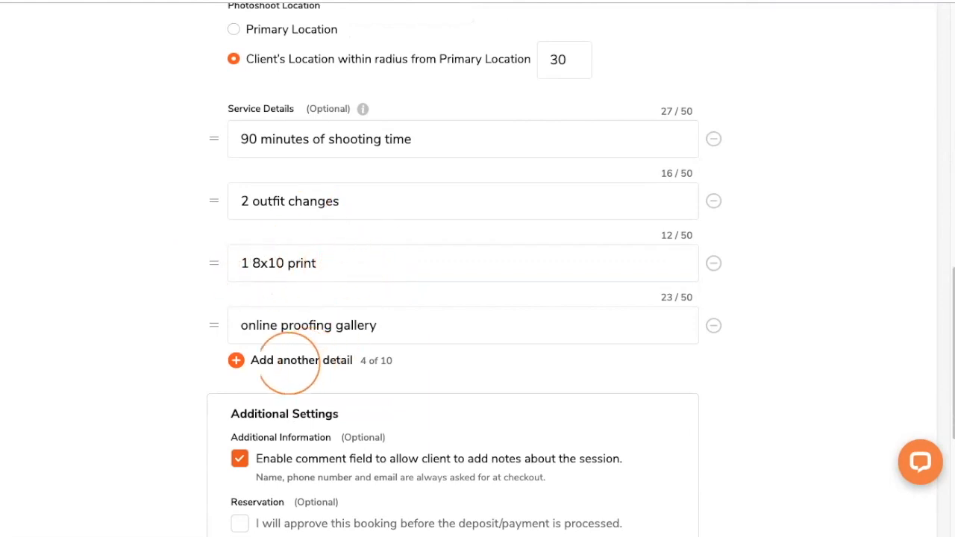
left_click(291, 361)
left_click(300, 388)
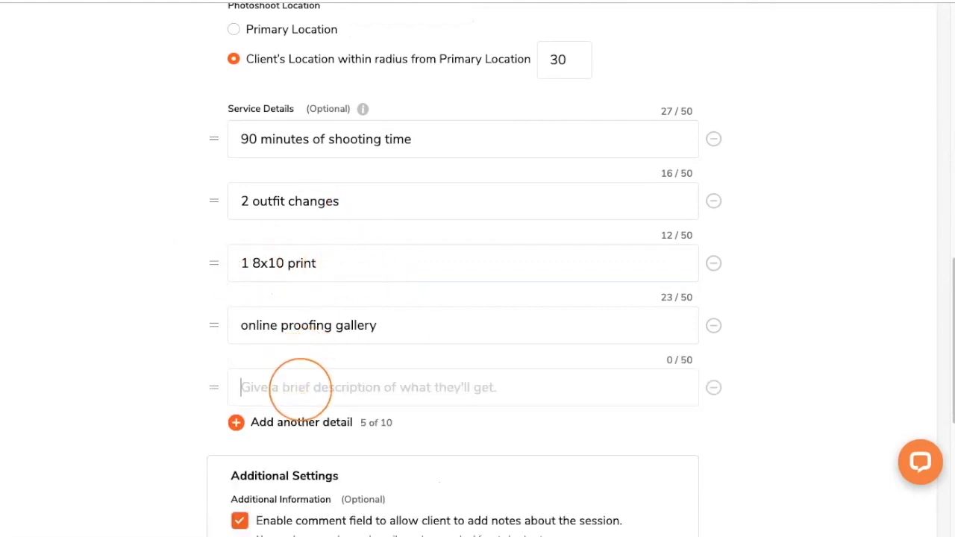
type("2 loca")
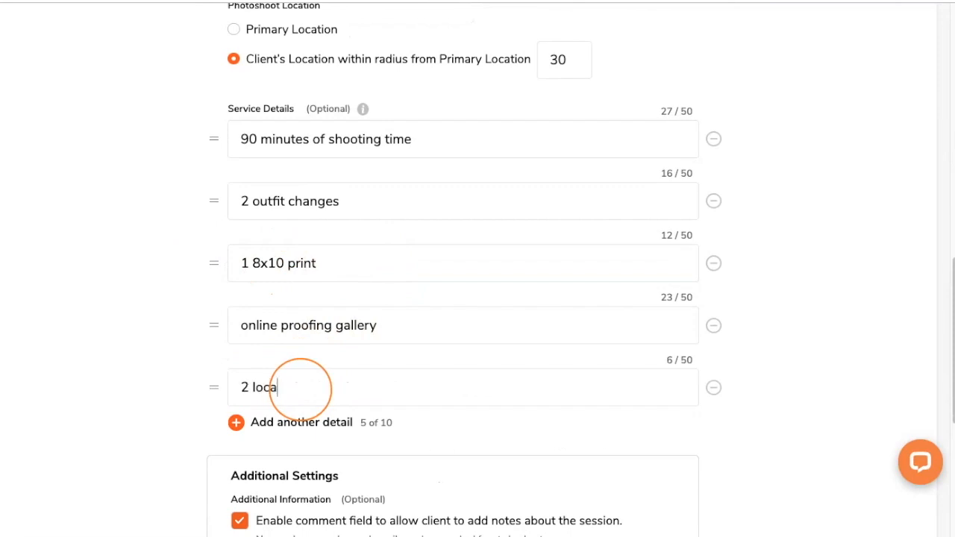
type("tions")
left_click_drag(213, 387, 211, 129)
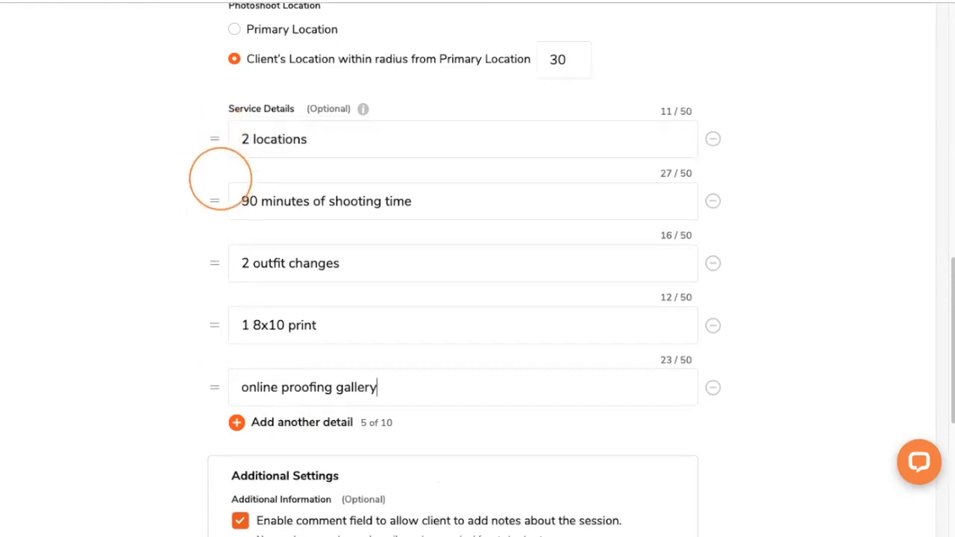
Save the Location Session service and go to its entry in the services list.
scroll(618, 177, "down", 1)
scroll(619, 164, "down", 5)
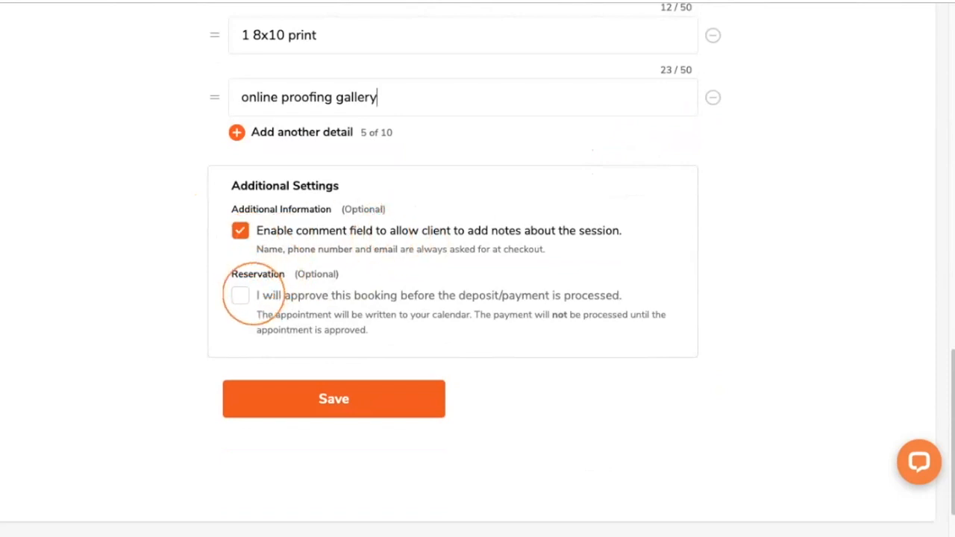
left_click(354, 405)
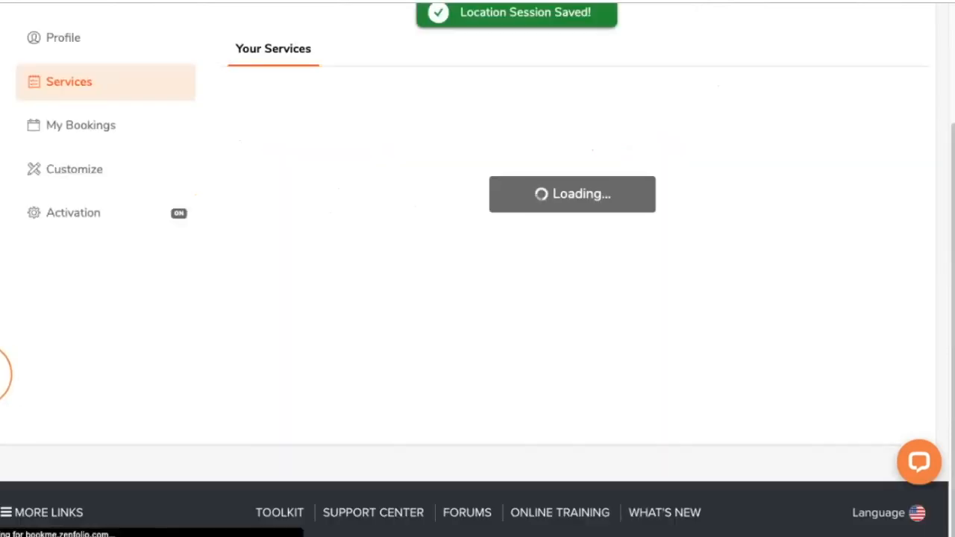
scroll(564, 292, "down", 8)
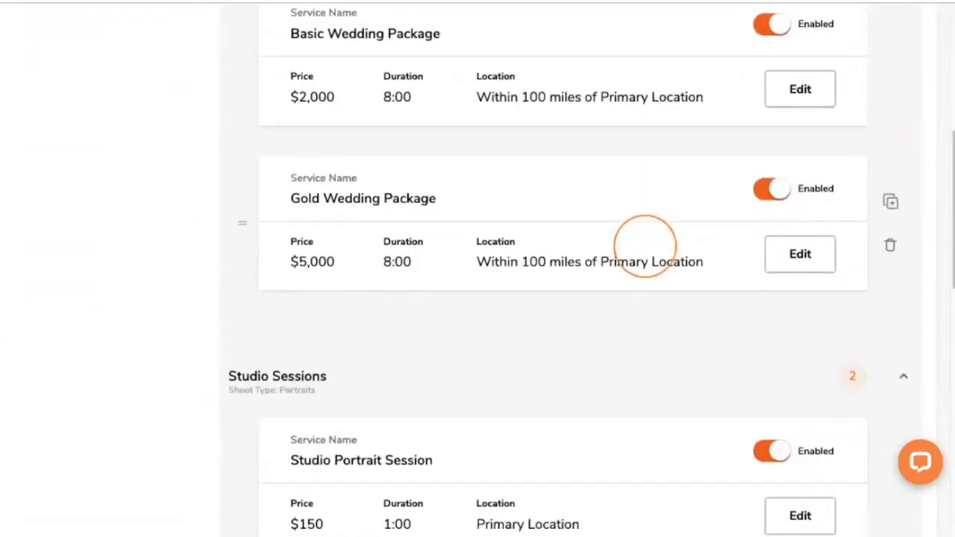
scroll(645, 246, "down", 10)
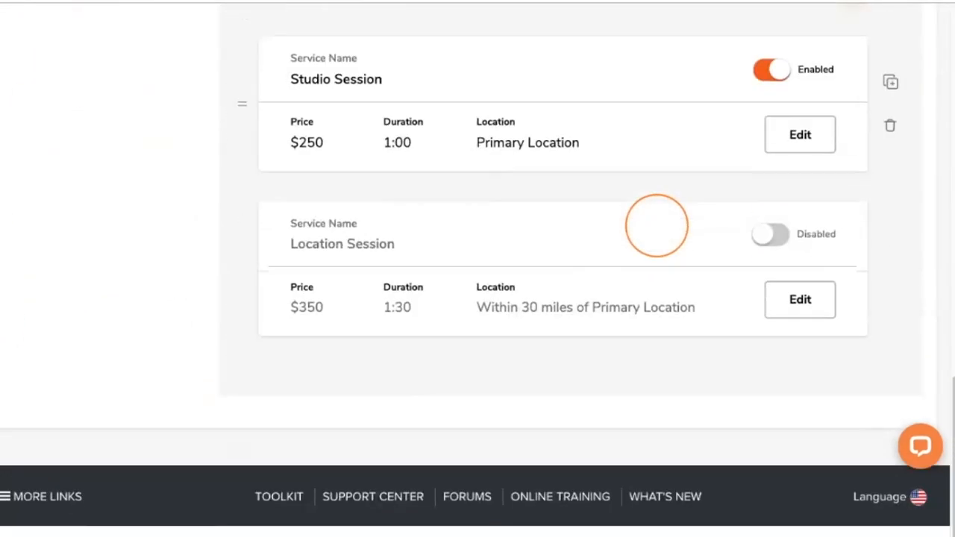
scroll(657, 225, "up", 1)
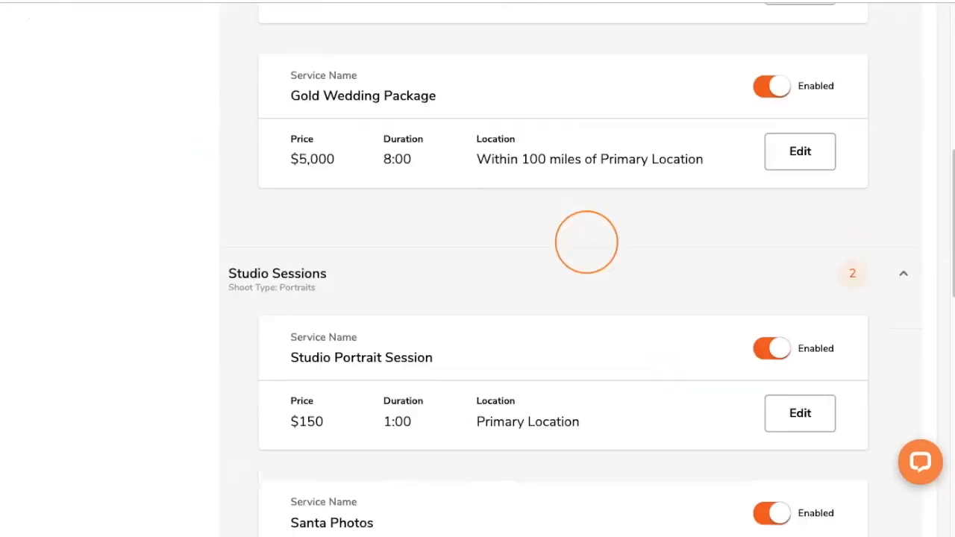
Enable the Studio and location Session service under Seniors.
scroll(518, 247, "down", 7)
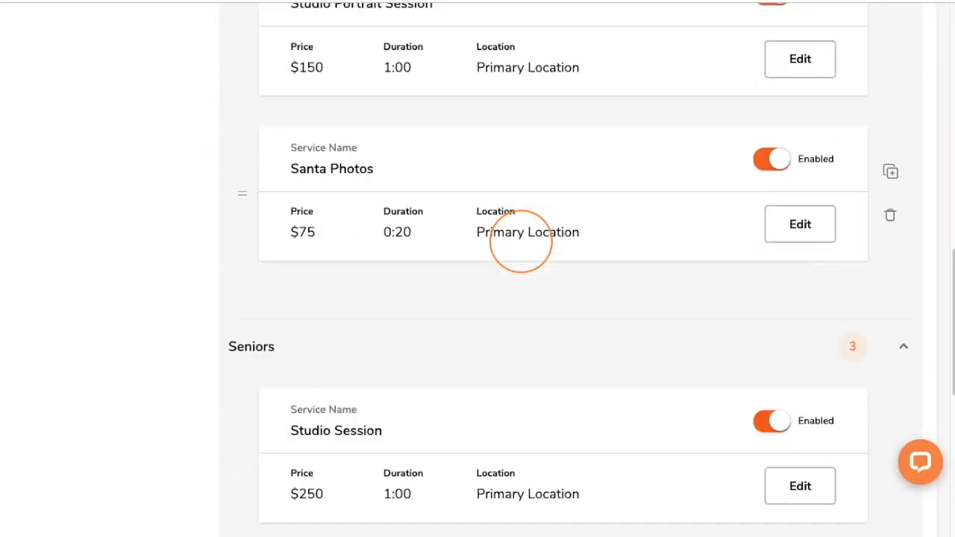
scroll(336, 173, "down", 3)
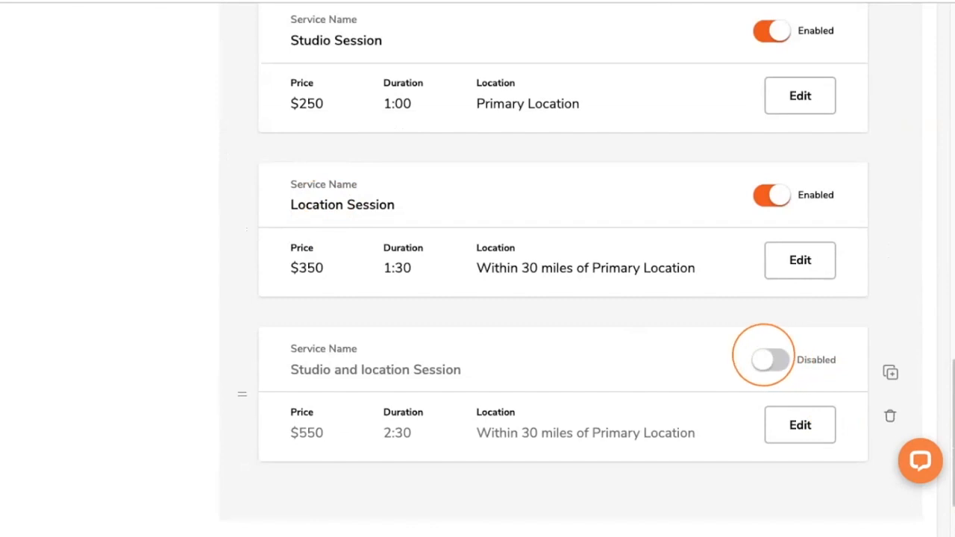
left_click(768, 359)
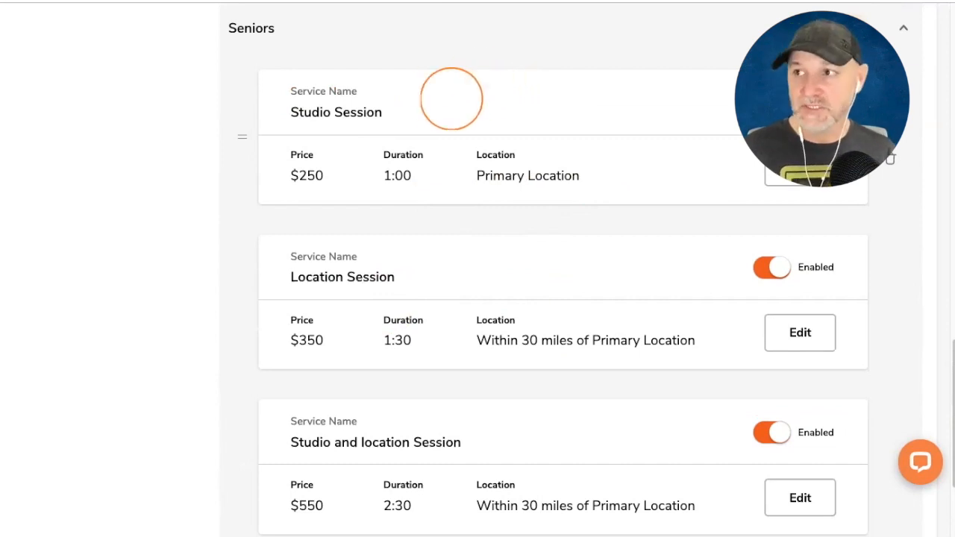
Switch to the website's session page, start booking a session, and choose the Studio Session under Seniors.
left_click(324, 0)
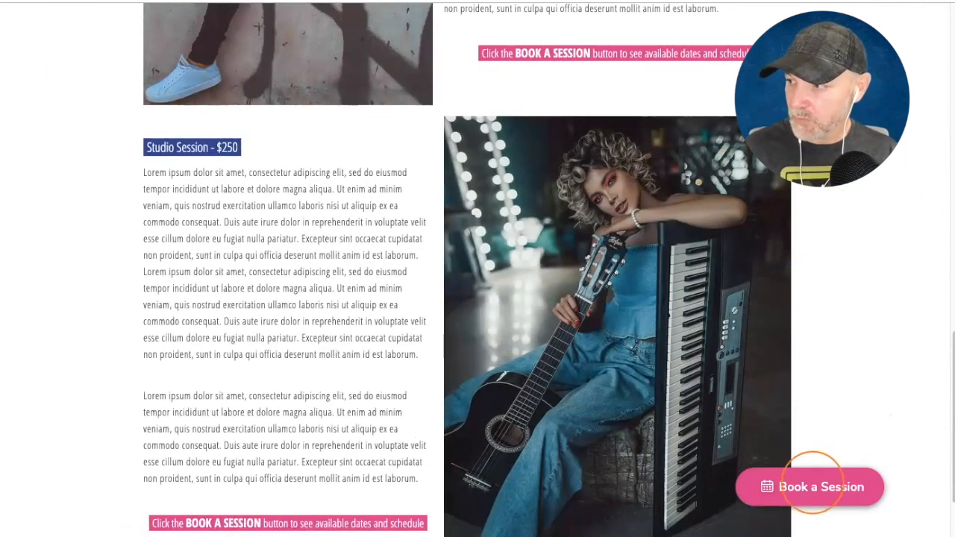
left_click(811, 486)
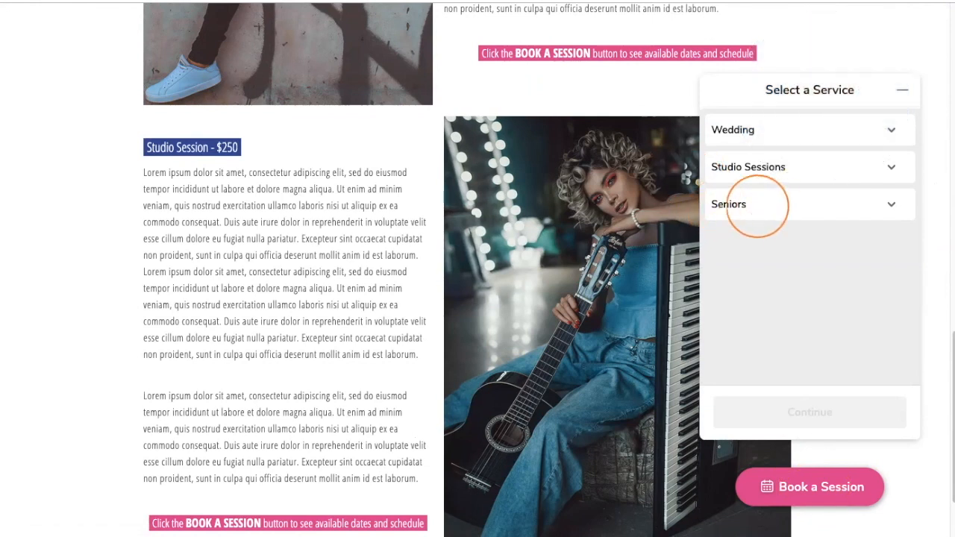
left_click(814, 205)
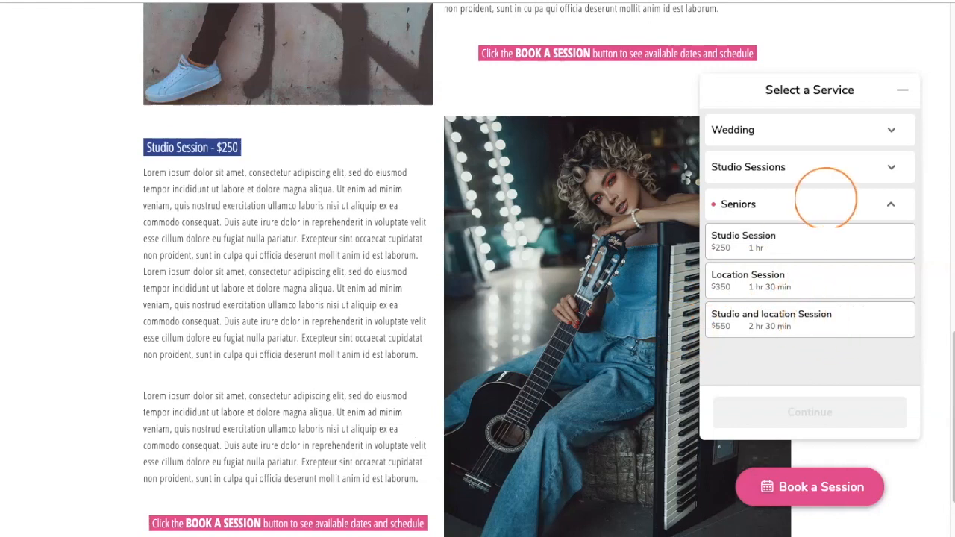
left_click(783, 243)
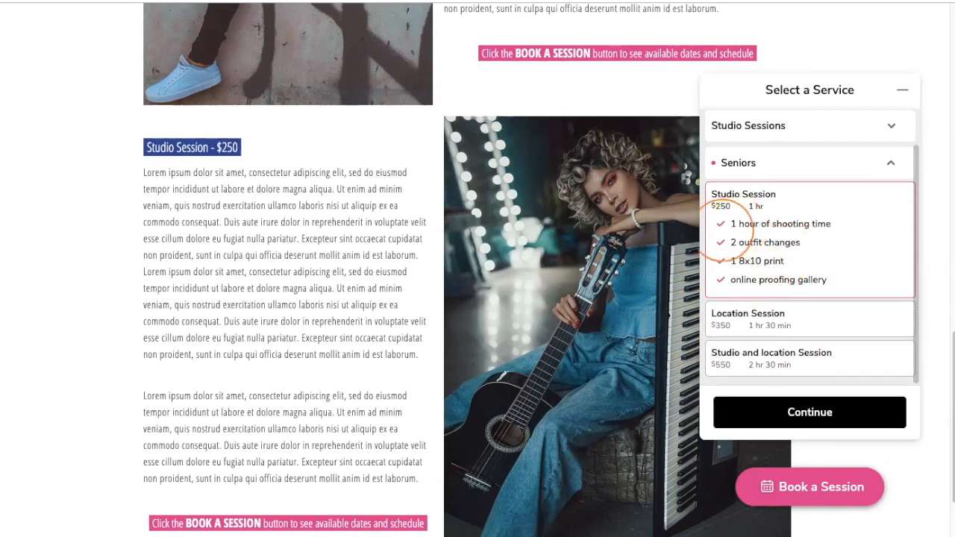
left_click(807, 410)
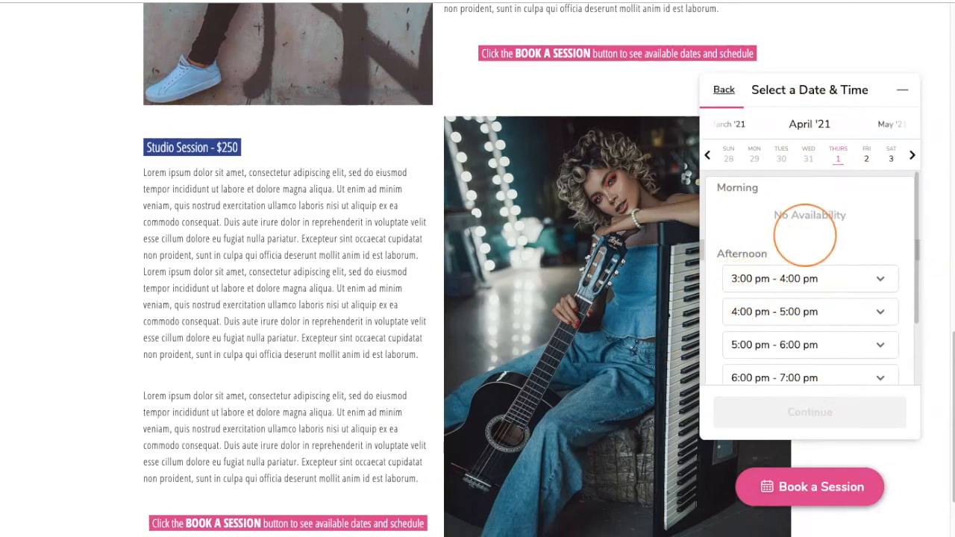
Select the 3:00 pm slot on Thursday, April 1 and continue to the photoshoot location.
left_click(779, 278)
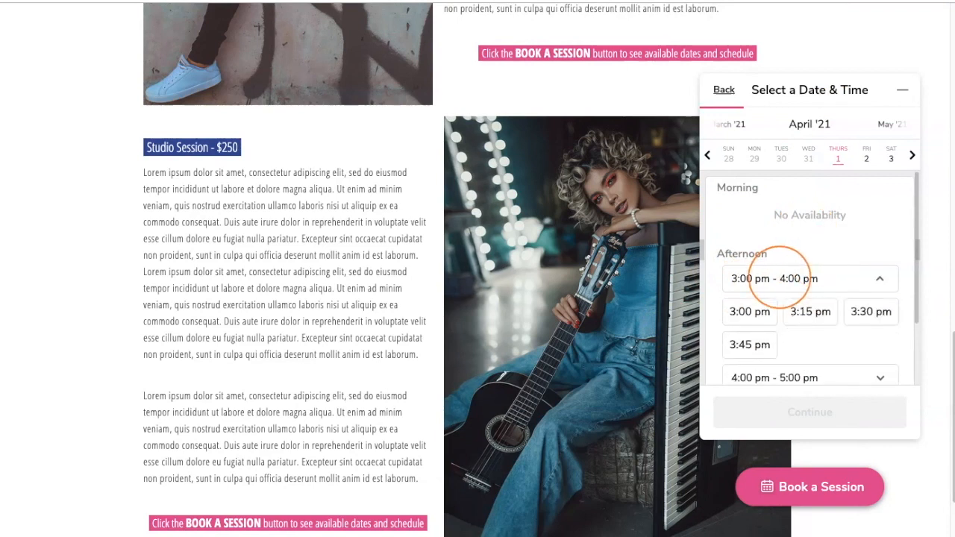
scroll(842, 298, "down", 1)
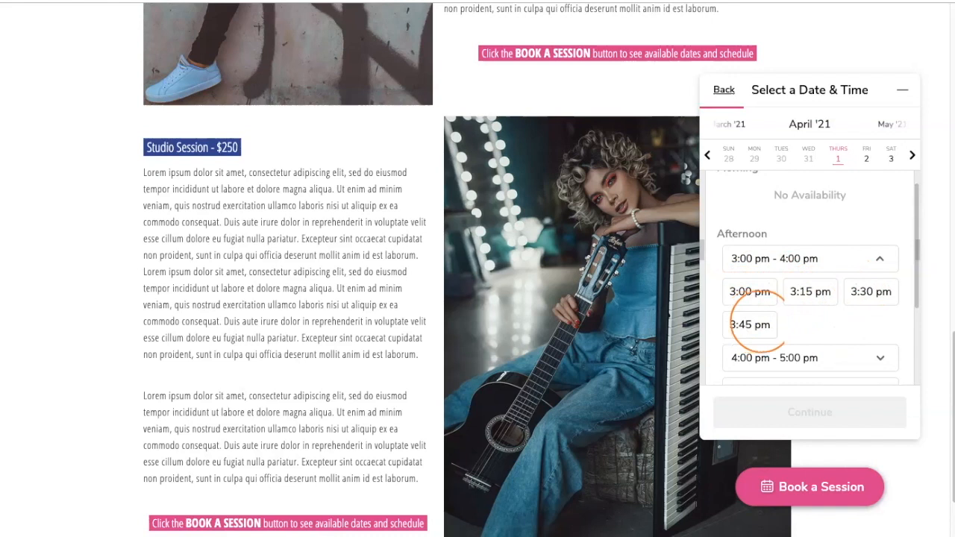
left_click(750, 292)
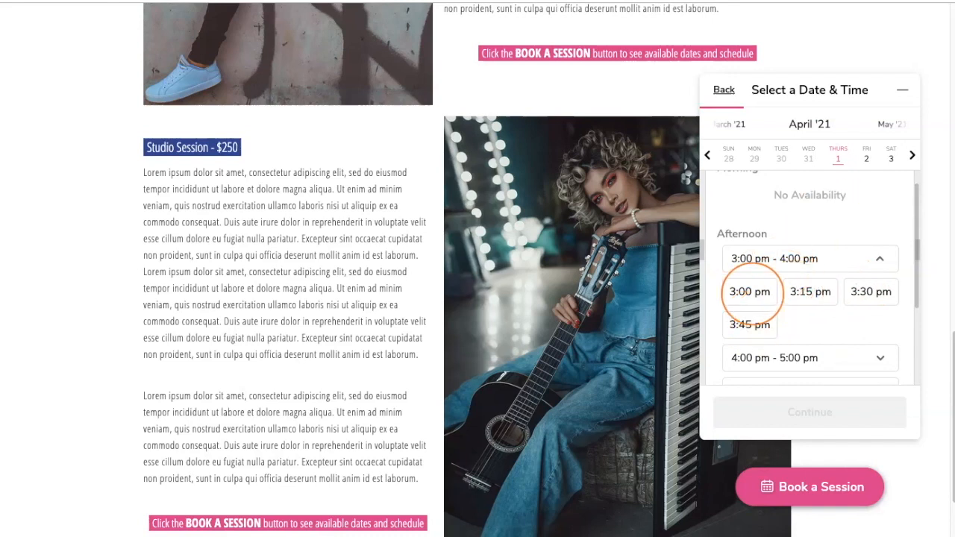
left_click(809, 412)
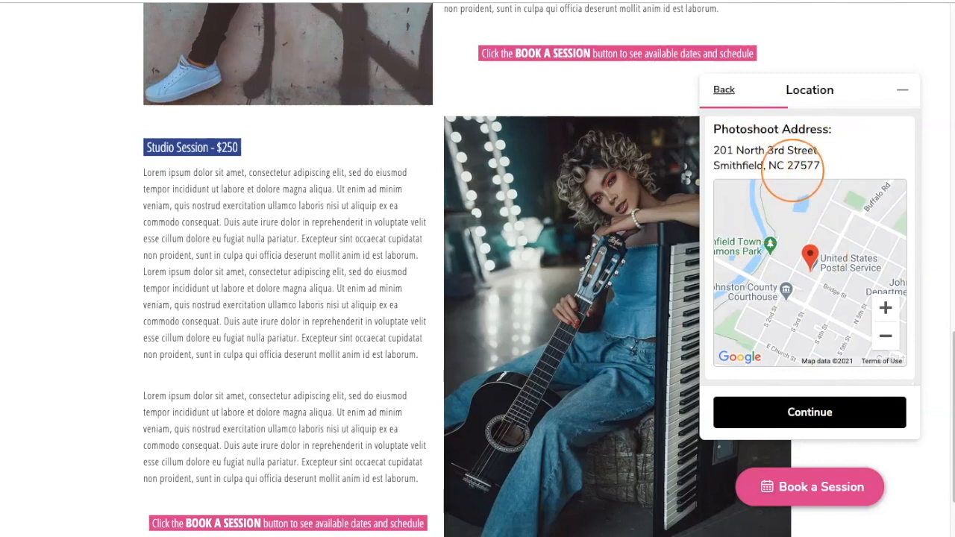
Accept the photoshoot address and continue past the empty notes for the photographer to the order form.
scroll(792, 171, "down", 1)
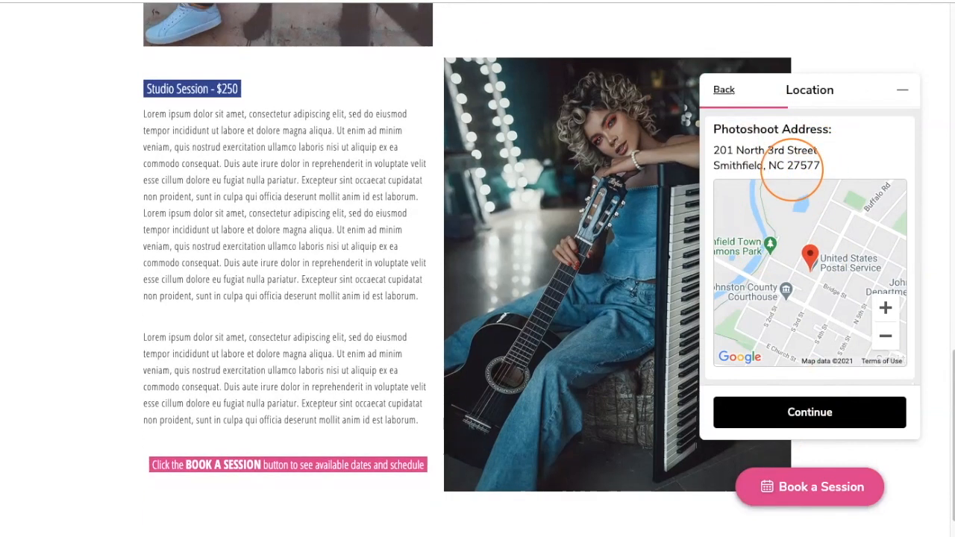
left_click(791, 410)
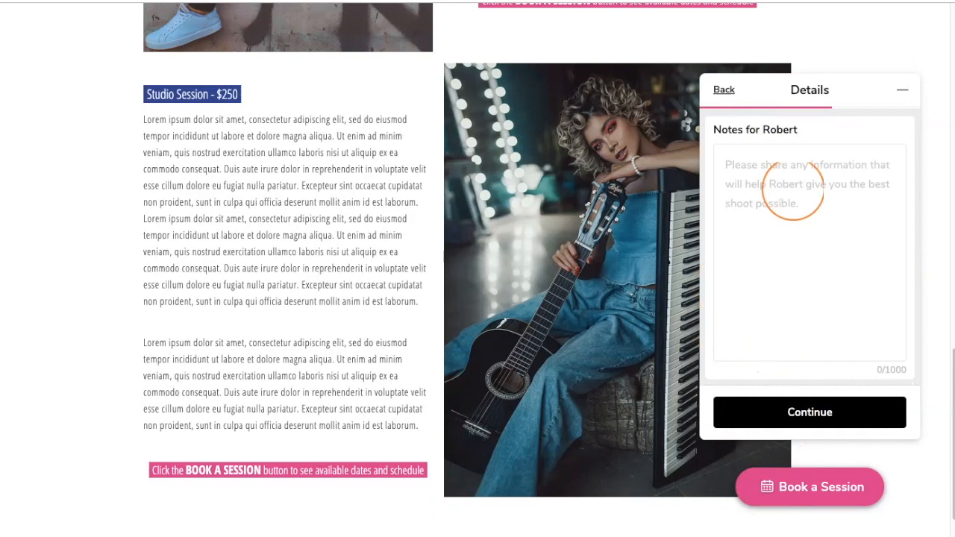
scroll(793, 191, "down", 1)
left_click(802, 350)
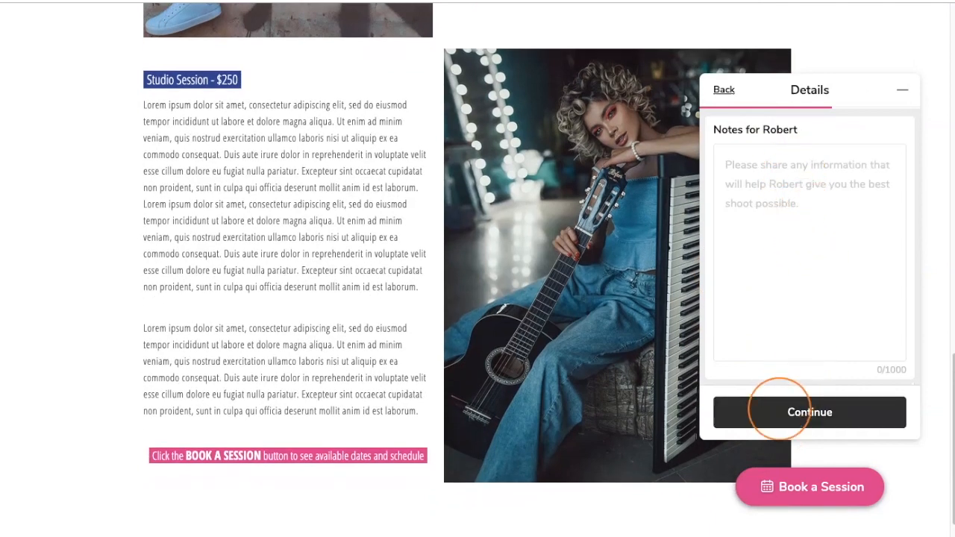
left_click(779, 403)
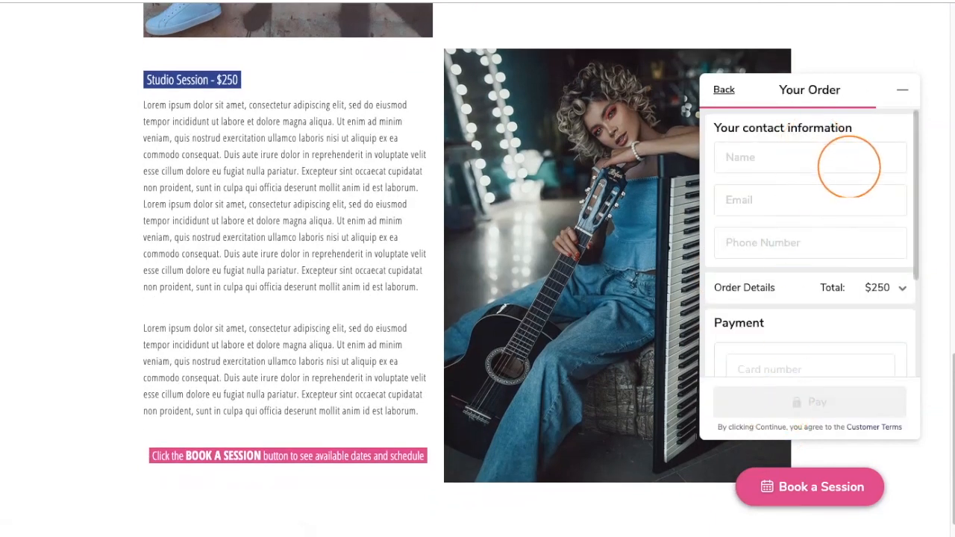
Review the contact information and payment fields of the order, close the booking form, and return to the BookMe services.
scroll(842, 191, "down", 2)
scroll(852, 183, "up", 1)
scroll(852, 179, "up", 1)
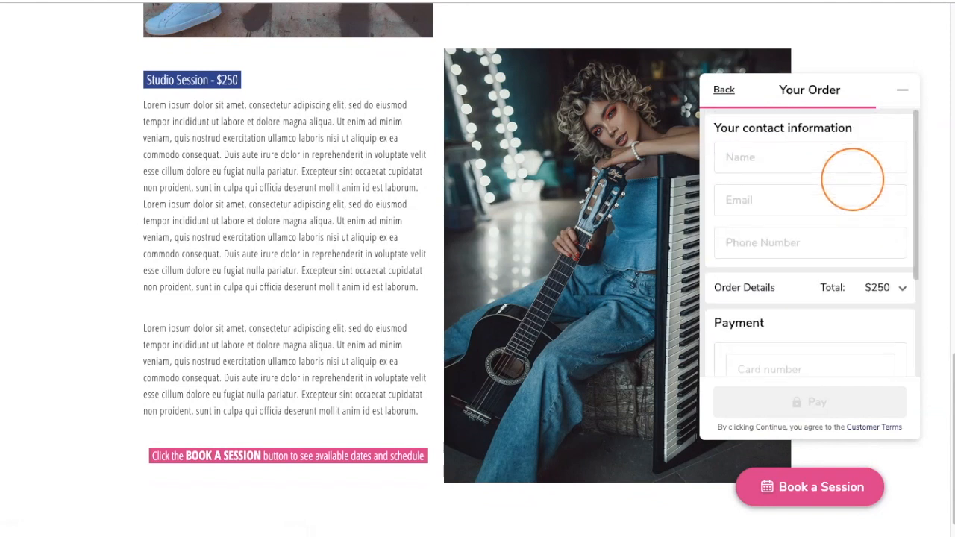
scroll(853, 179, "down", 3)
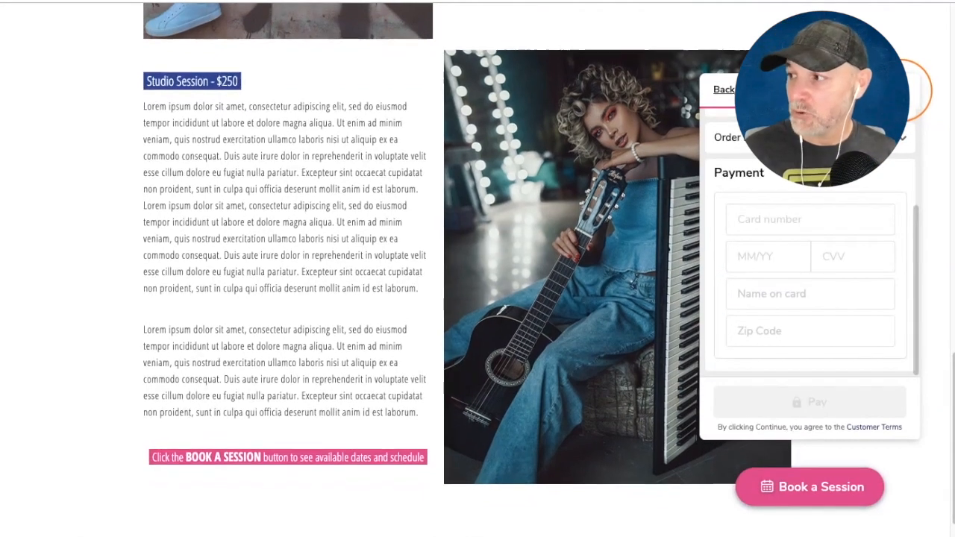
left_click(911, 90)
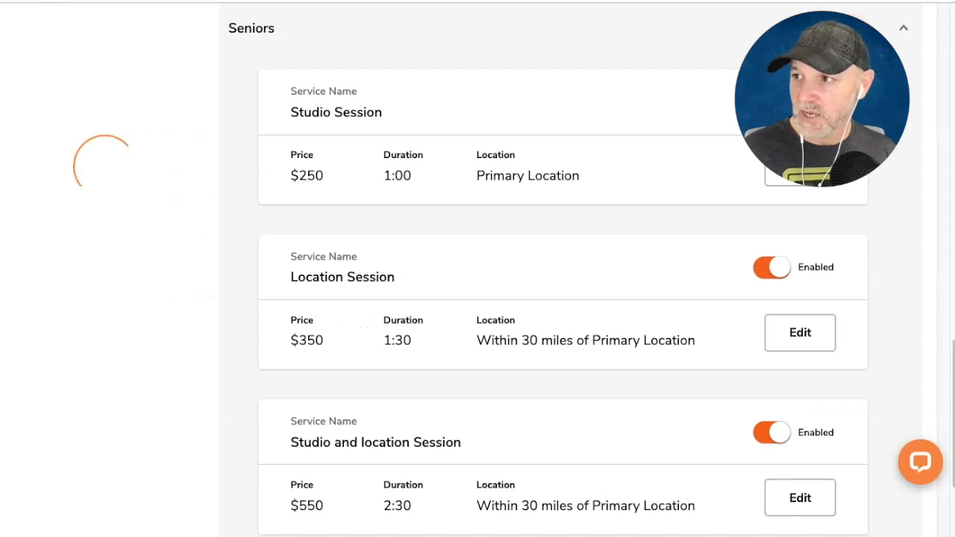
Open My Availability in the BookMe profile and examine the Google Calendar connection and Global Bookable Hours.
scroll(207, 226, "up", 5)
scroll(671, 454, "up", 10)
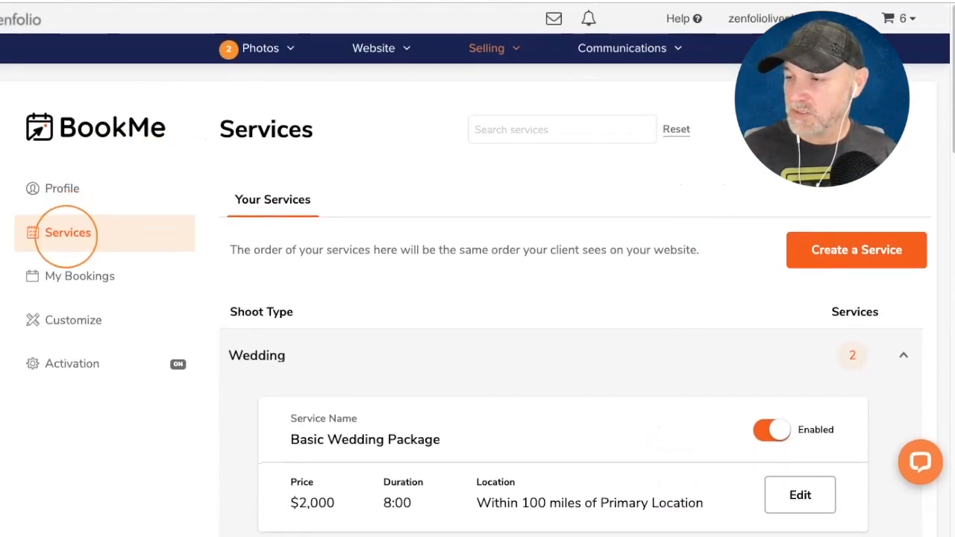
left_click(64, 188)
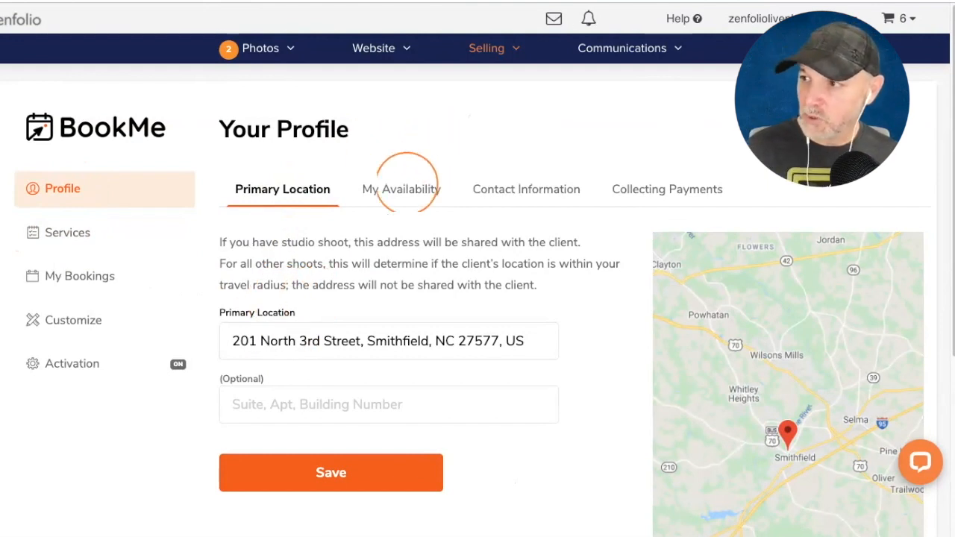
left_click(407, 187)
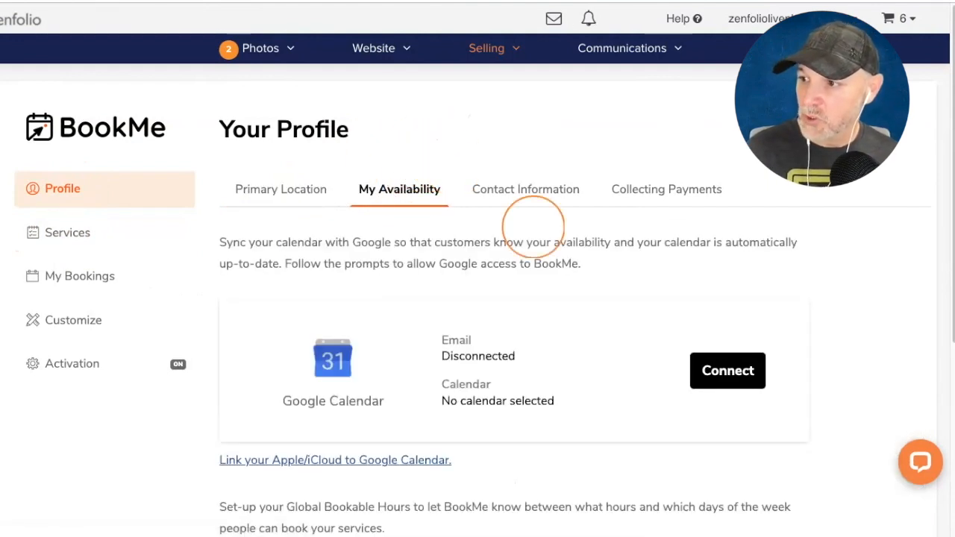
scroll(405, 241, "down", 3)
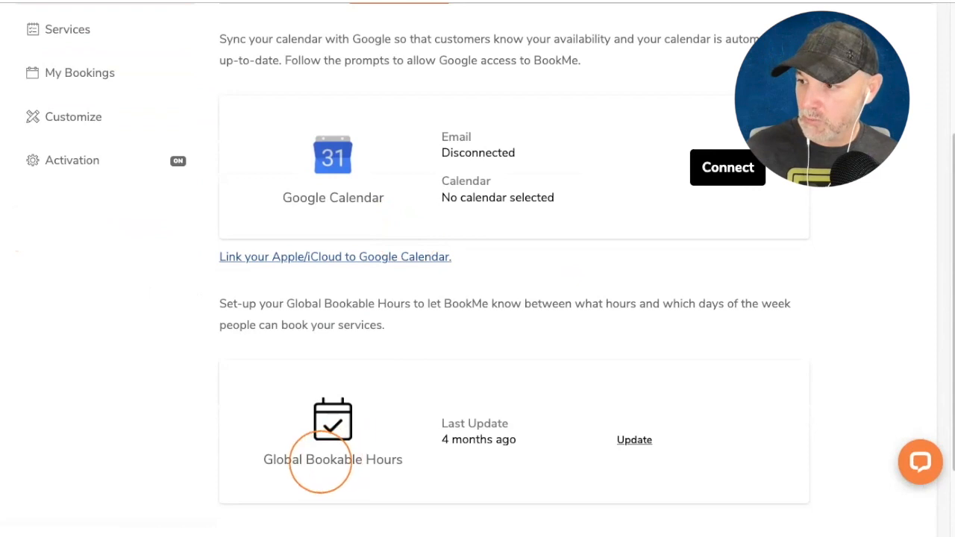
scroll(503, 458, "up", 1)
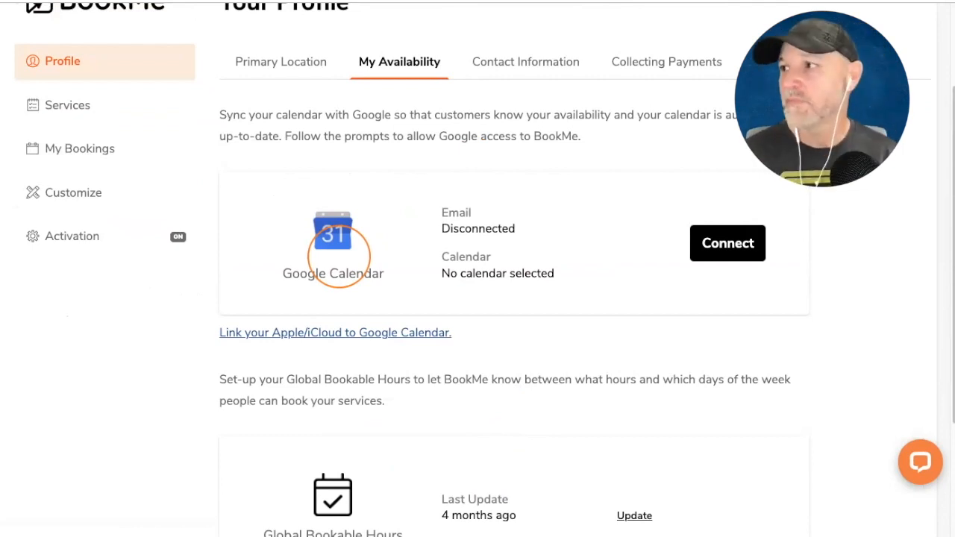
scroll(348, 224, "down", 1)
scroll(523, 213, "up", 1)
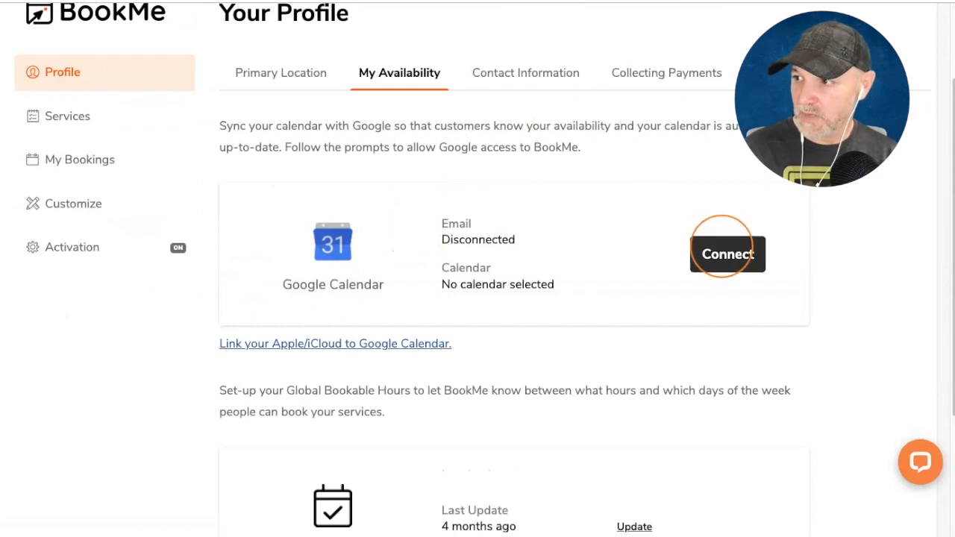
Open the Senior Portraits page for editing from the website's custom pages.
scroll(411, 219, "up", 1)
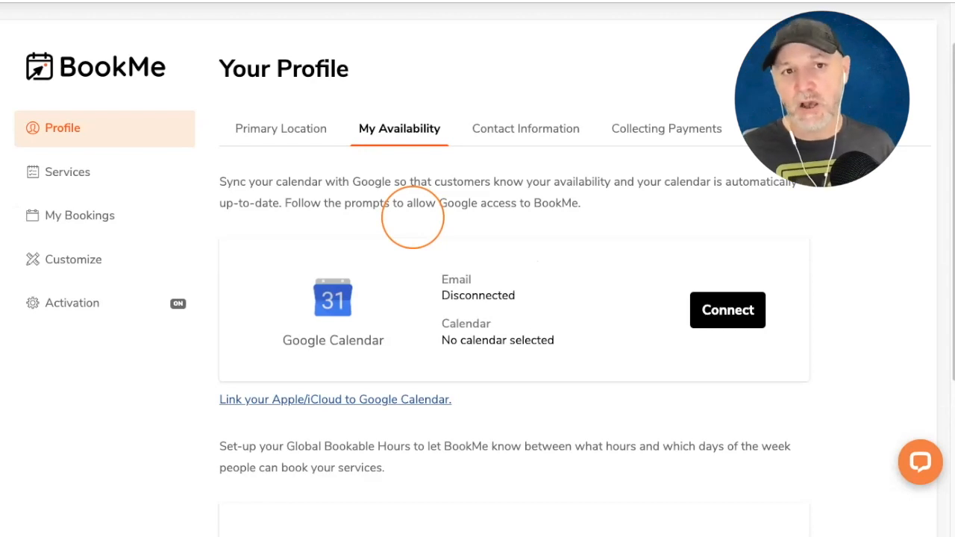
scroll(412, 217, "up", 1)
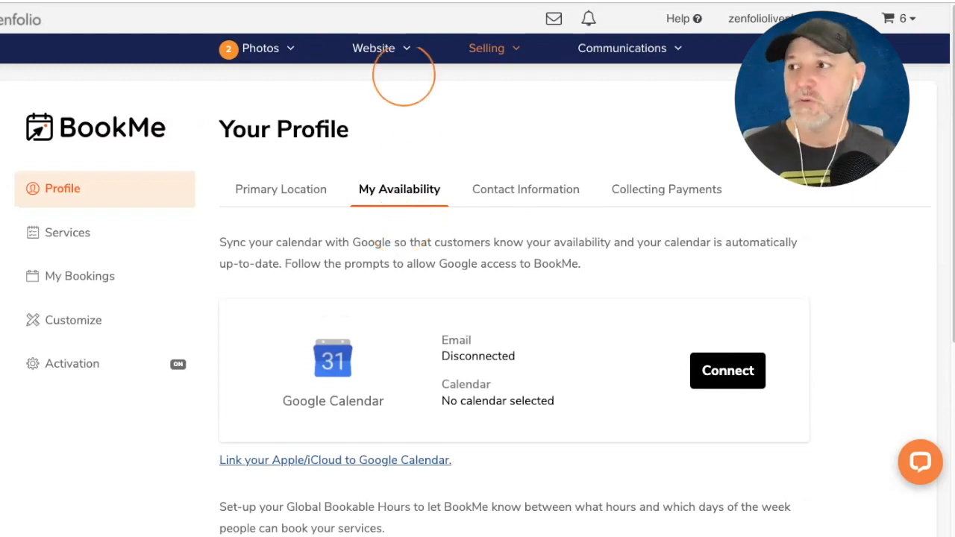
mouse_move(377, 46)
left_click(369, 177)
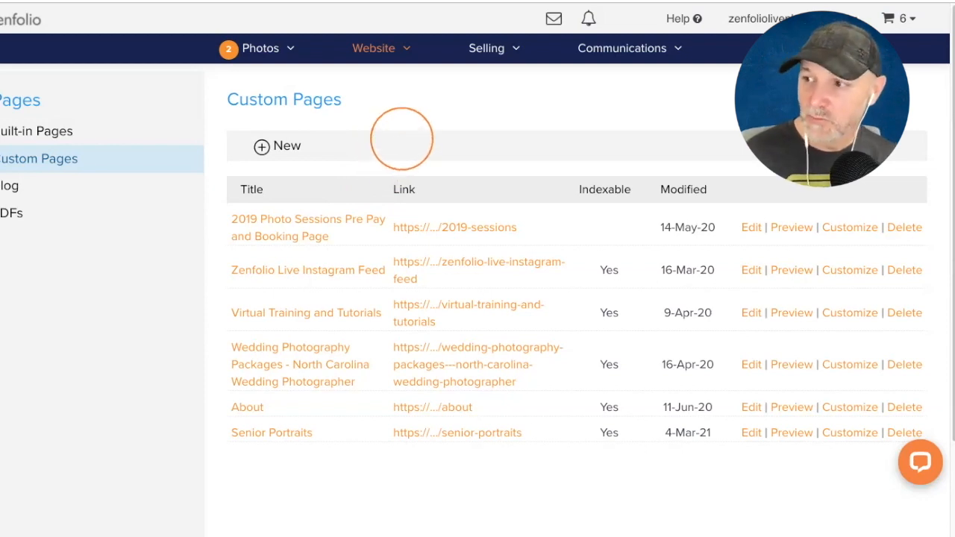
scroll(401, 142, "down", 1)
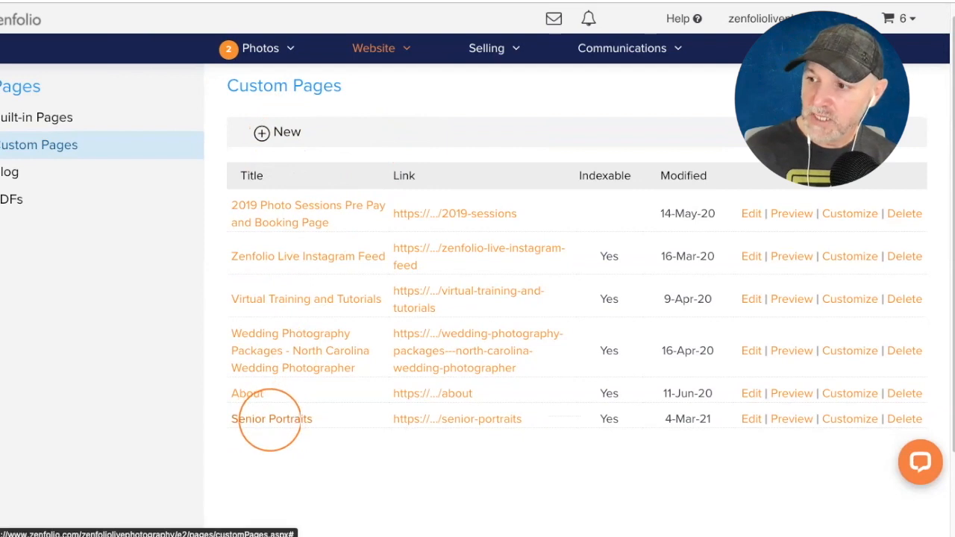
left_click(291, 420)
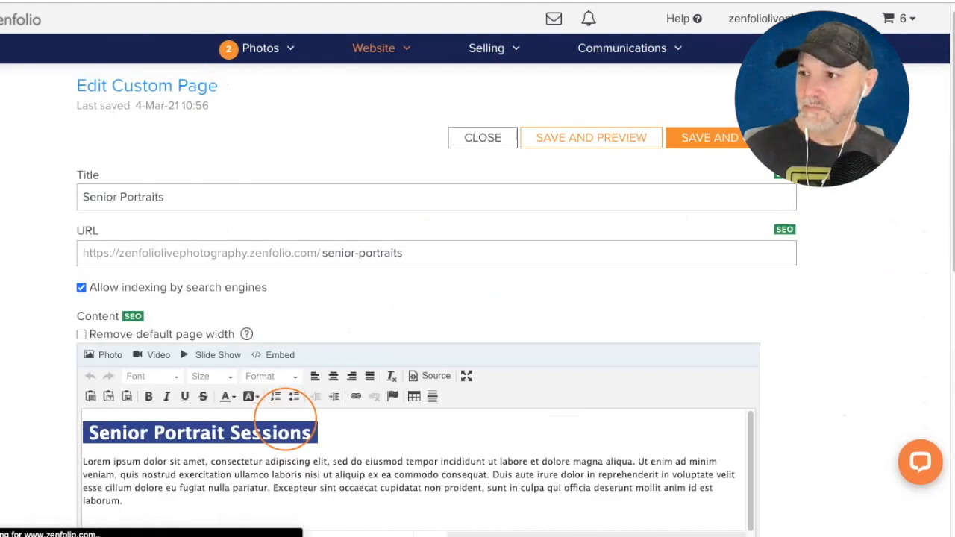
Examine the Senior Portraits page's title, URL, session descriptions, booking prompts and META description field.
scroll(304, 162, "down", 2)
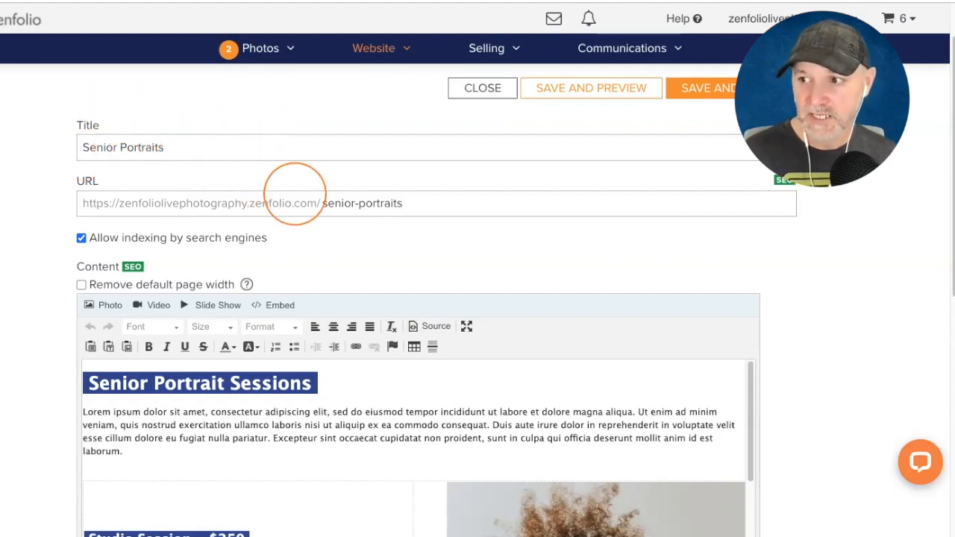
scroll(388, 185, "down", 1)
scroll(419, 183, "down", 4)
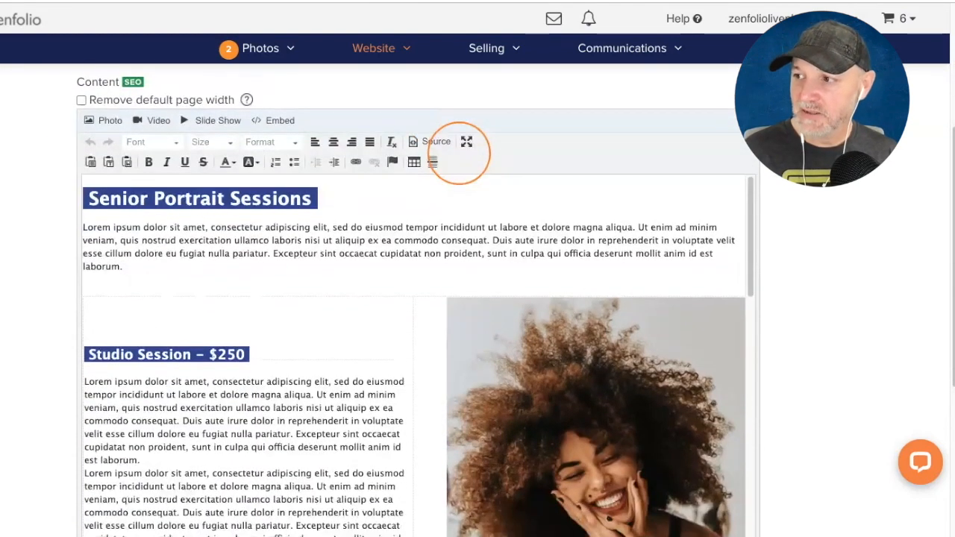
left_click(165, 263)
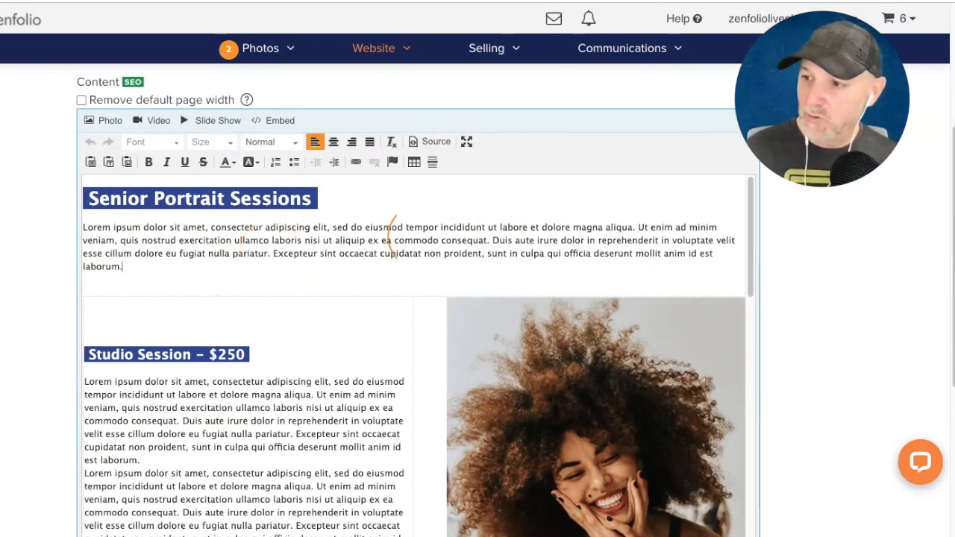
scroll(373, 295, "down", 1)
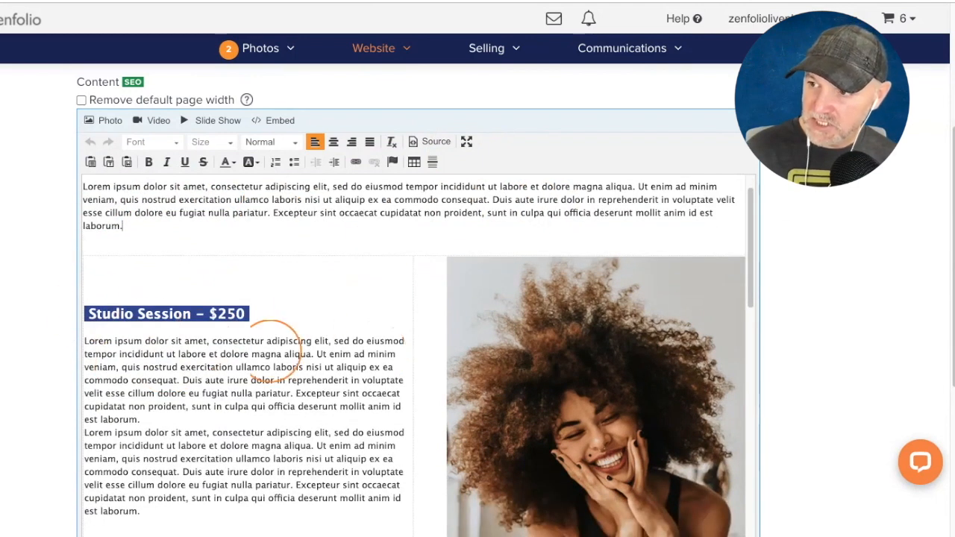
scroll(246, 351, "down", 2)
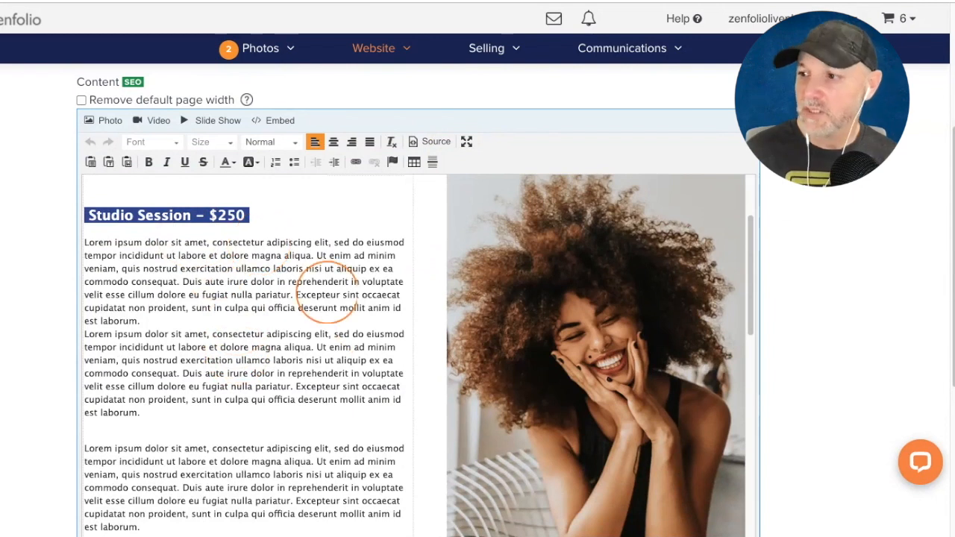
scroll(326, 291, "down", 2)
scroll(328, 294, "down", 3)
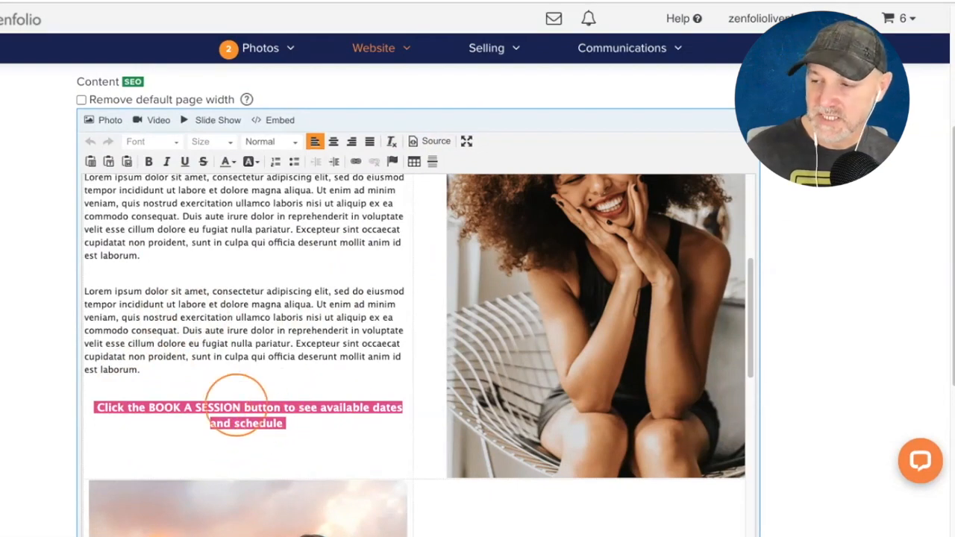
scroll(433, 261, "down", 5)
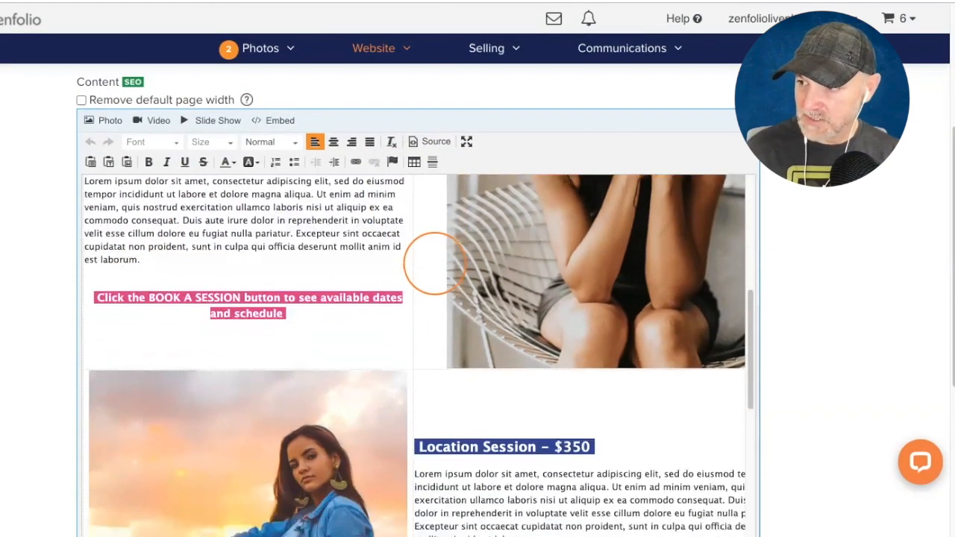
scroll(434, 263, "down", 12)
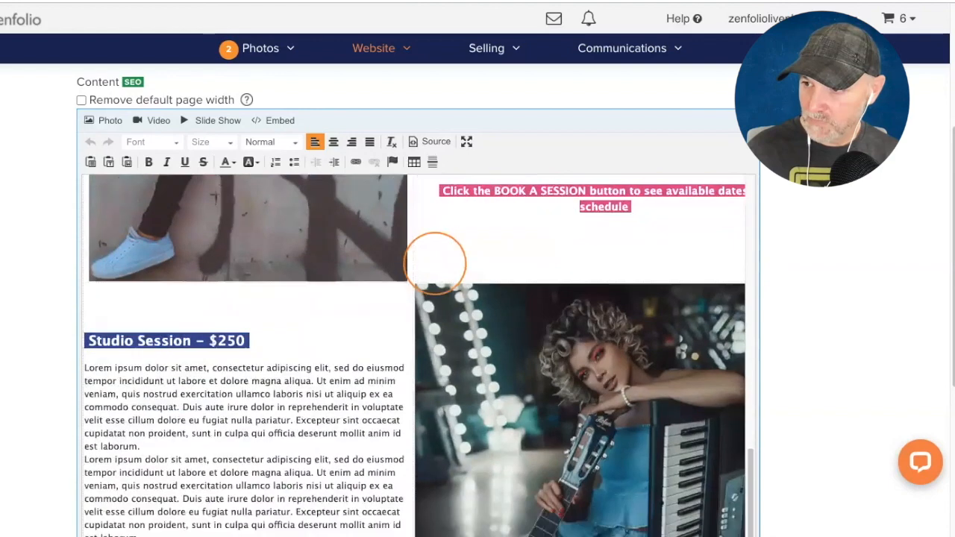
scroll(435, 263, "down", 5)
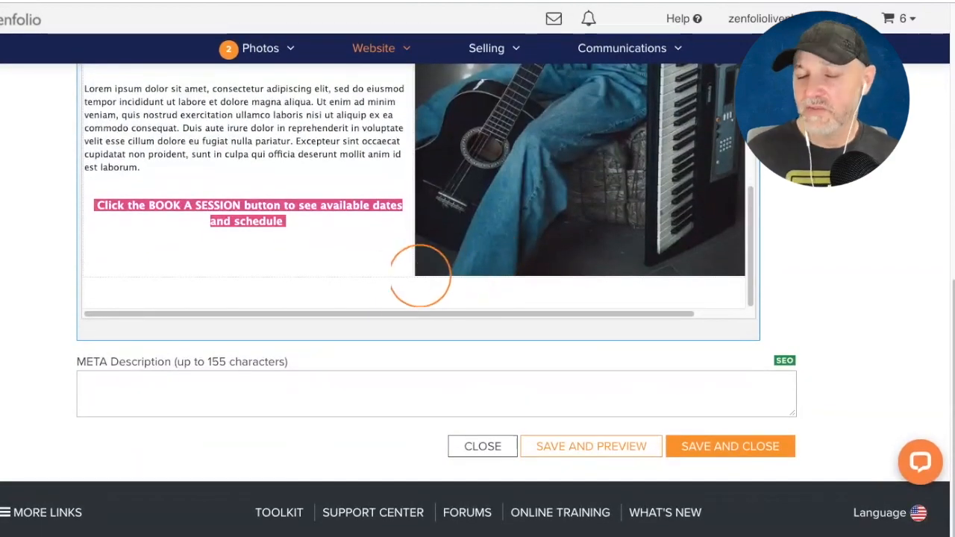
scroll(364, 279, "up", 1)
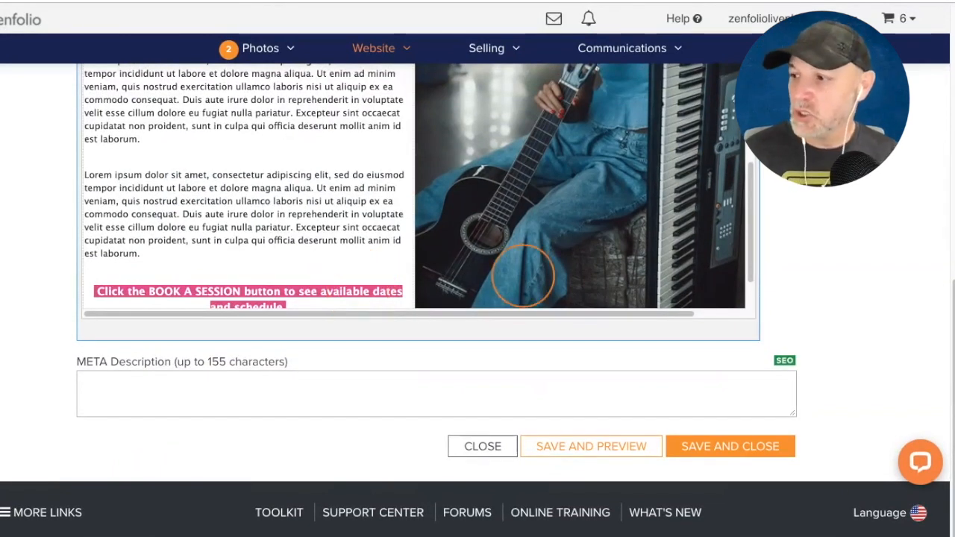
Save and preview the Senior Portraits page, and open BookMe Activation in its page options with default settings left unchecked.
scroll(515, 283, "down", 1)
left_click(554, 445)
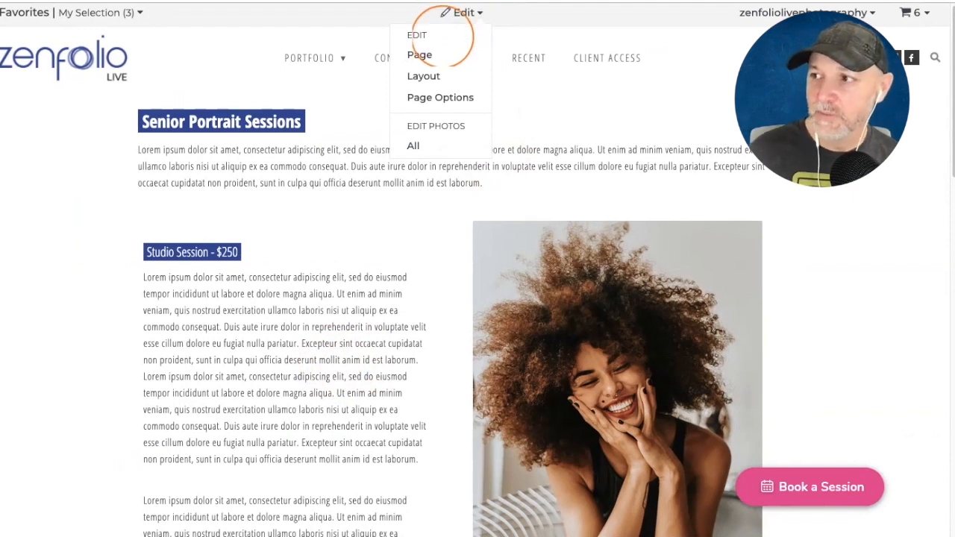
left_click(421, 53)
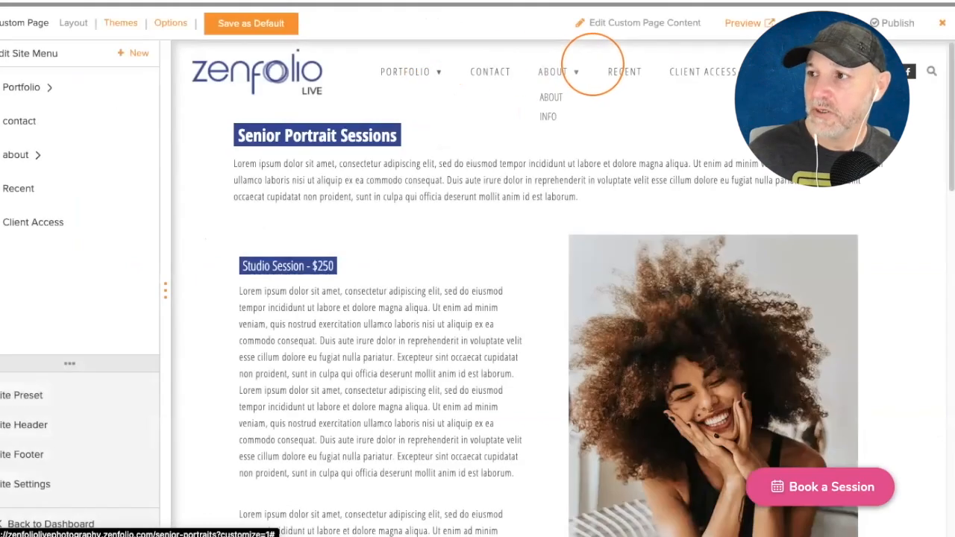
left_click(170, 23)
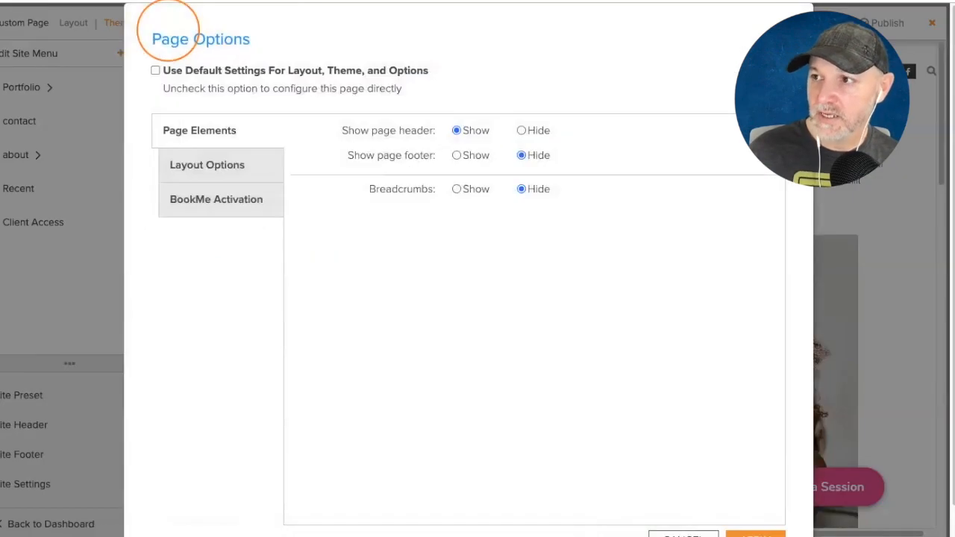
left_click(155, 70)
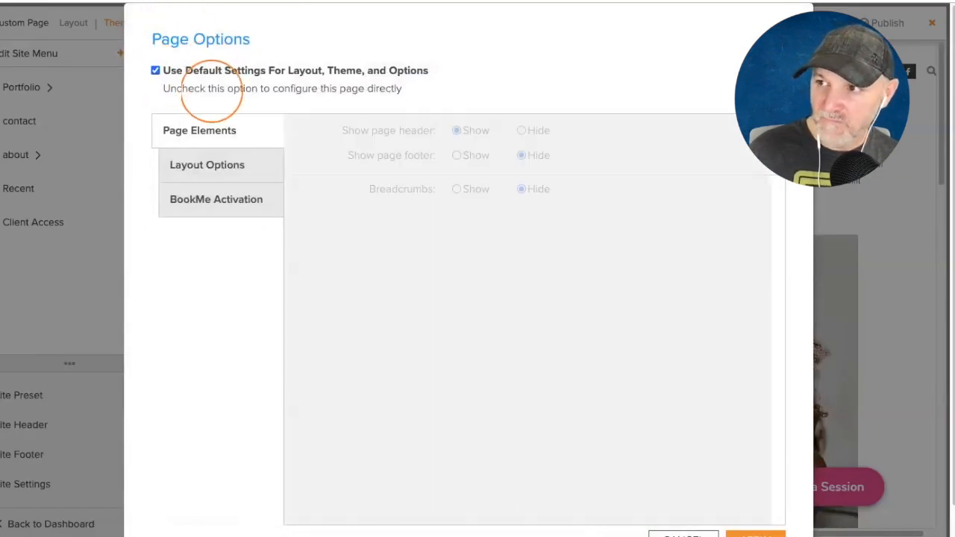
left_click(155, 71)
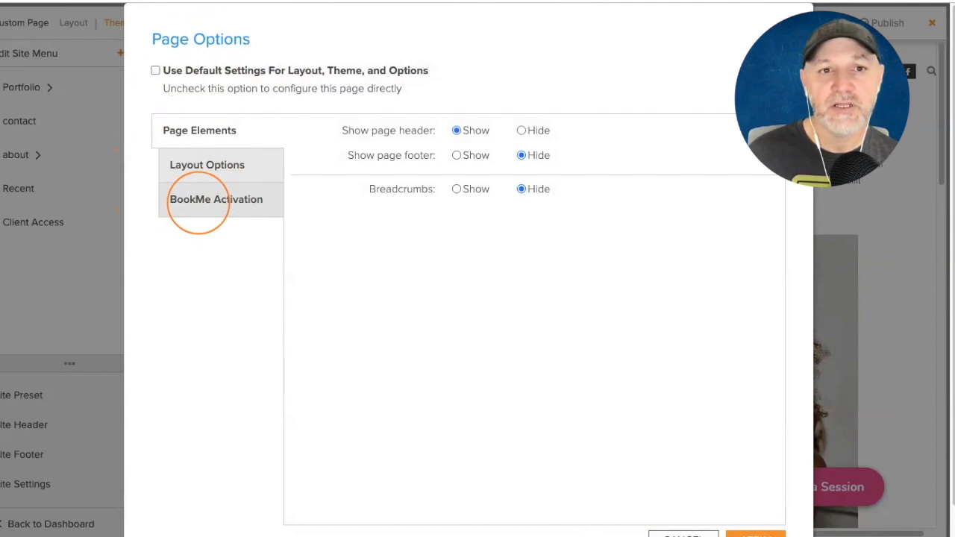
left_click(198, 202)
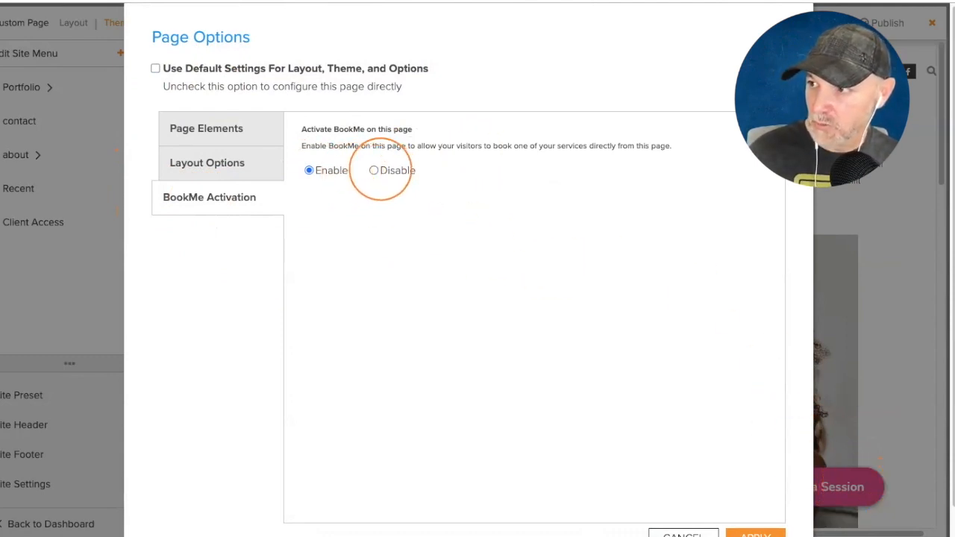
Disable BookMe on the Senior Portraits page, apply the page options, and check the page for the booking button.
scroll(813, 522, "down", 1)
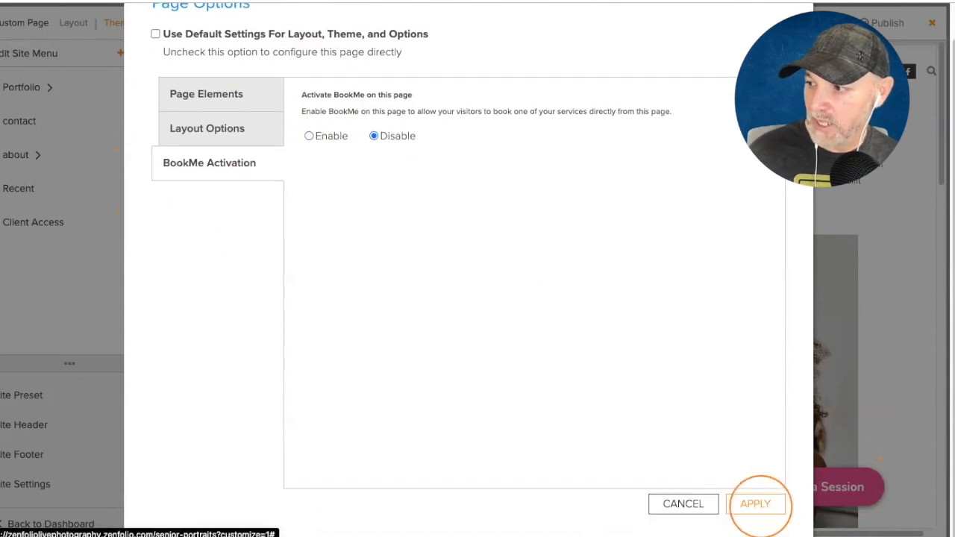
left_click(753, 507)
scroll(497, 256, "down", 2)
scroll(515, 261, "down", 3)
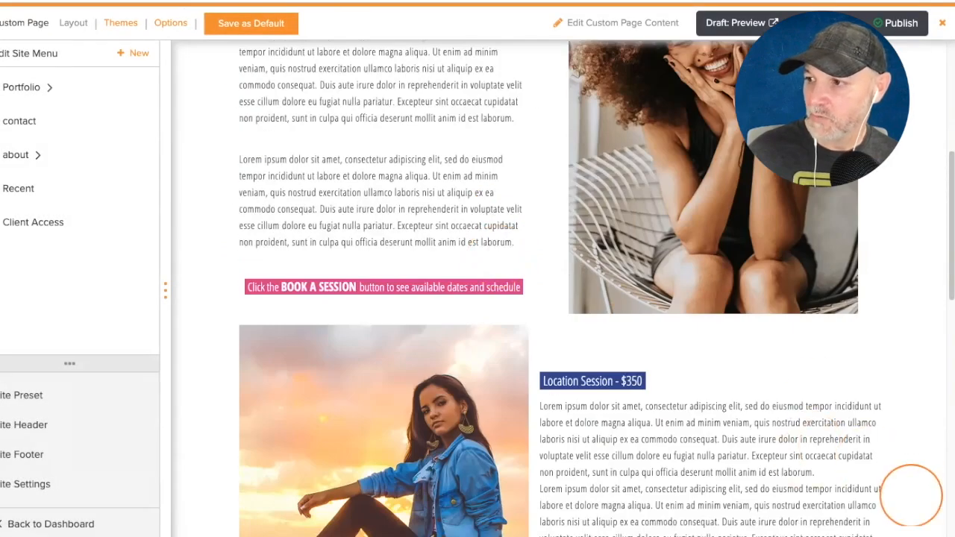
scroll(910, 494, "up", 1)
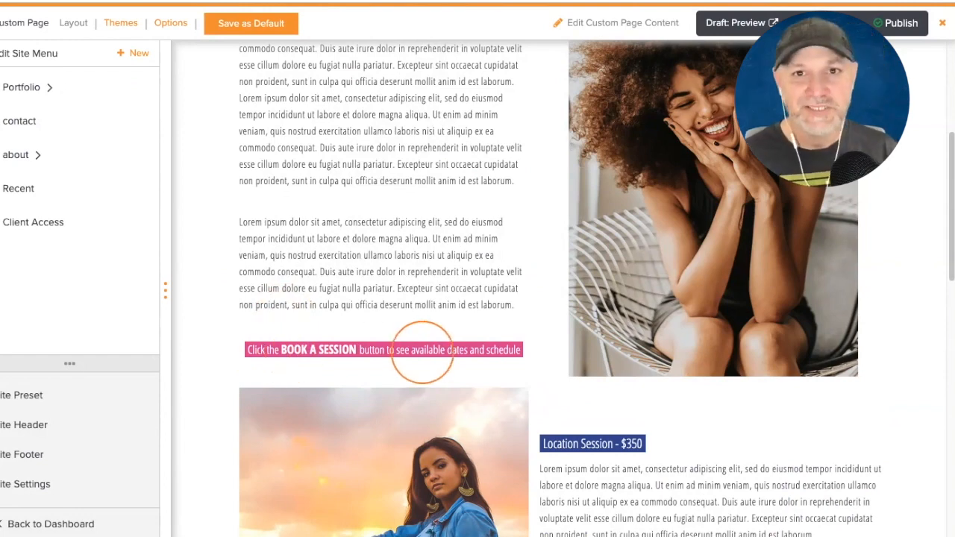
scroll(421, 346, "up", 5)
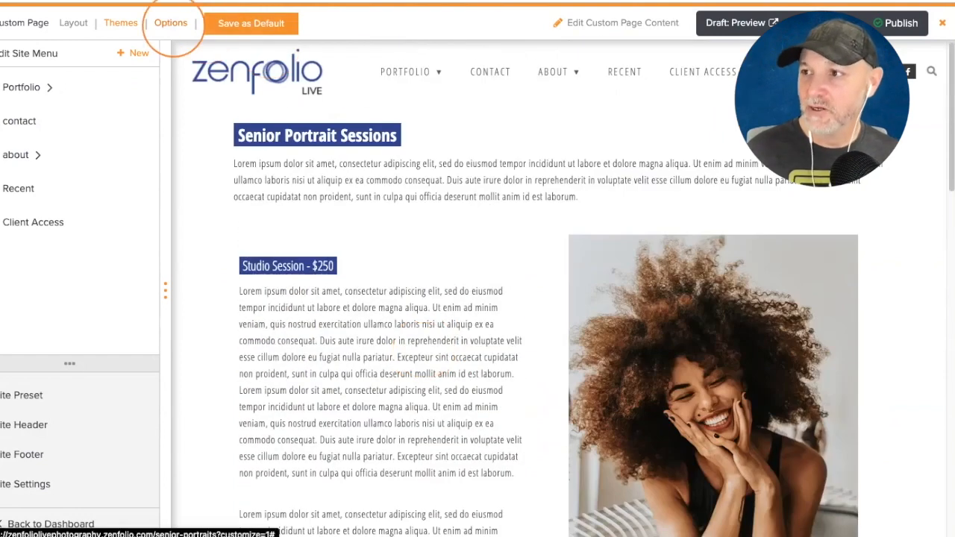
Enable BookMe on the Senior Portraits page again and apply the page options.
left_click(171, 23)
left_click(182, 207)
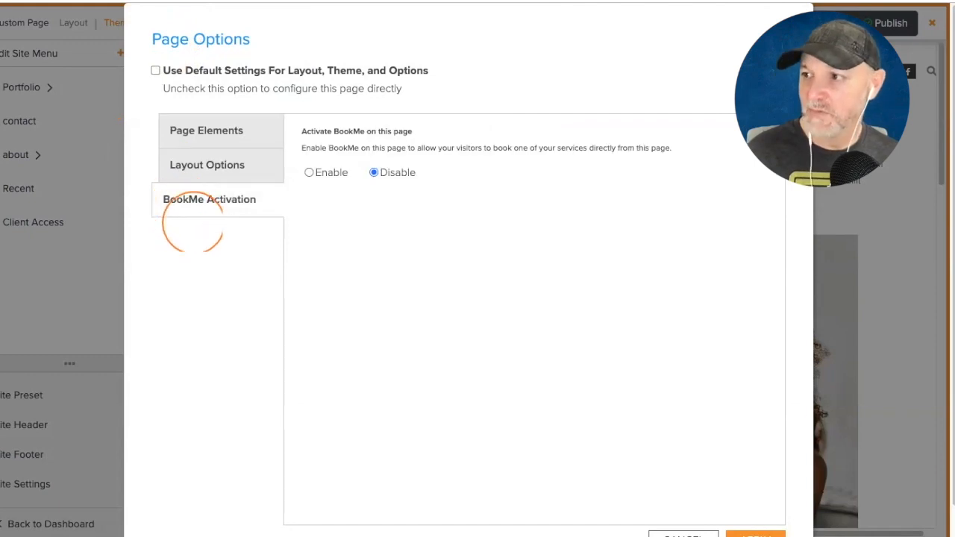
left_click(309, 173)
scroll(686, 241, "down", 1)
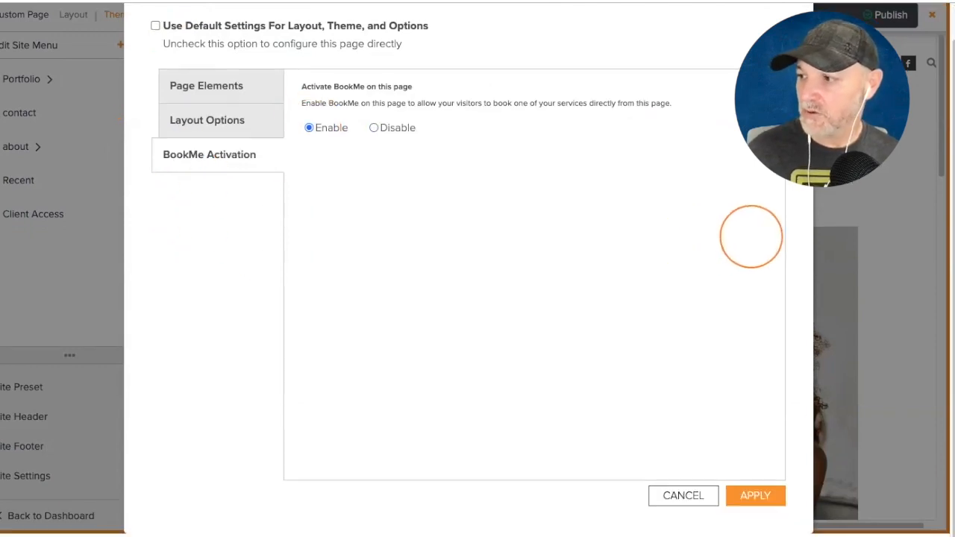
left_click(756, 504)
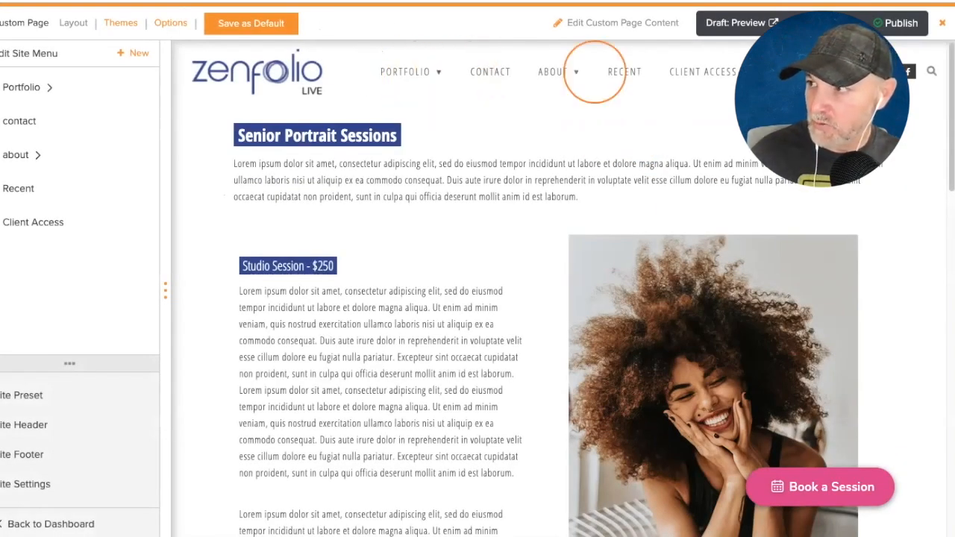
Add a new site menu item titled "Senior Portraits".
mouse_move(556, 72)
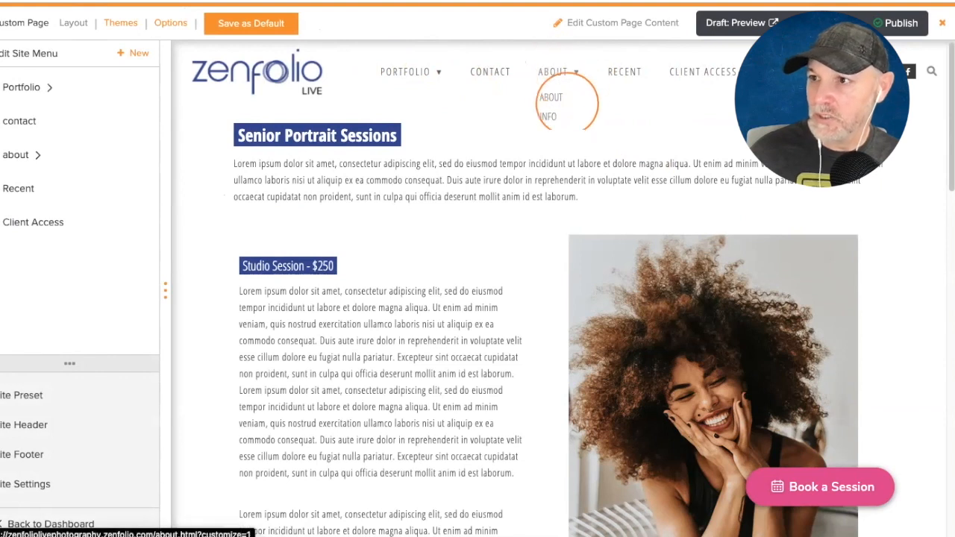
left_click(134, 53)
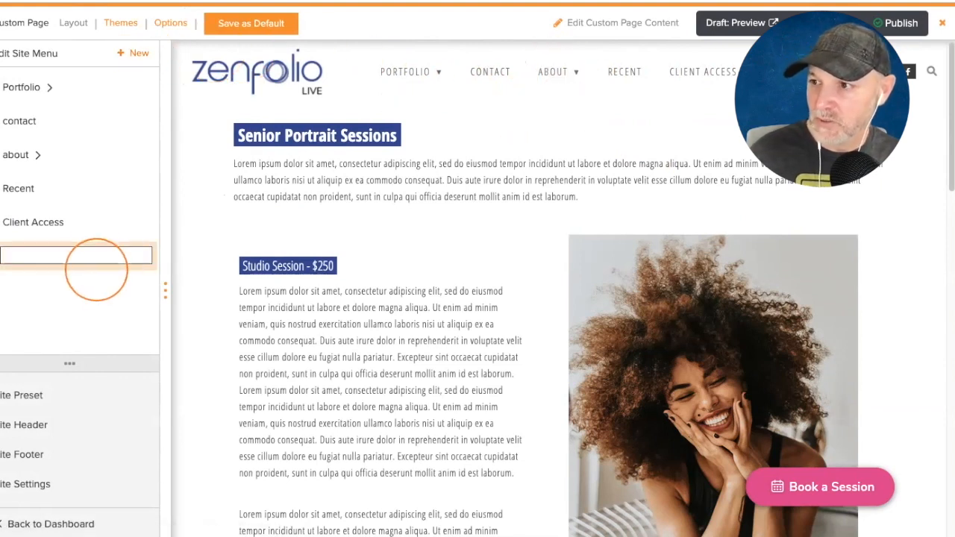
left_click(91, 256)
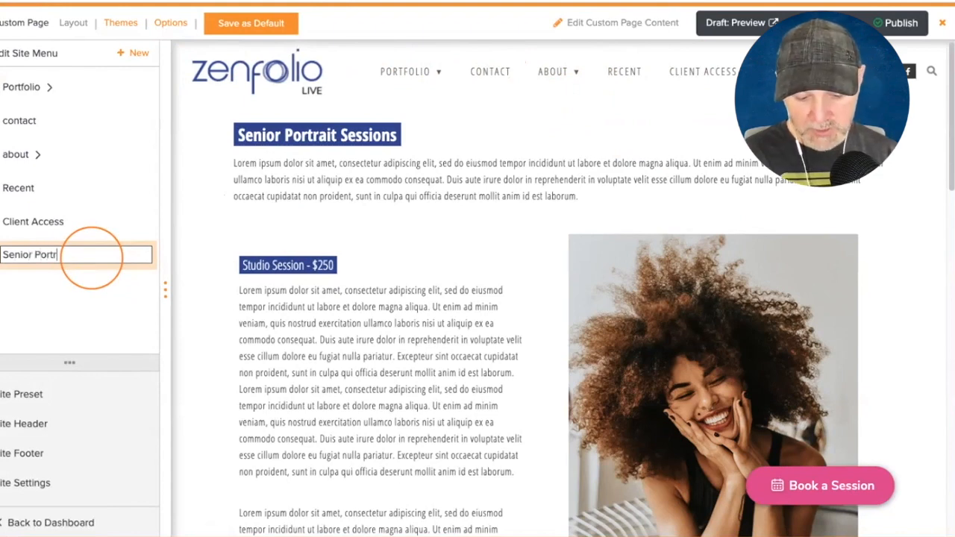
type("Senior Portraits")
key("Return")
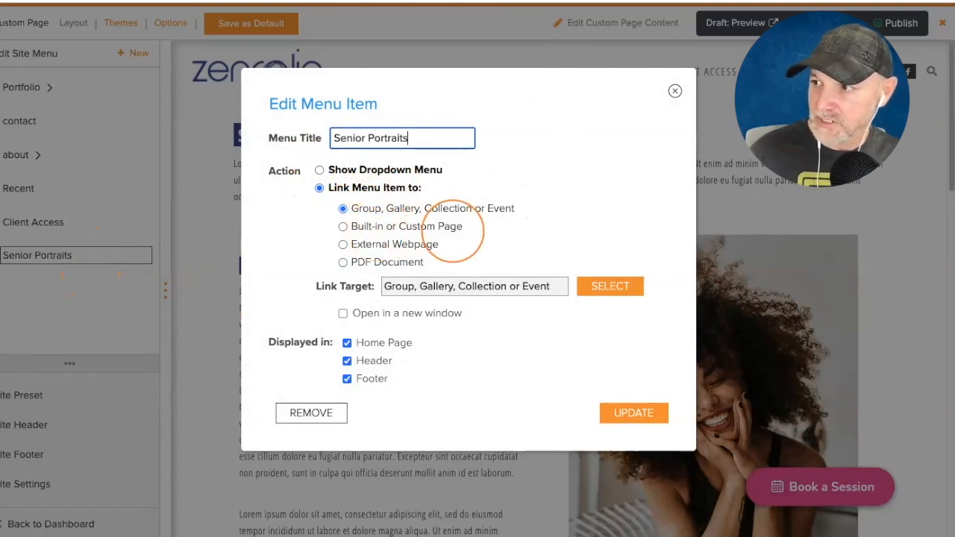
Link the Senior Portraits menu item to its custom page and update the item.
left_click(343, 226)
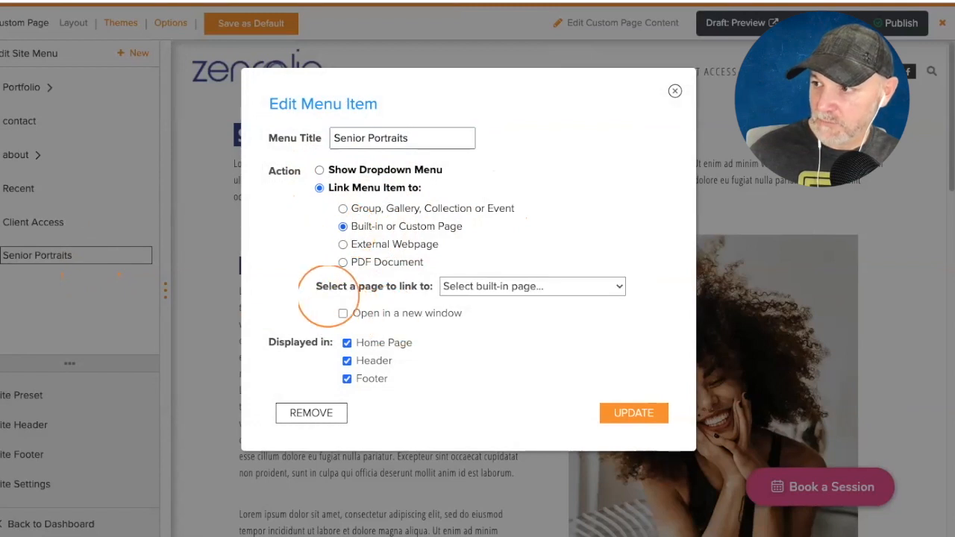
left_click(526, 289)
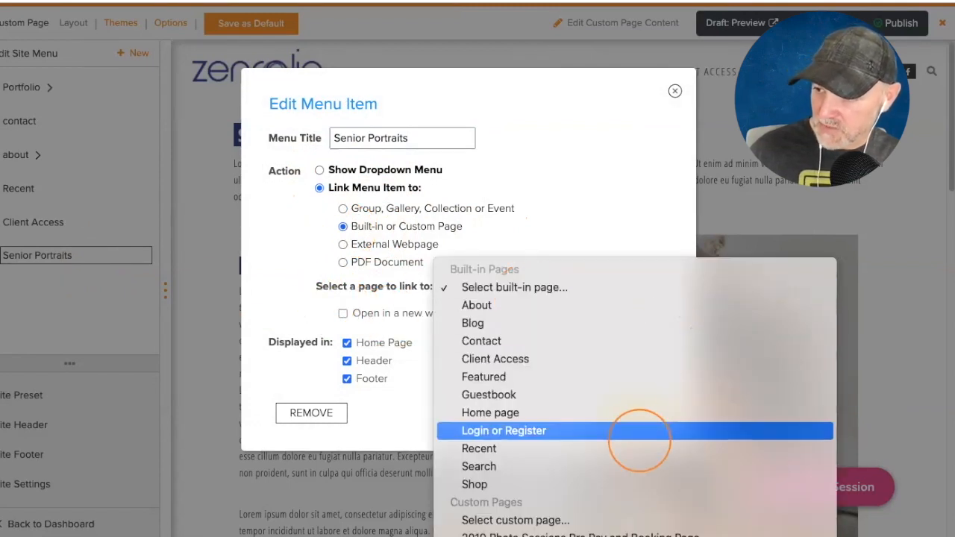
left_click(493, 535)
left_click(636, 412)
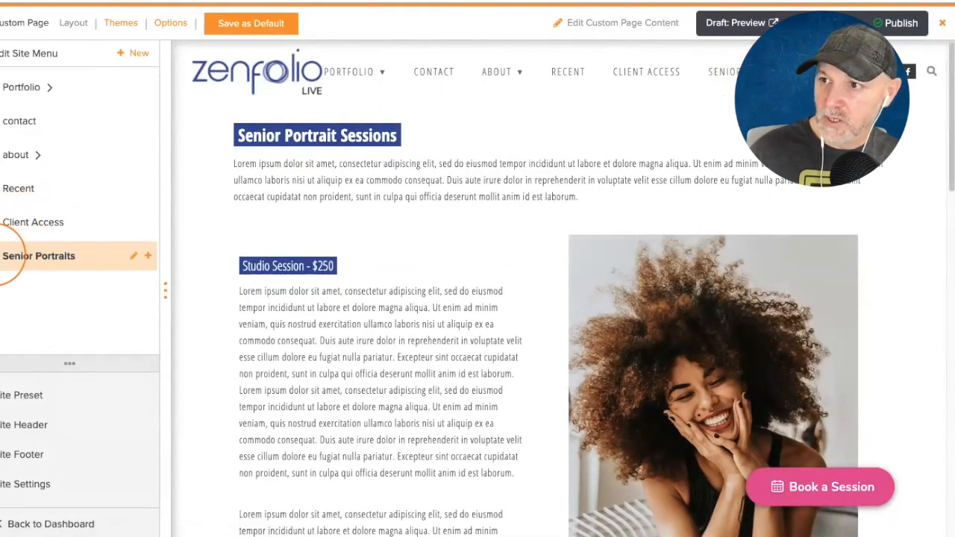
Move the Senior Portraits menu item directly below Portfolio, reload the preview, and publish the site changes.
left_click_drag(12, 256, 18, 112)
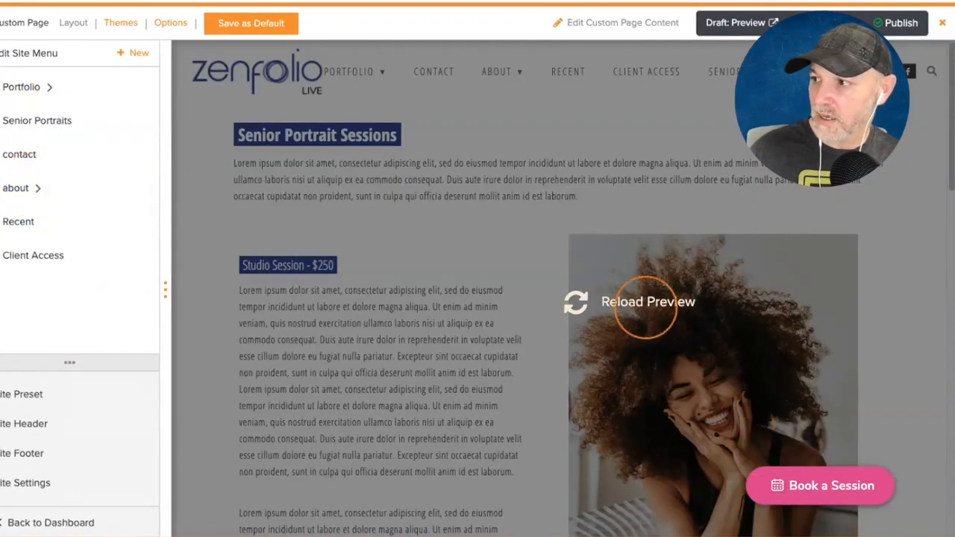
left_click(612, 302)
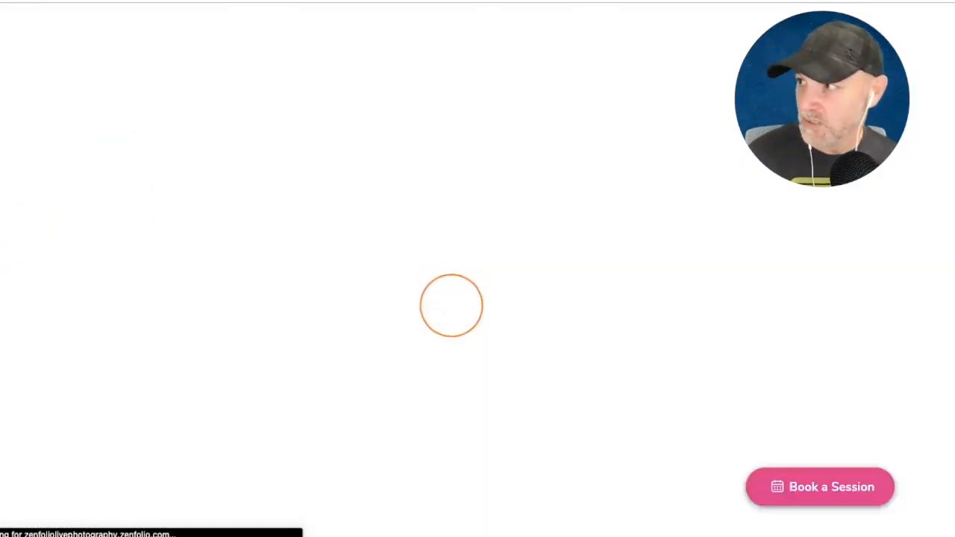
left_click(901, 22)
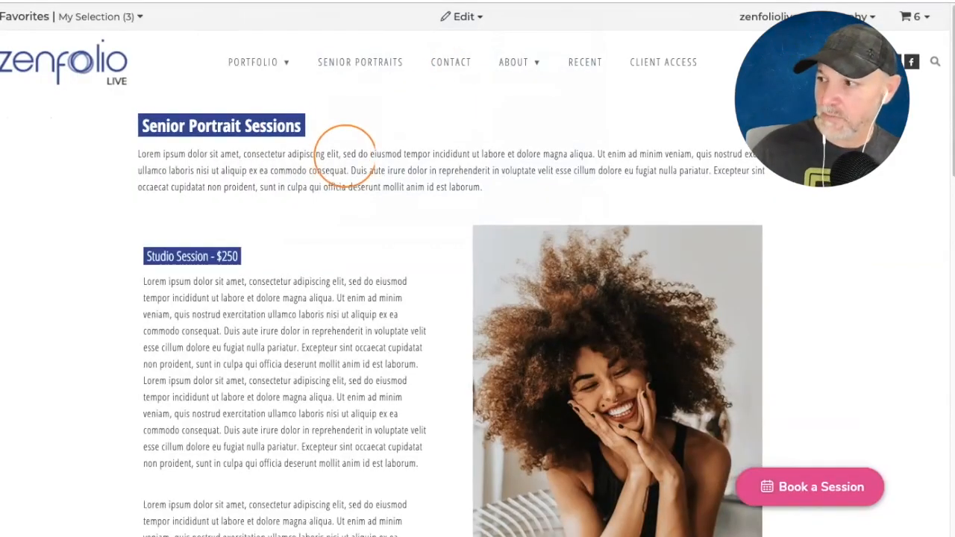
Open the Book a Session form on the published Senior Portraits page.
scroll(437, 165, "down", 3)
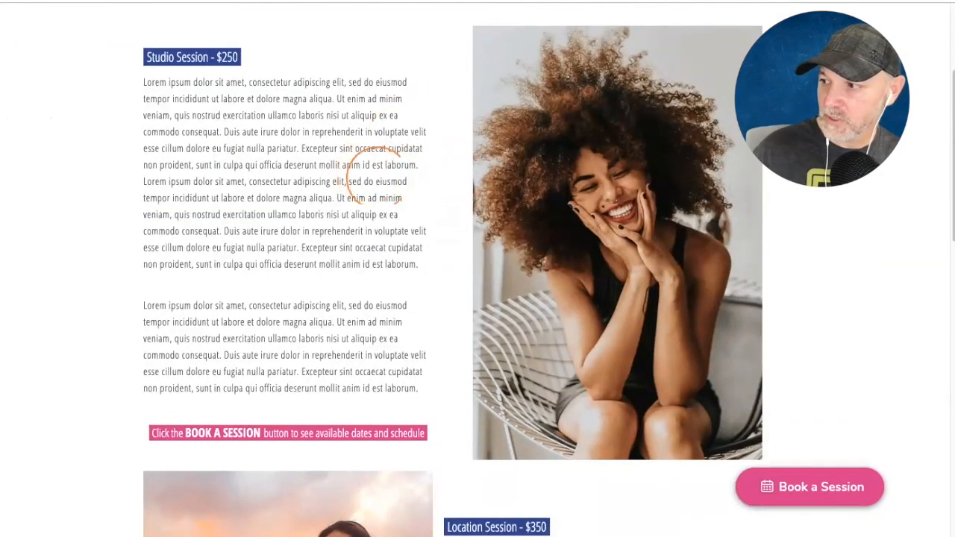
left_click(828, 493)
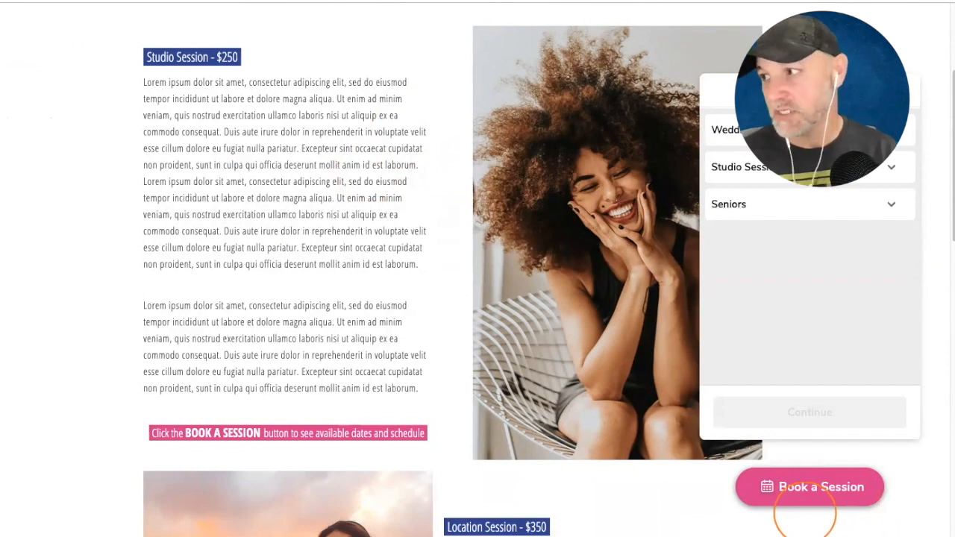